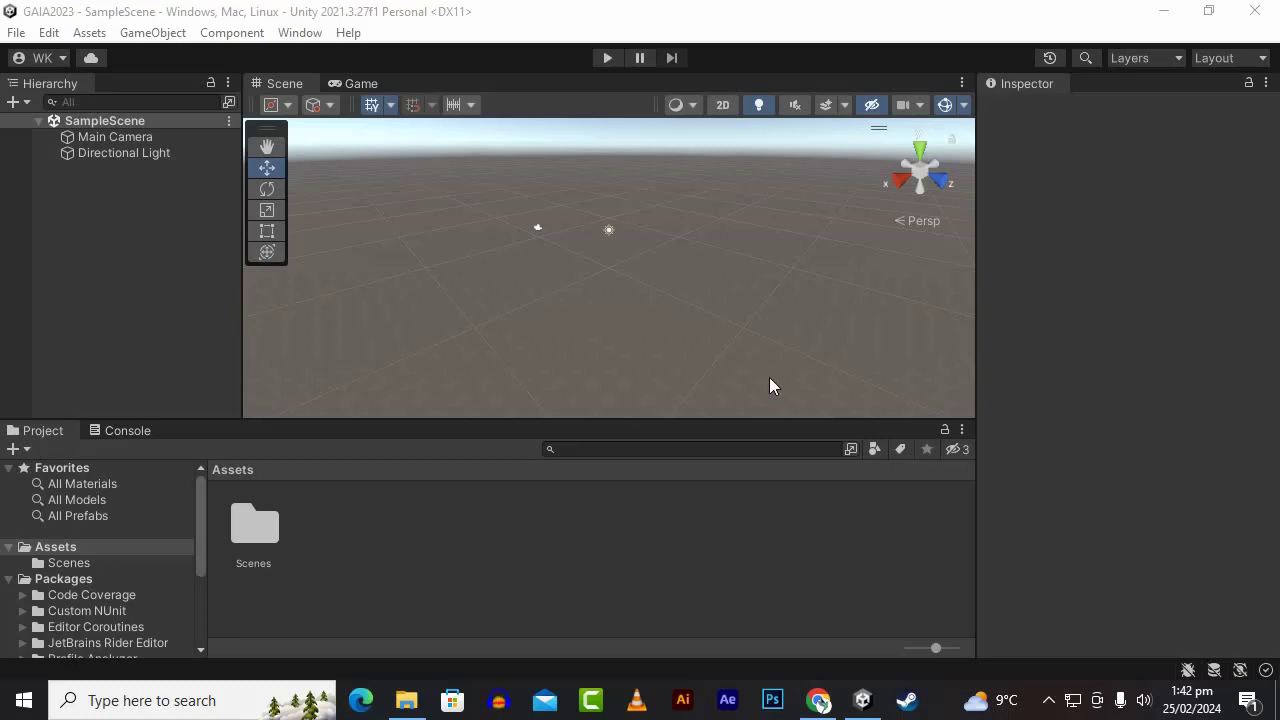
Step: Open CiDy 2.unitypackage from the D:\Assets\NEW folder to start importing it
{"action": "left_click", "coordinate": [408, 700]}
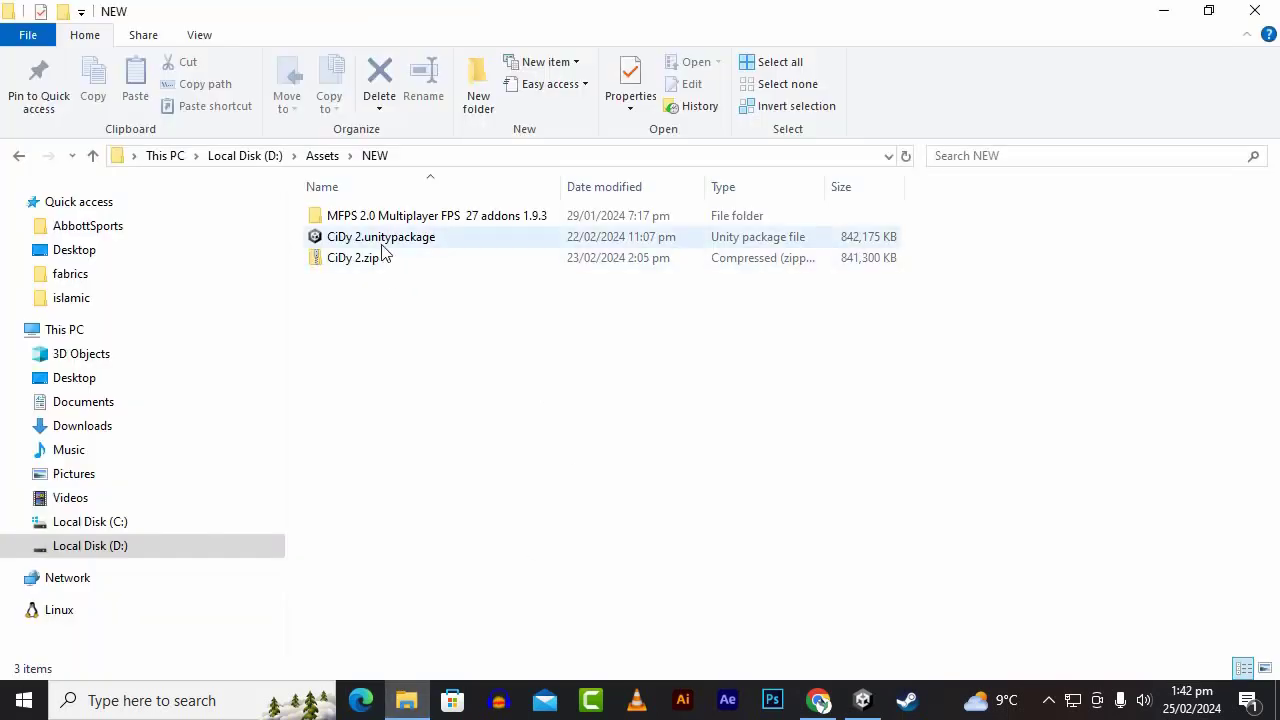
{"action": "double_click", "coordinate": [350, 240]}
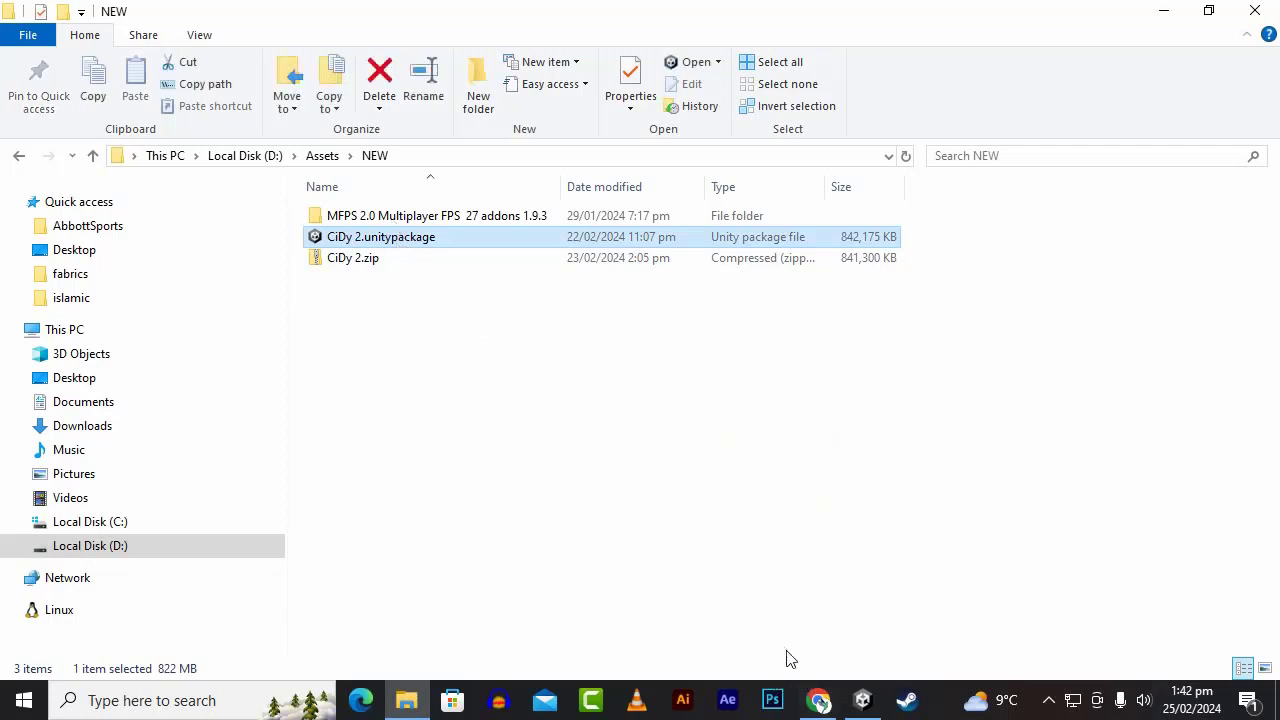
Step: Bring up the CiDy 2 Asset Store page and scroll to its ratings and licence details
{"action": "left_click", "coordinate": [806, 706]}
{"action": "left_click", "coordinate": [436, 16]}
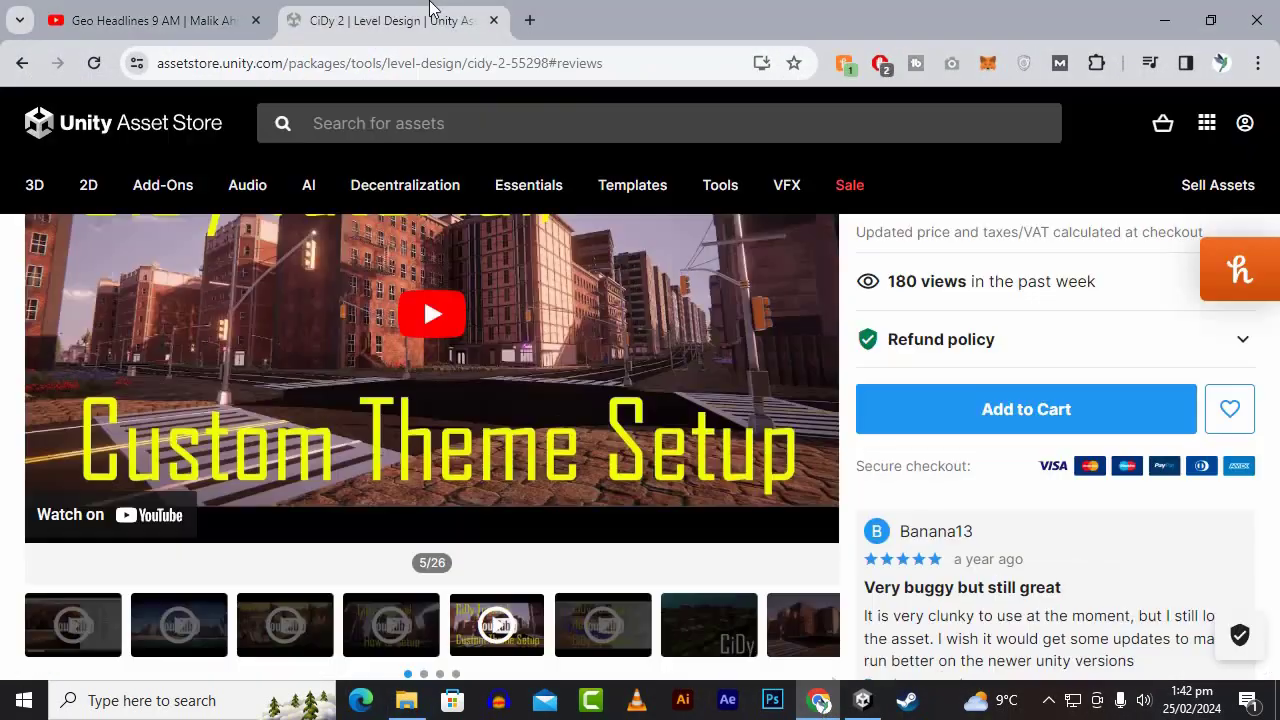
{"action": "scroll", "coordinate": [896, 517], "scroll_direction": "down", "scroll_amount": 5}
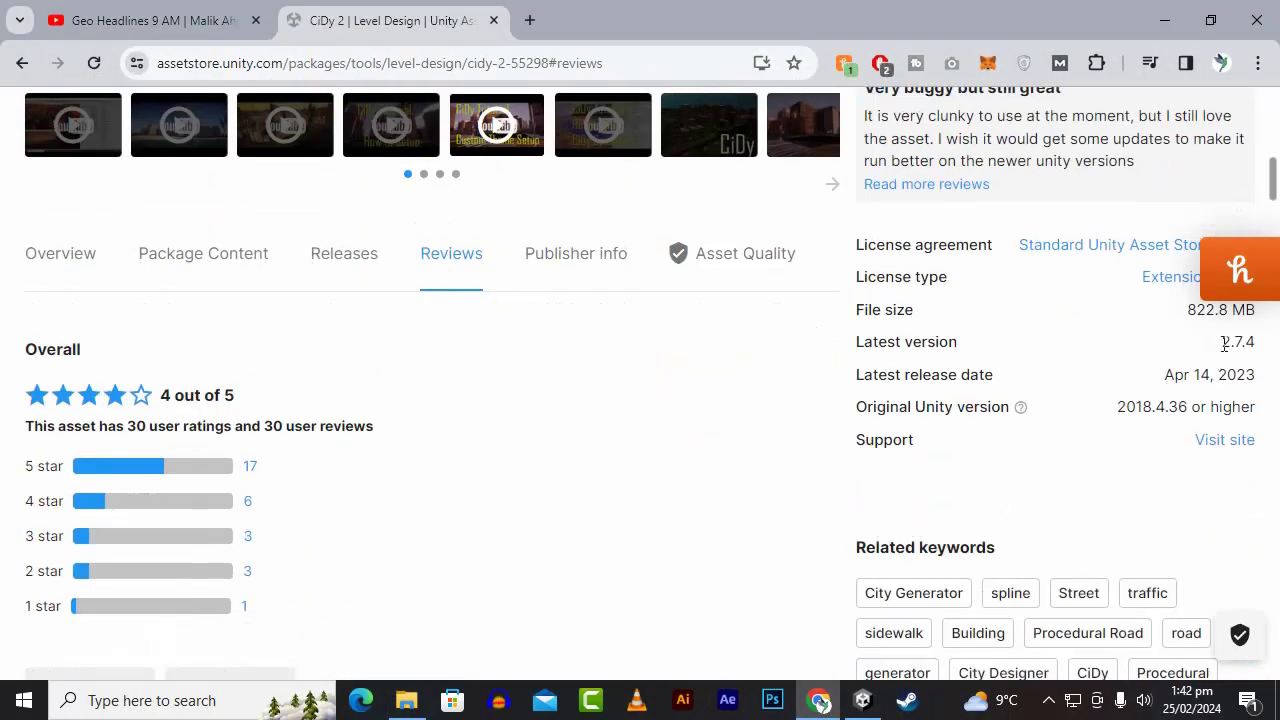
Step: Drag CiDy 2.unitypackage from the NEW folder into the Unity editor
{"action": "left_click", "coordinate": [863, 700]}
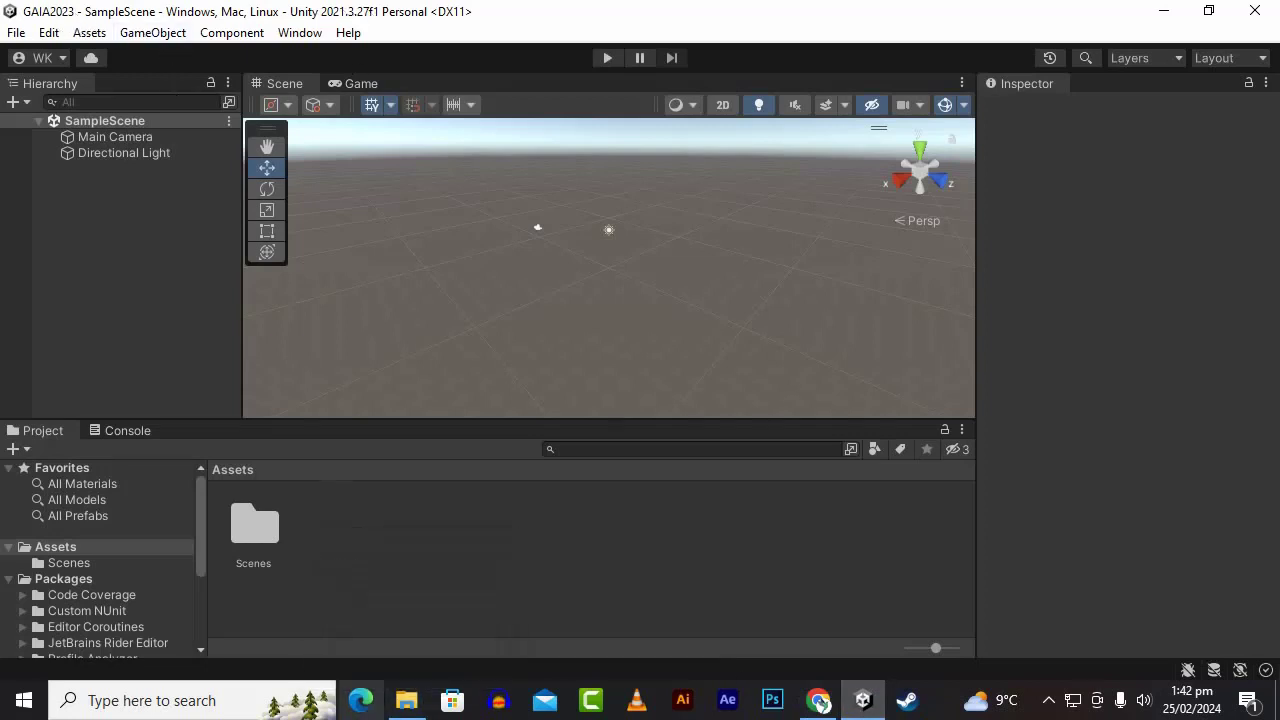
{"action": "left_click", "coordinate": [405, 706]}
{"action": "left_click_drag", "start_coordinate": [403, 246], "coordinate": [523, 551]}
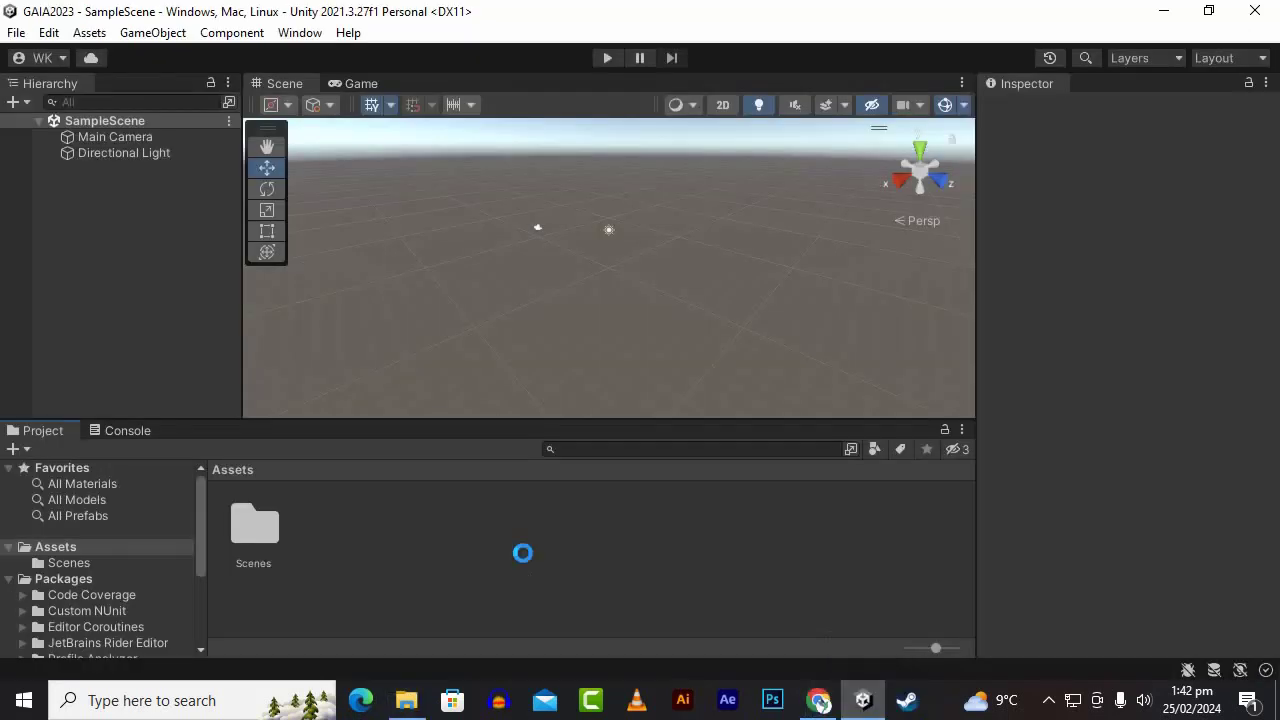
Step: Highlight the latest version number 2.7.4 on the CiDy 2 store page
{"action": "left_click", "coordinate": [819, 700]}
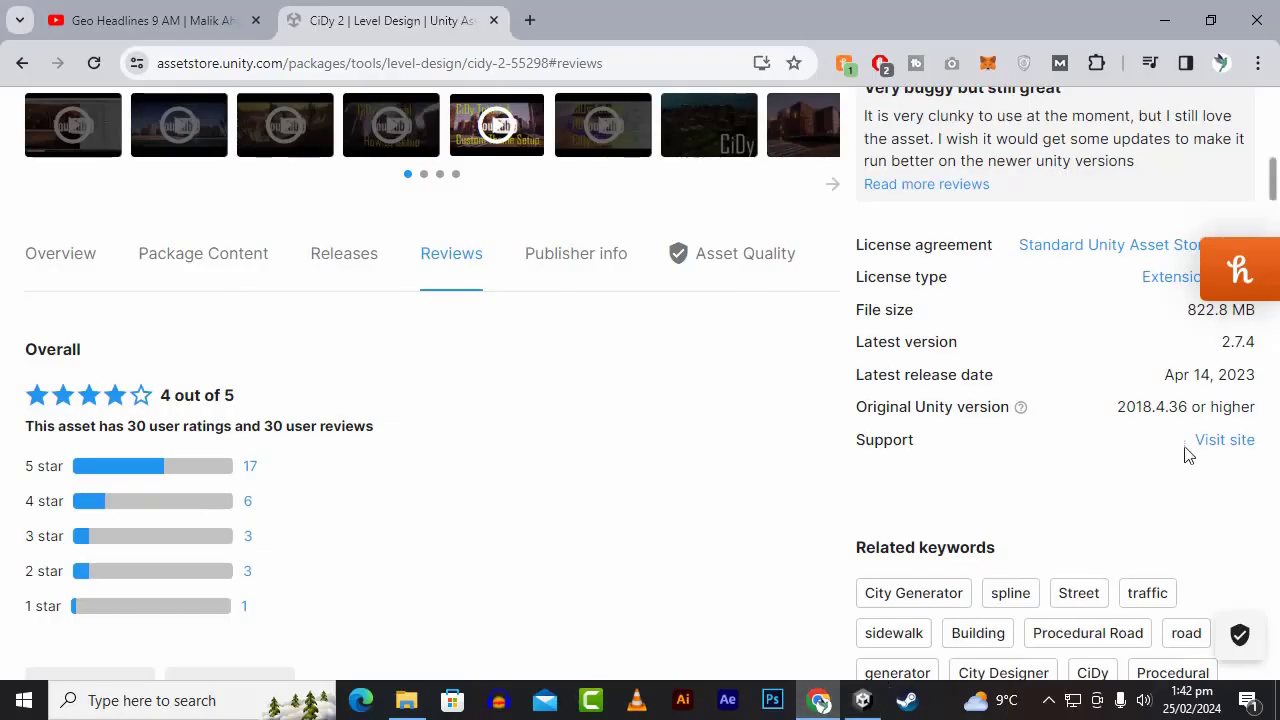
{"action": "left_click_drag", "start_coordinate": [1222, 345], "coordinate": [1260, 345]}
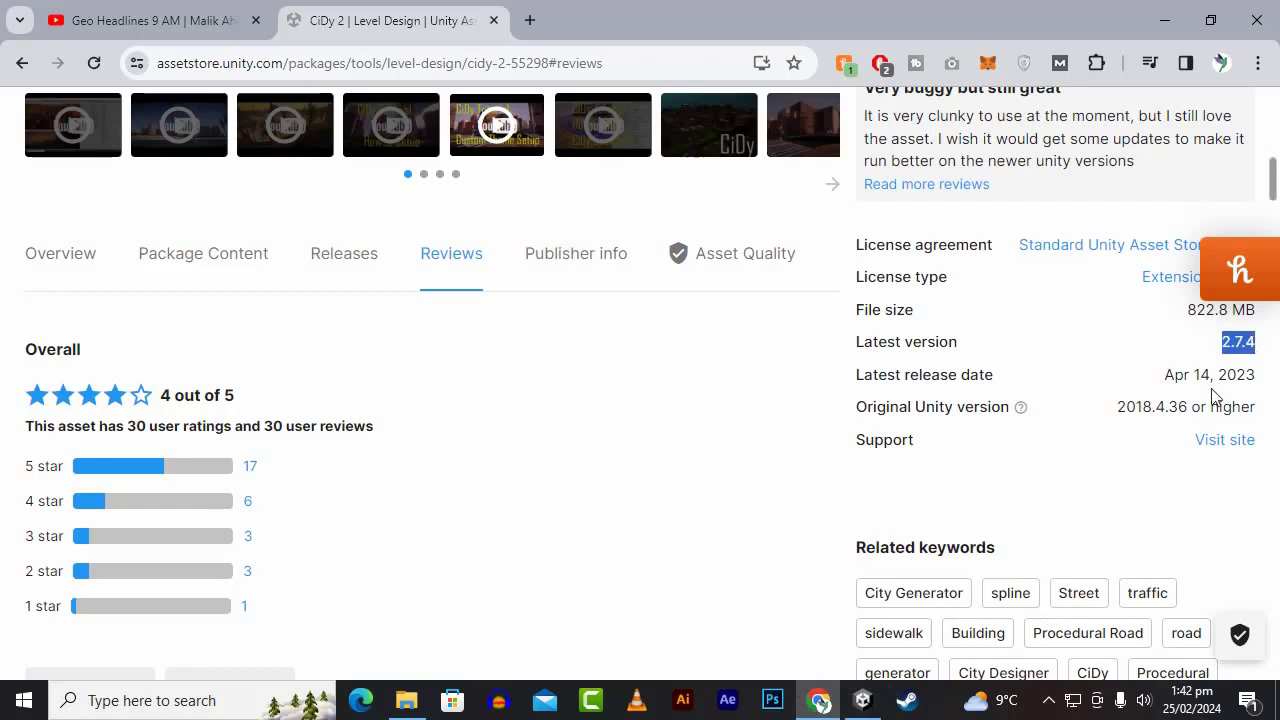
{"action": "left_click", "coordinate": [652, 436]}
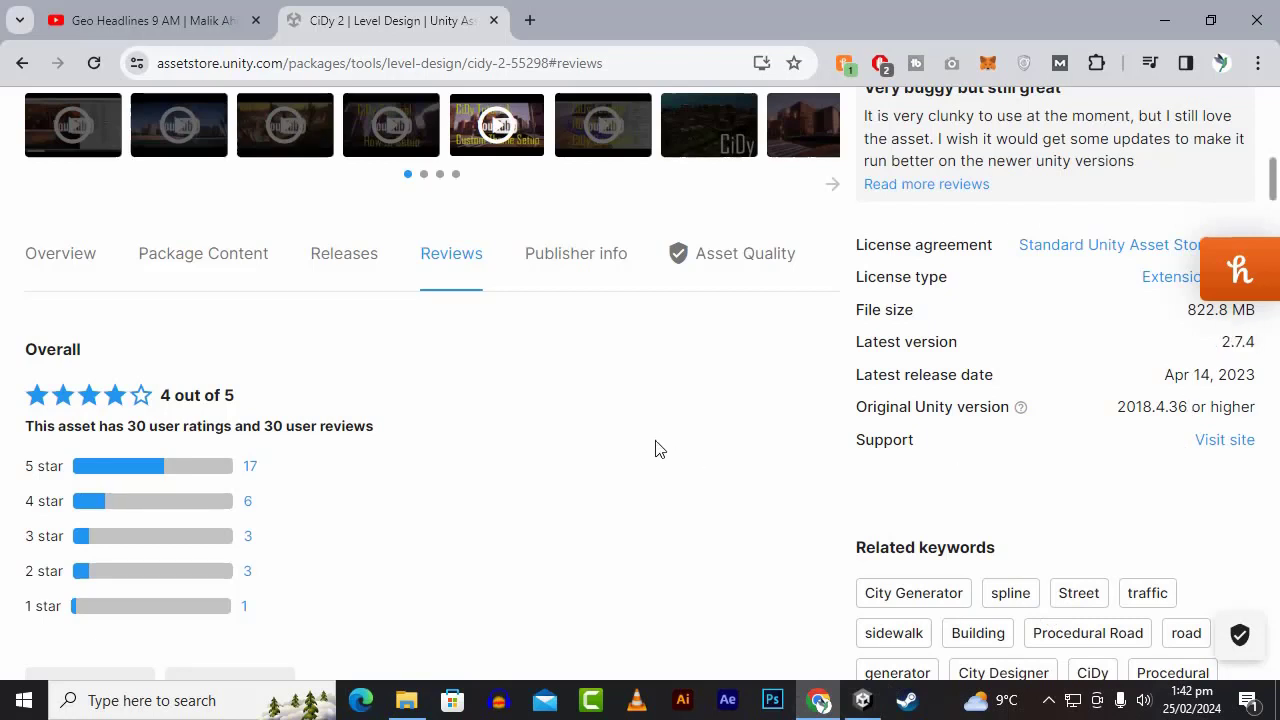
Step: Let Preparing Package finish, then import all CiDy 2 files into the project
{"action": "left_click", "coordinate": [829, 705]}
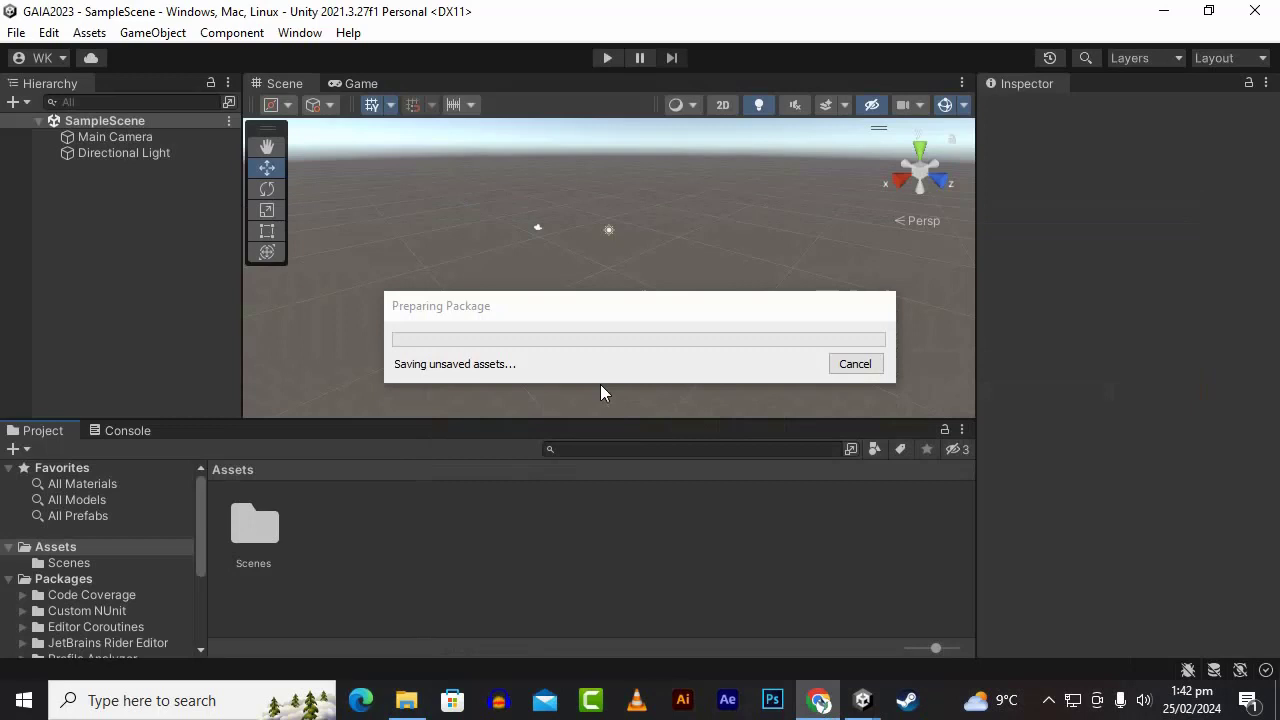
{"action": "left_click_drag", "start_coordinate": [548, 306], "coordinate": [626, 383]}
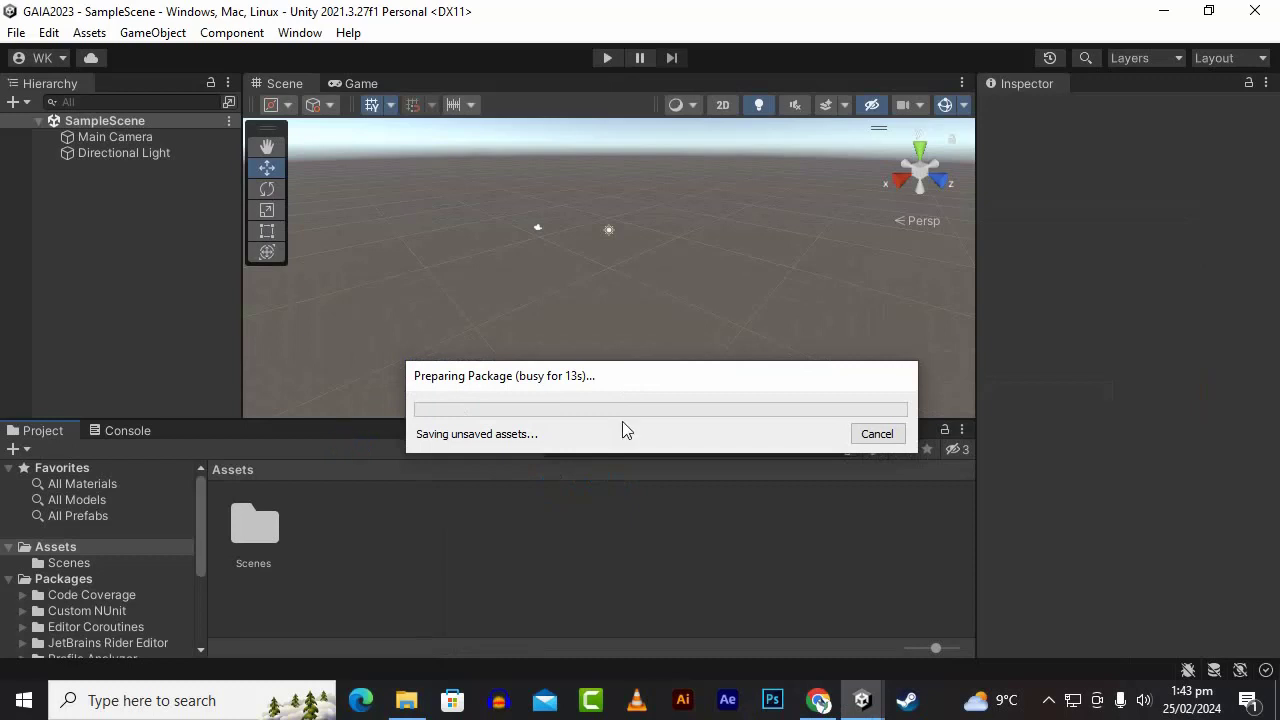
{"action": "left_click_drag", "start_coordinate": [648, 375], "coordinate": [631, 351]}
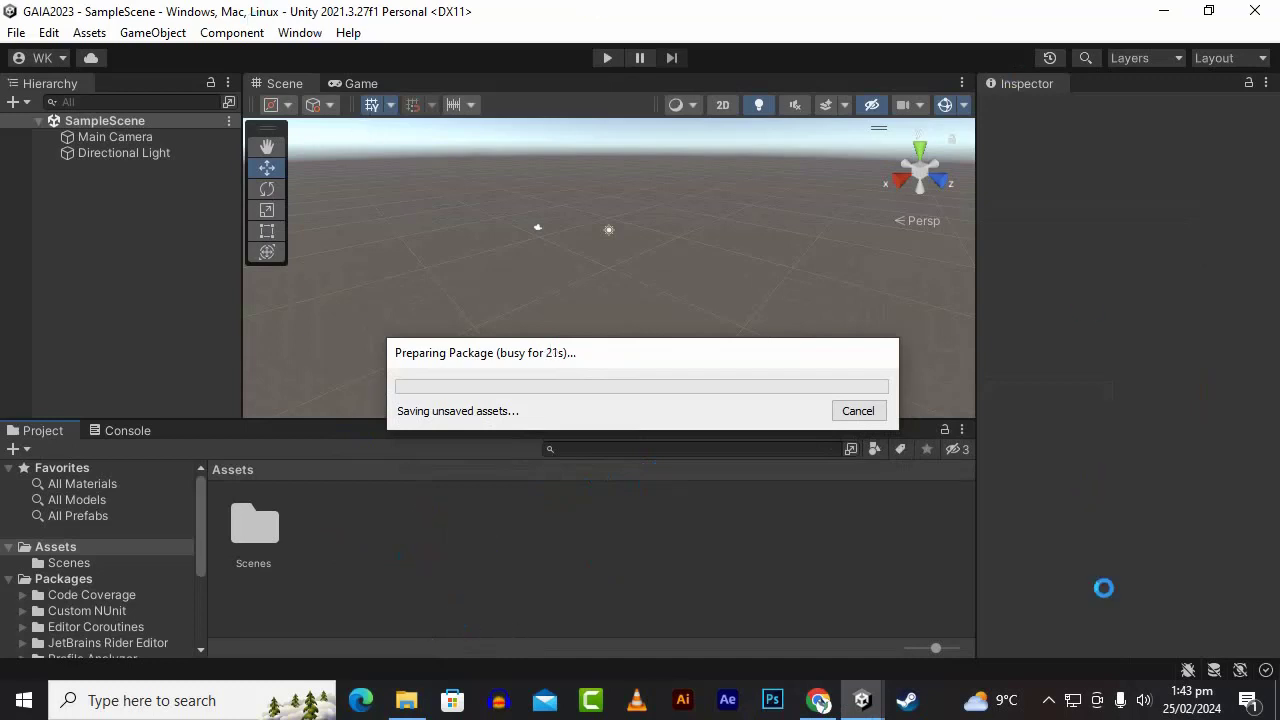
{"action": "left_click", "coordinate": [1048, 699]}
{"action": "scroll", "coordinate": [661, 367], "scroll_direction": "down", "scroll_amount": 10}
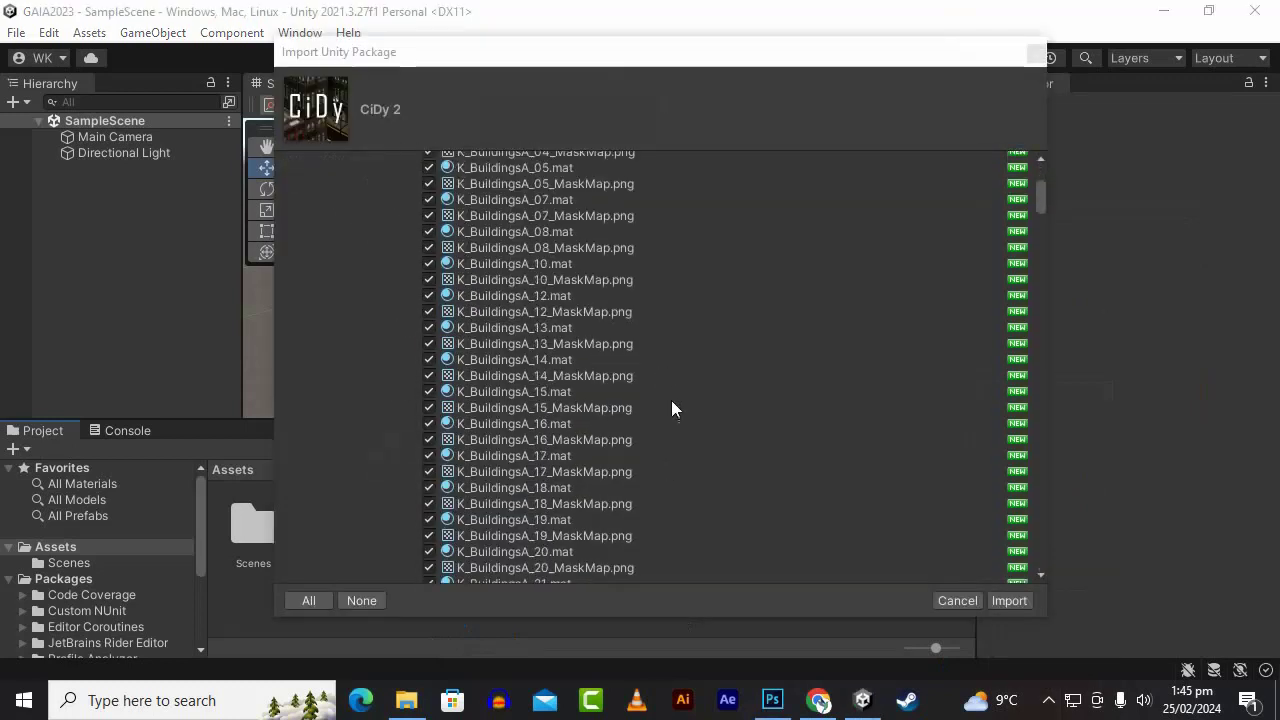
{"action": "left_click", "coordinate": [1017, 602]}
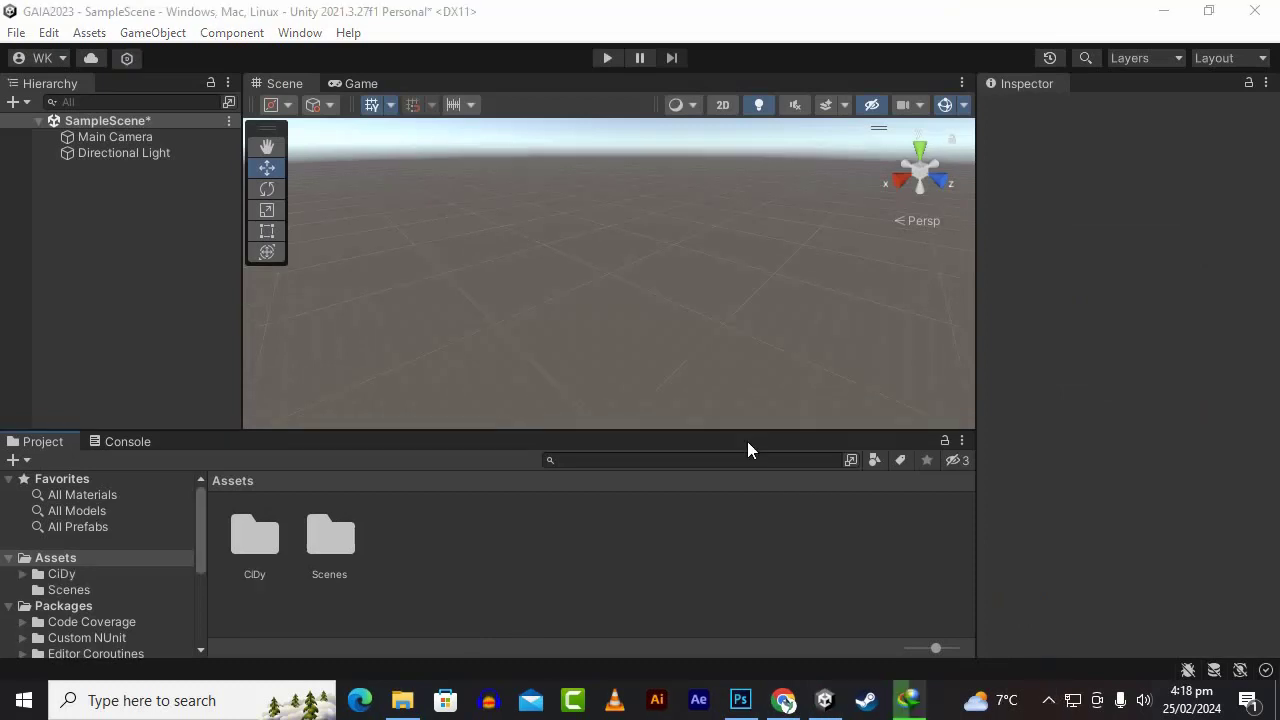
Step: Look inside the new CiDy folder, then enlarge the scene view
{"action": "left_click", "coordinate": [250, 541]}
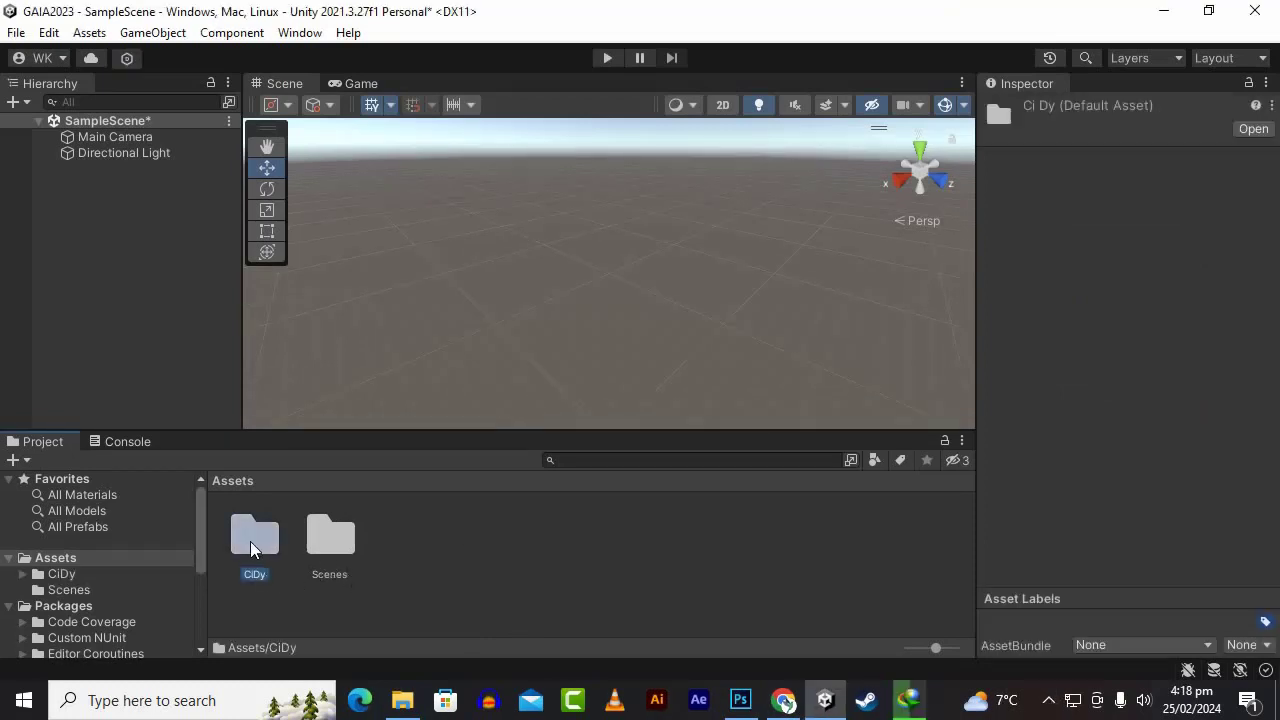
{"action": "left_click", "coordinate": [455, 550]}
{"action": "double_click", "coordinate": [265, 541]}
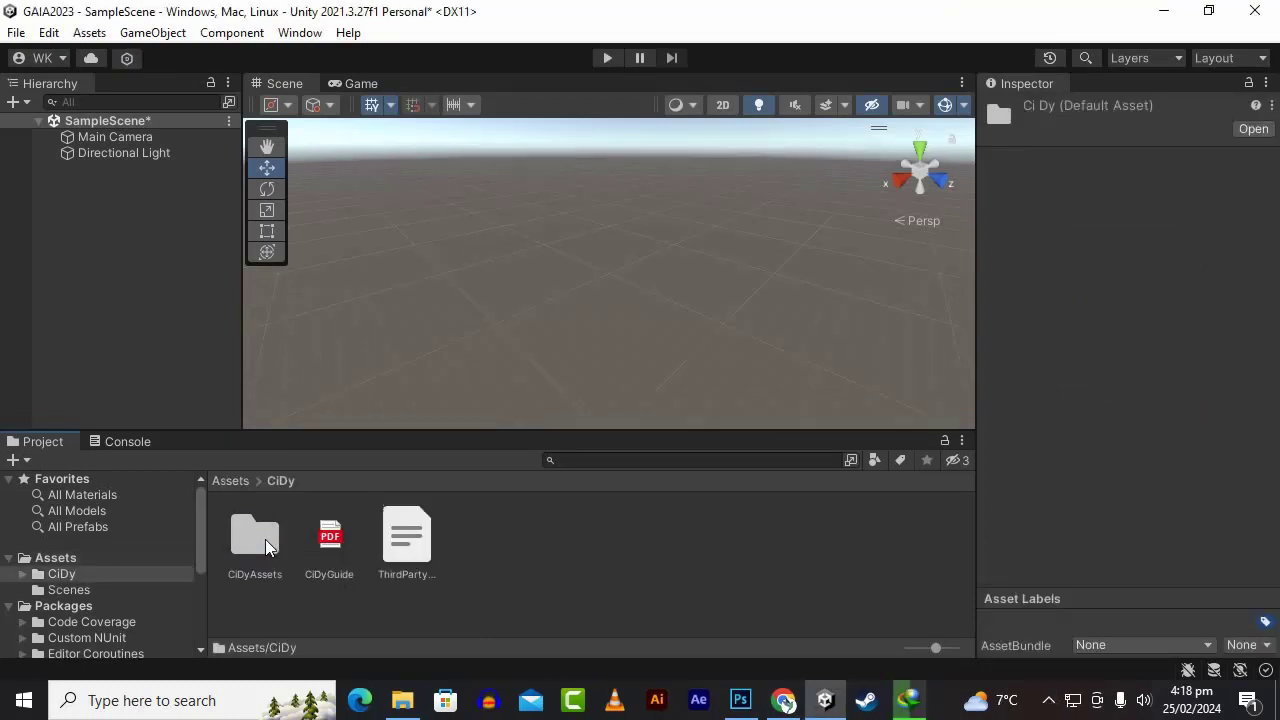
{"action": "left_click", "coordinate": [331, 539]}
{"action": "left_click", "coordinate": [220, 481]}
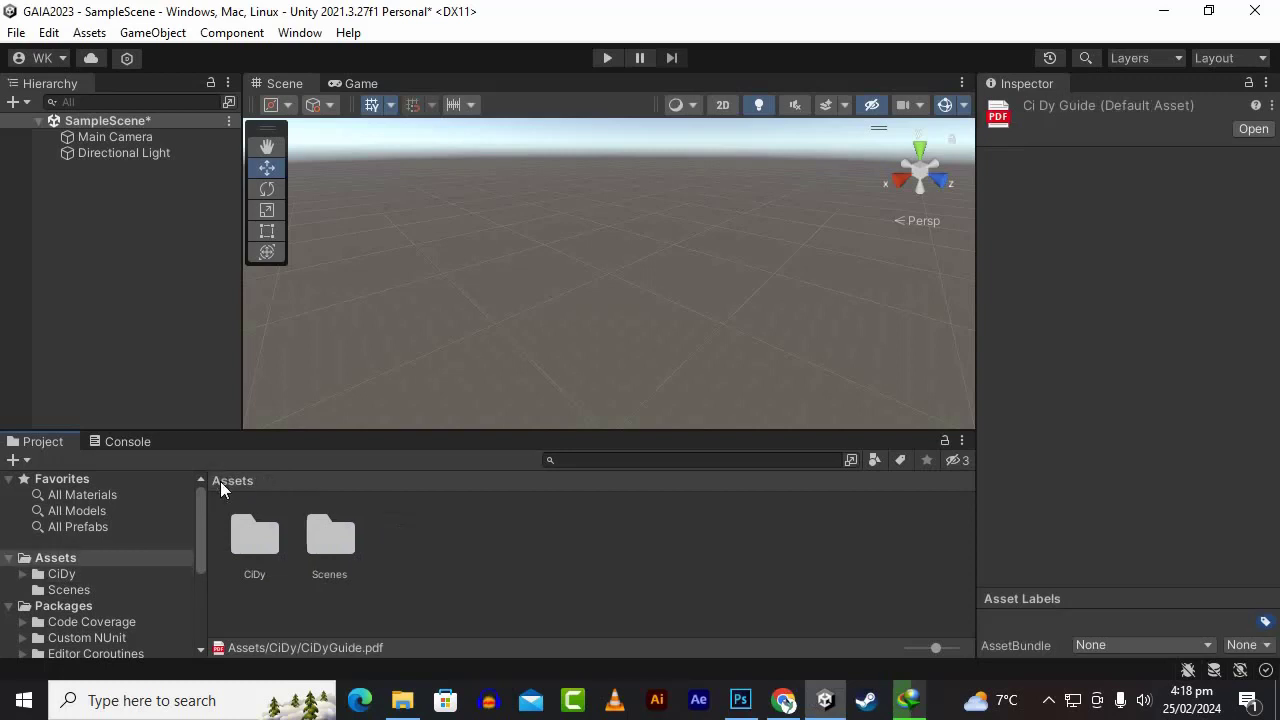
{"action": "left_click", "coordinate": [546, 530]}
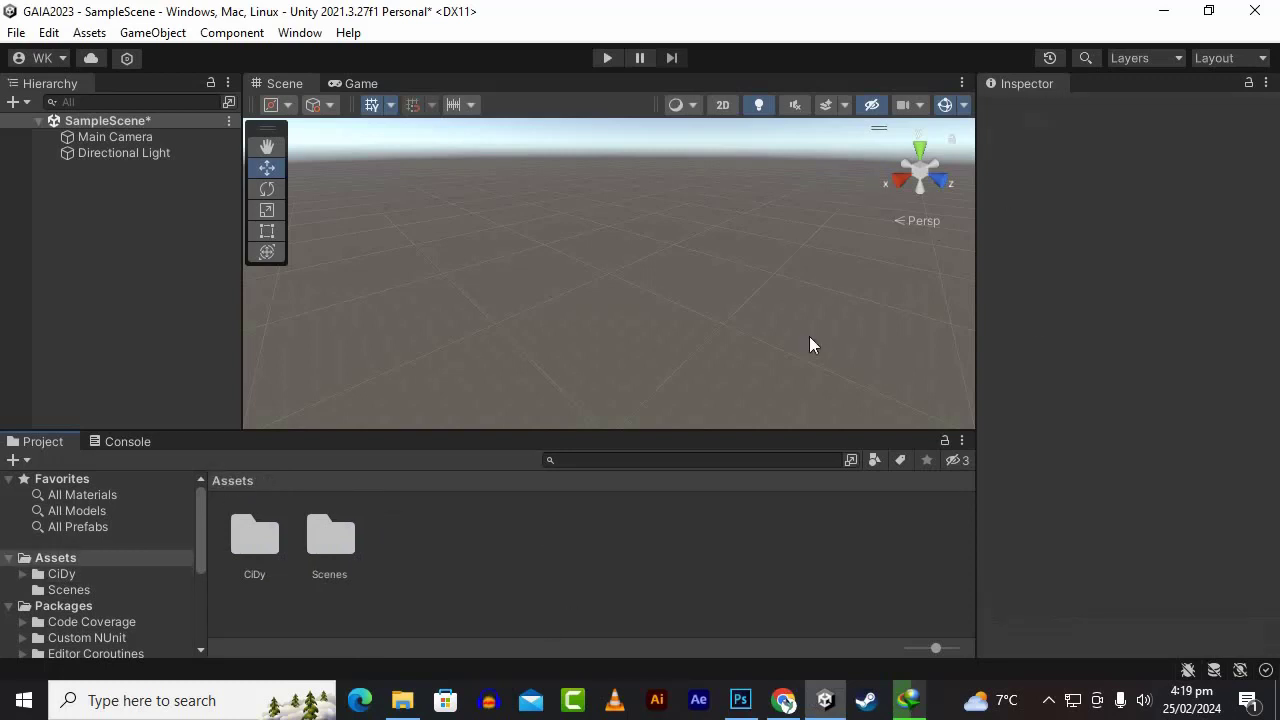
{"action": "left_click_drag", "start_coordinate": [823, 421], "coordinate": [826, 437]}
{"action": "left_click_drag", "start_coordinate": [974, 380], "coordinate": [1009, 380]}
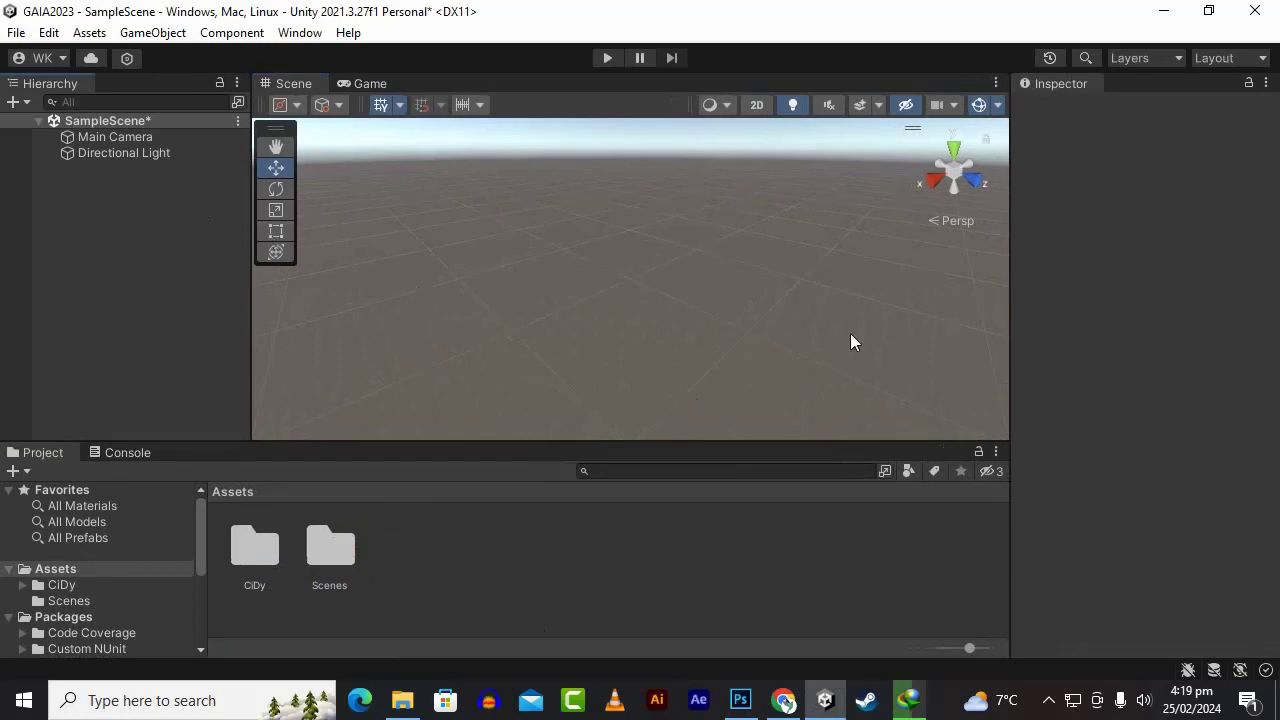
Step: Add a 3D Object > Terrain to the scene from the Hierarchy
{"action": "left_click", "coordinate": [110, 134]}
{"action": "left_click", "coordinate": [119, 225]}
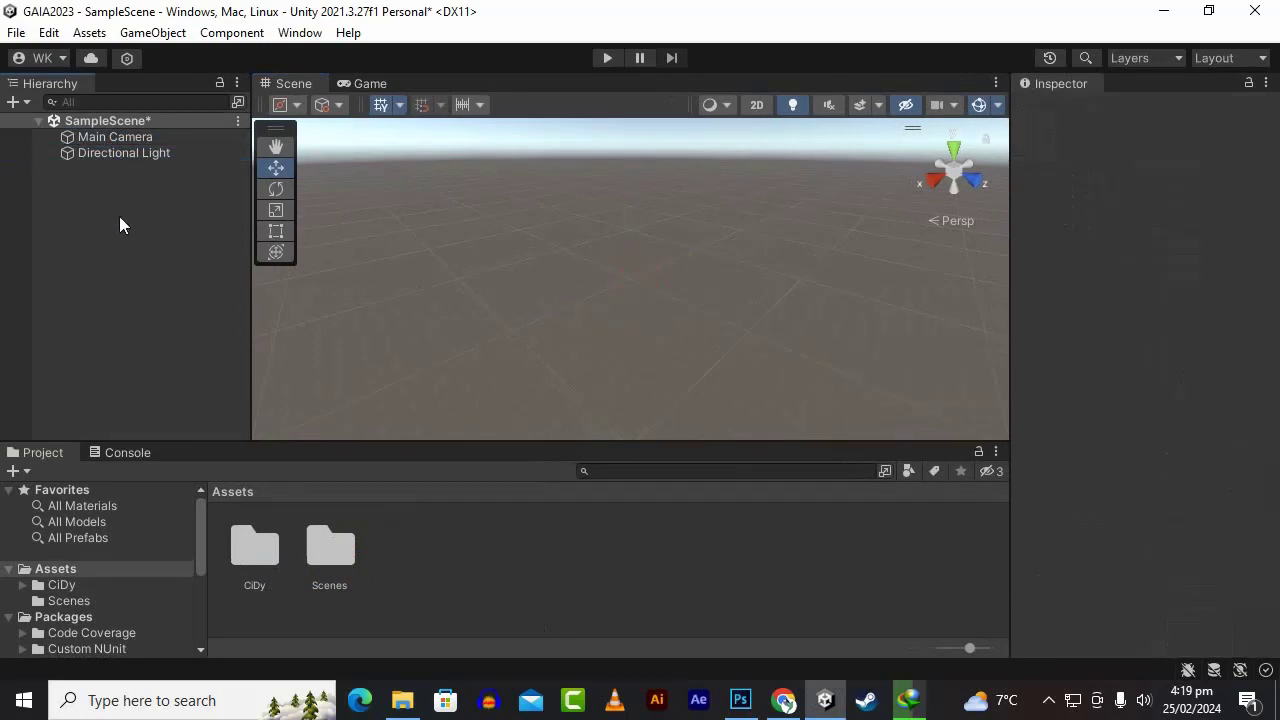
{"action": "right_click", "coordinate": [166, 190]}
{"action": "mouse_move", "coordinate": [267, 479]}
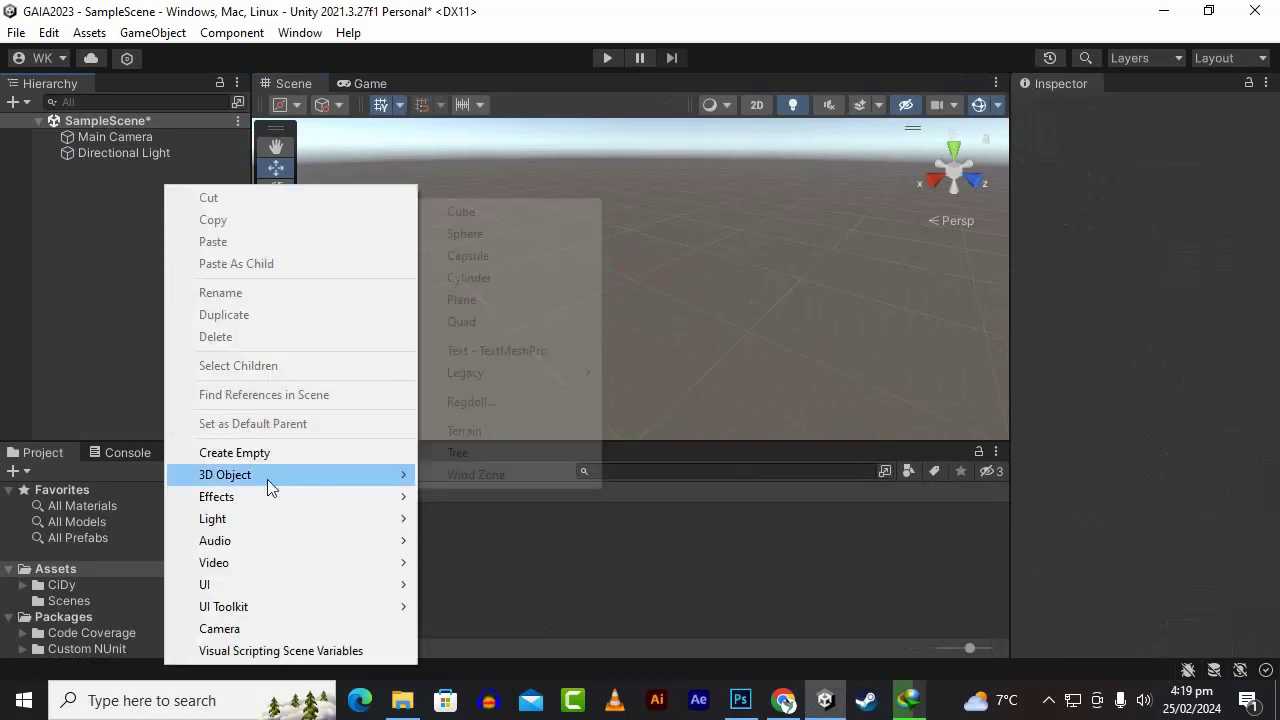
{"action": "left_click", "coordinate": [484, 432]}
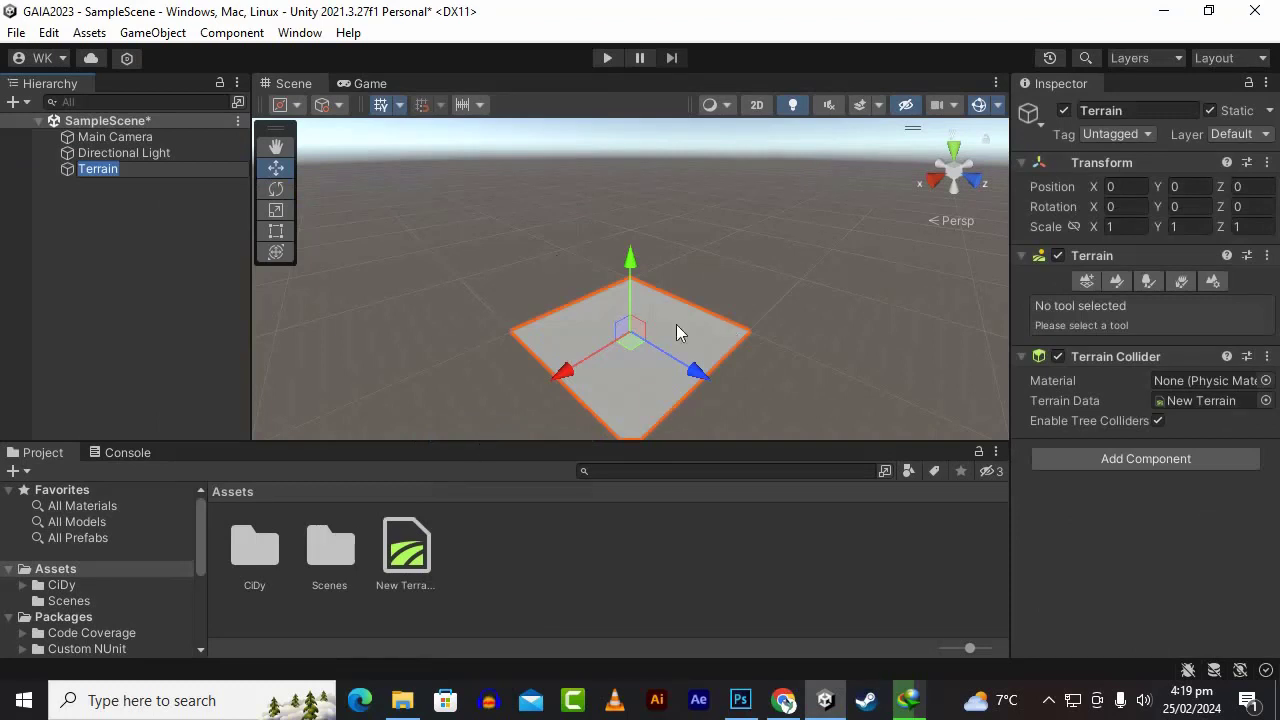
{"action": "left_click", "coordinate": [79, 220]}
{"action": "left_click", "coordinate": [126, 170]}
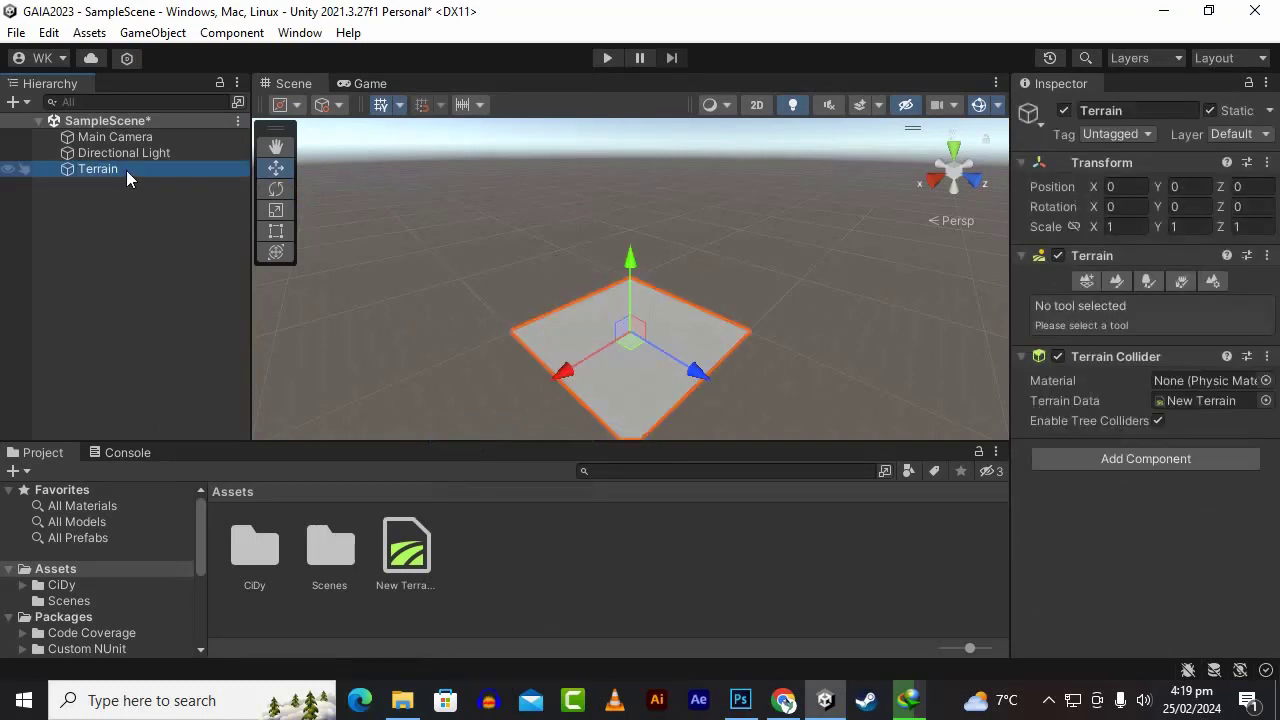
Step: Set the Terrain's tag and layer both to Terrain
{"action": "left_click", "coordinate": [1148, 135]}
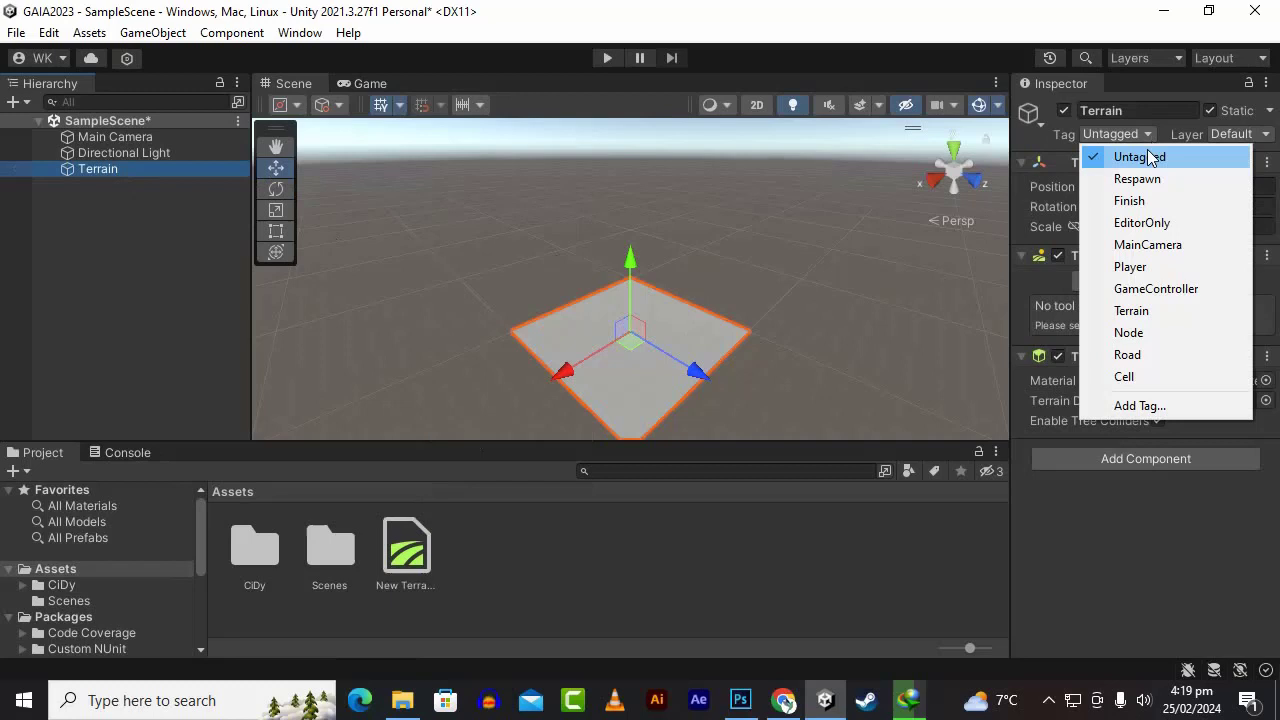
{"action": "left_click", "coordinate": [1127, 312]}
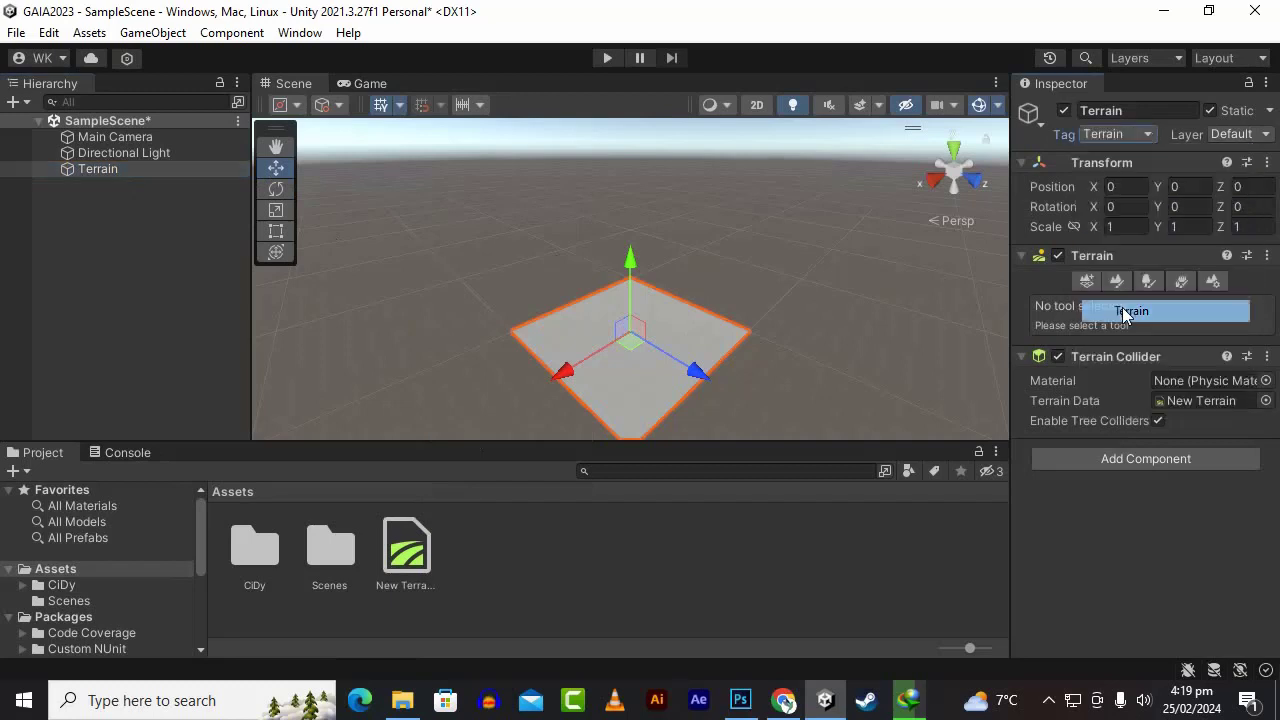
{"action": "left_click", "coordinate": [1238, 134]}
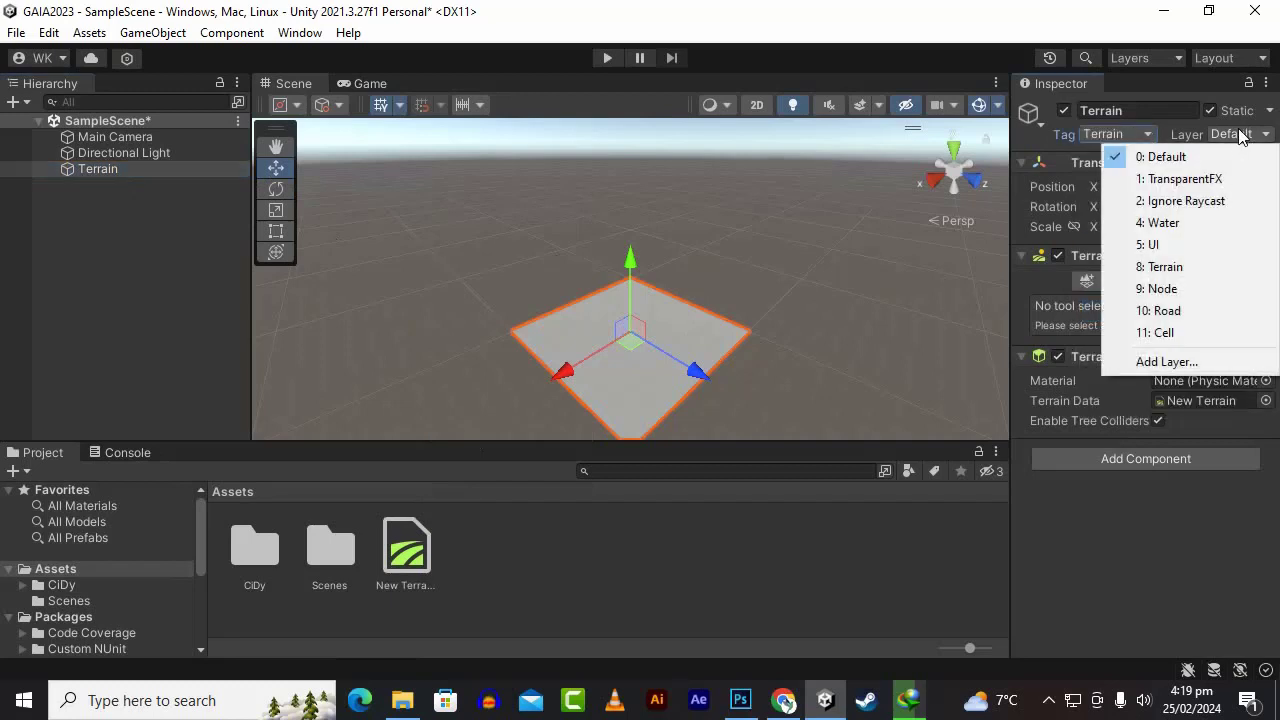
{"action": "left_click", "coordinate": [1192, 266]}
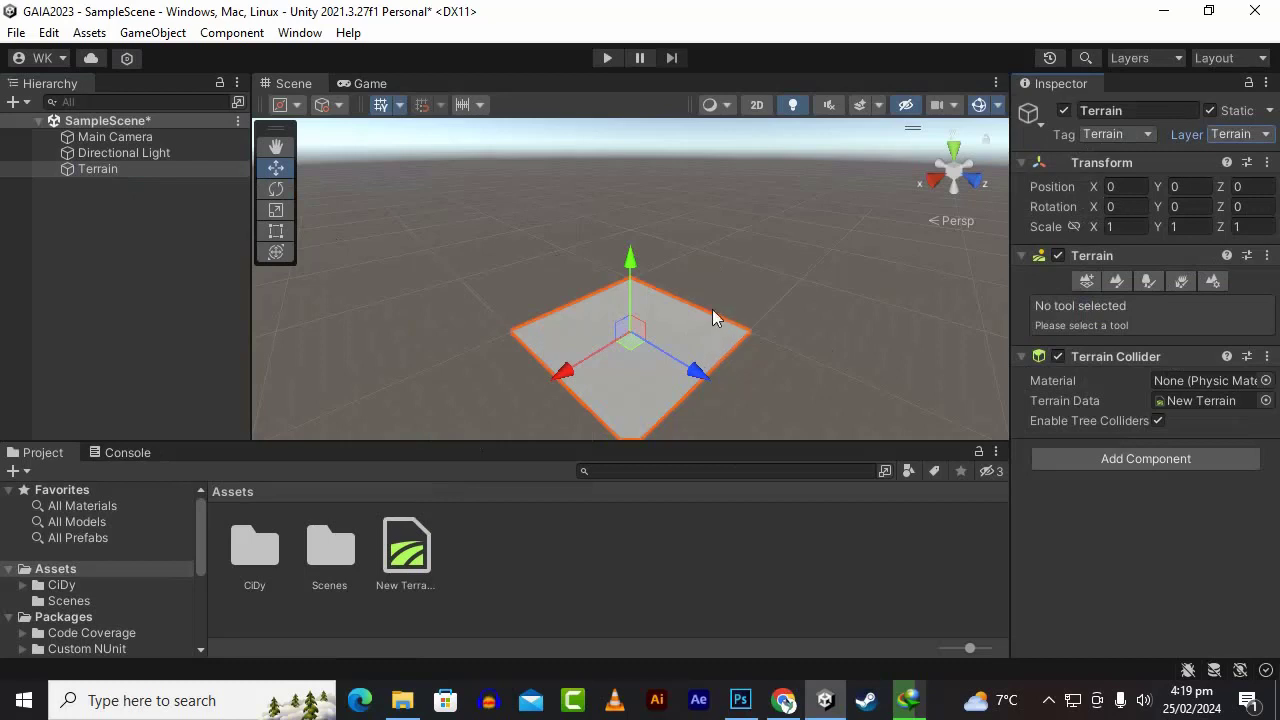
{"action": "scroll", "coordinate": [700, 330], "scroll_direction": "up", "scroll_amount": 5}
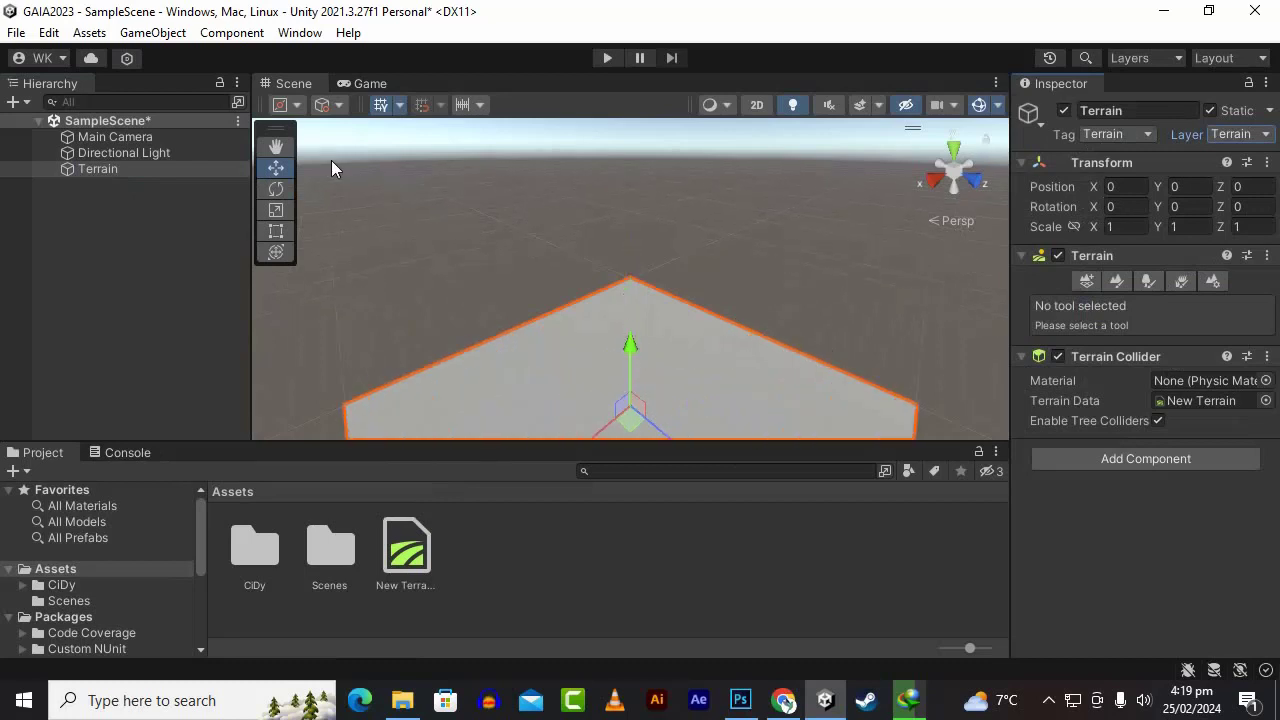
{"action": "left_click", "coordinate": [276, 146]}
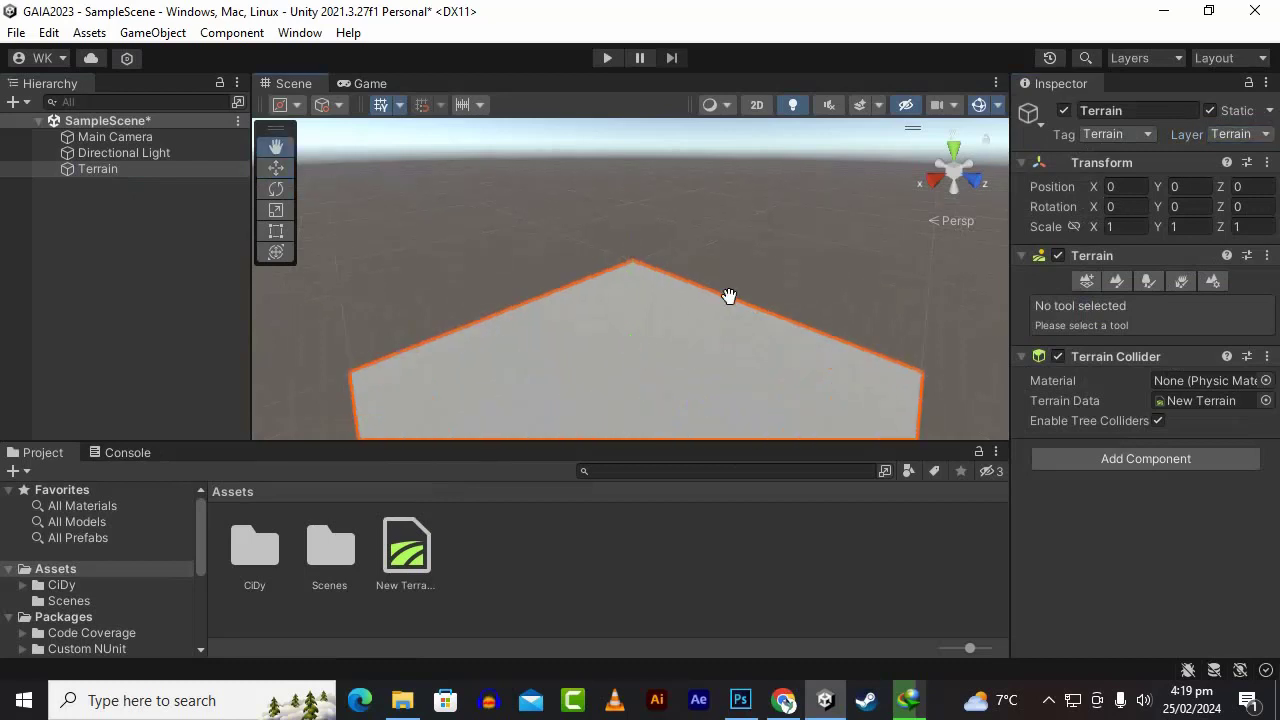
{"action": "left_click_drag", "start_coordinate": [729, 297], "coordinate": [726, 203]}
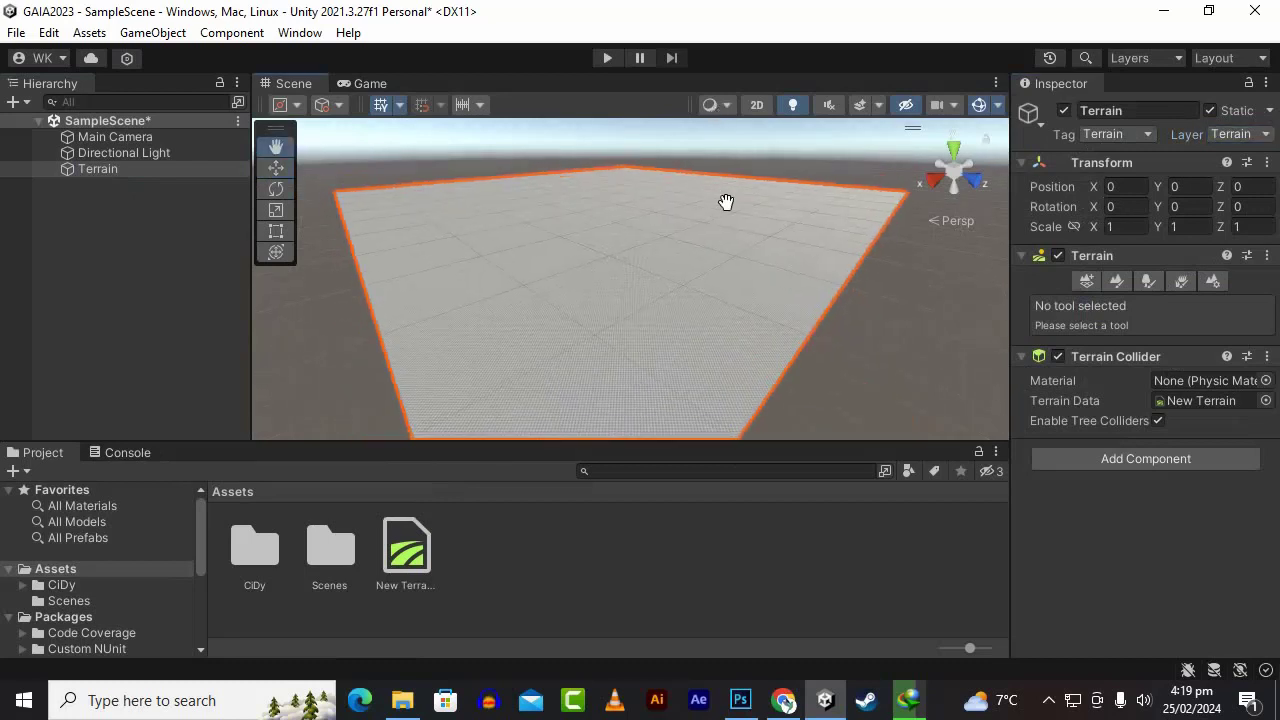
Step: Open Window > CiDy > City Editor and dock it, widened, beside the Inspector tab
{"action": "left_click", "coordinate": [153, 32]}
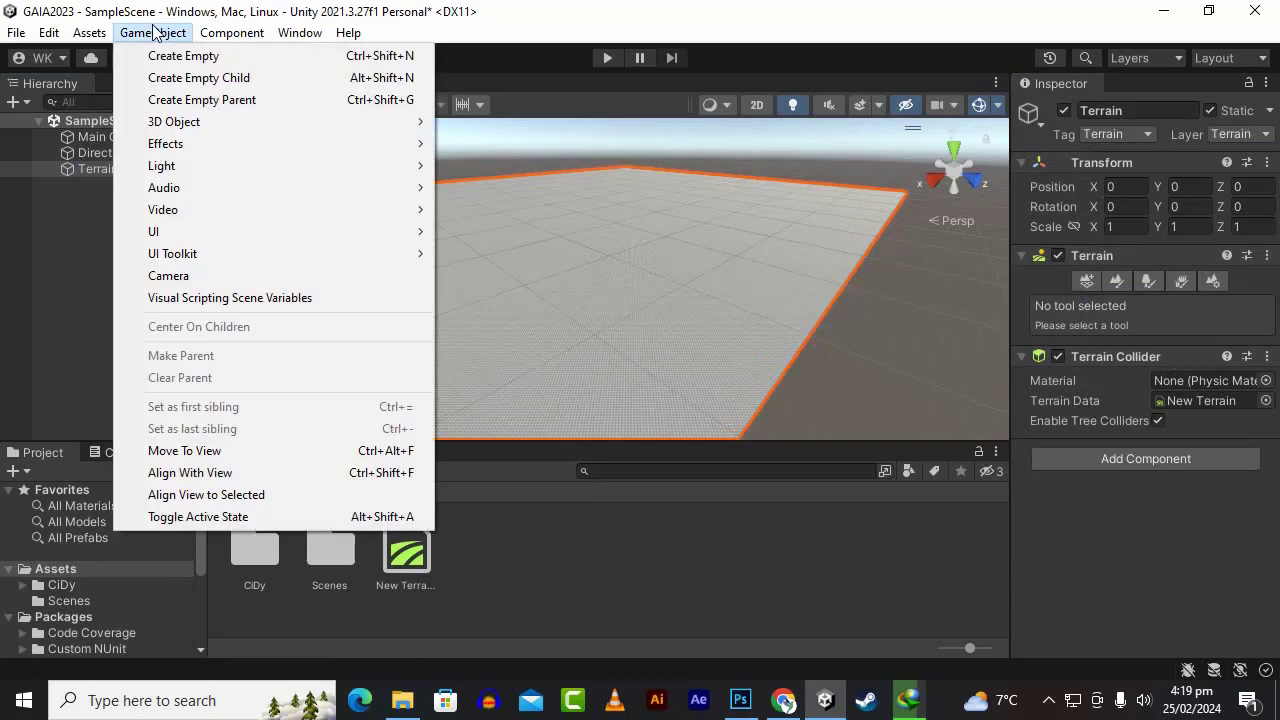
{"action": "left_click", "coordinate": [252, 33]}
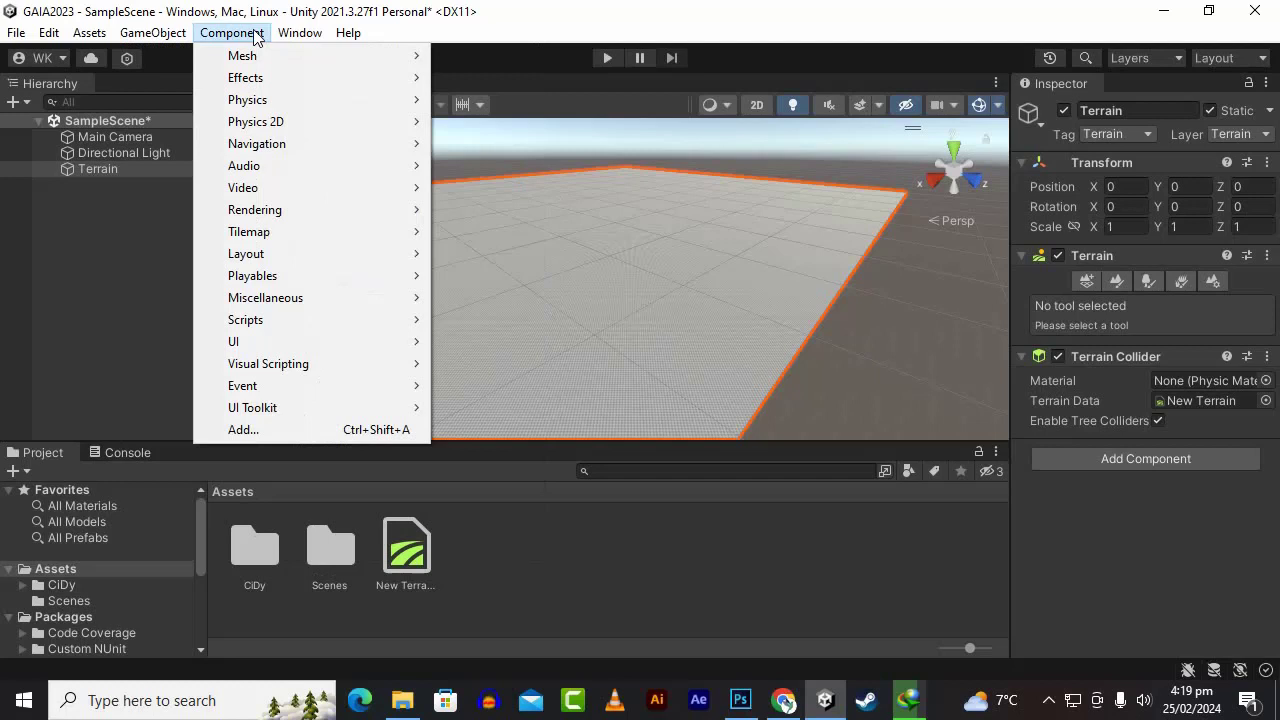
{"action": "mouse_move", "coordinate": [288, 35]}
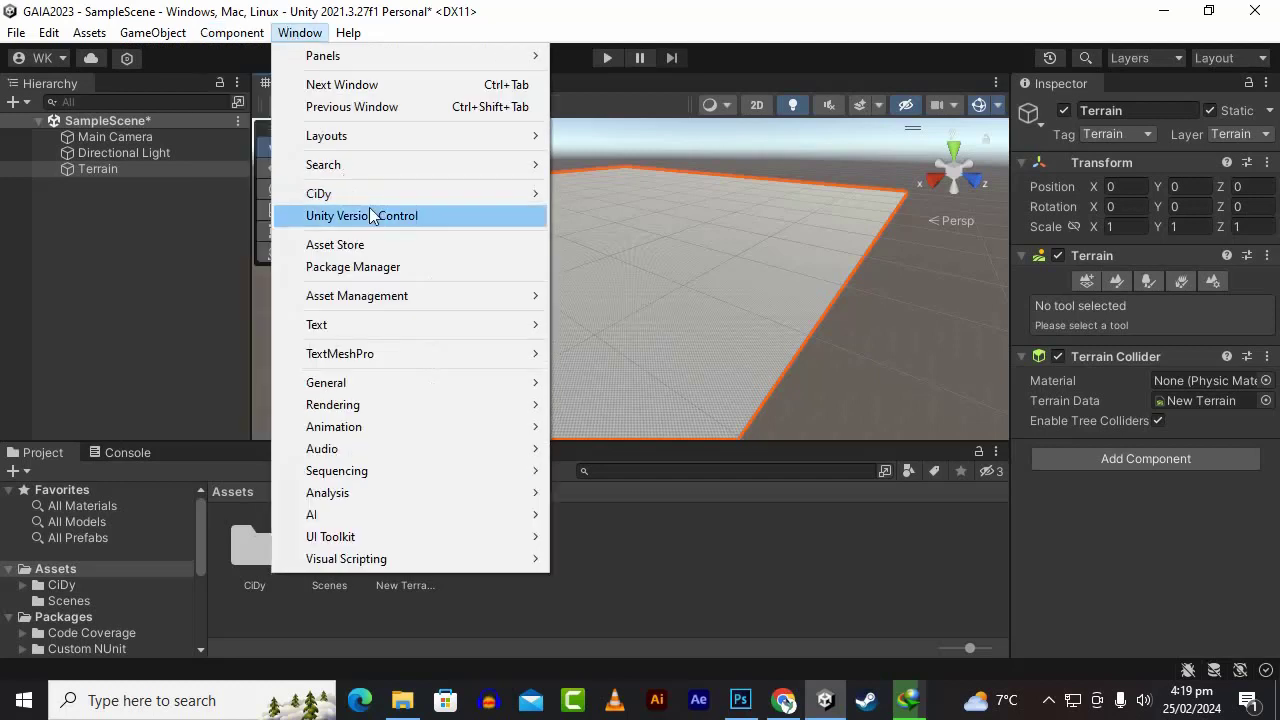
{"action": "mouse_move", "coordinate": [369, 194]}
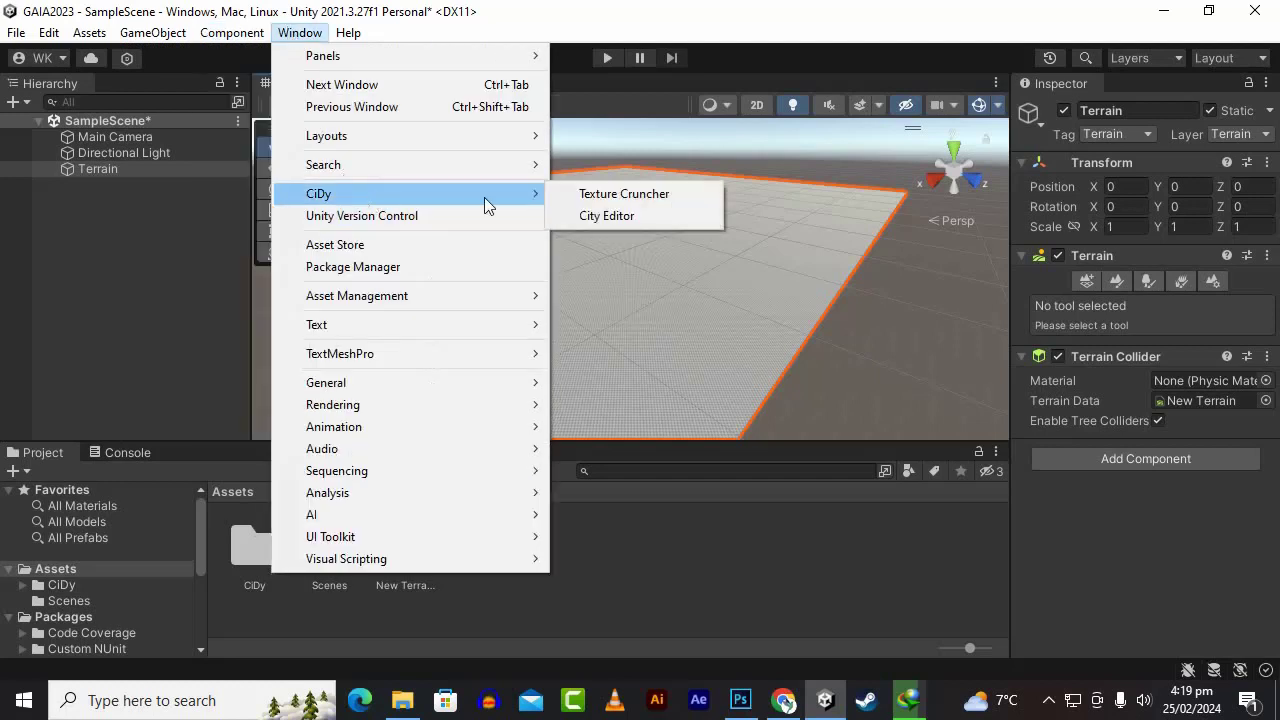
{"action": "left_click", "coordinate": [617, 217]}
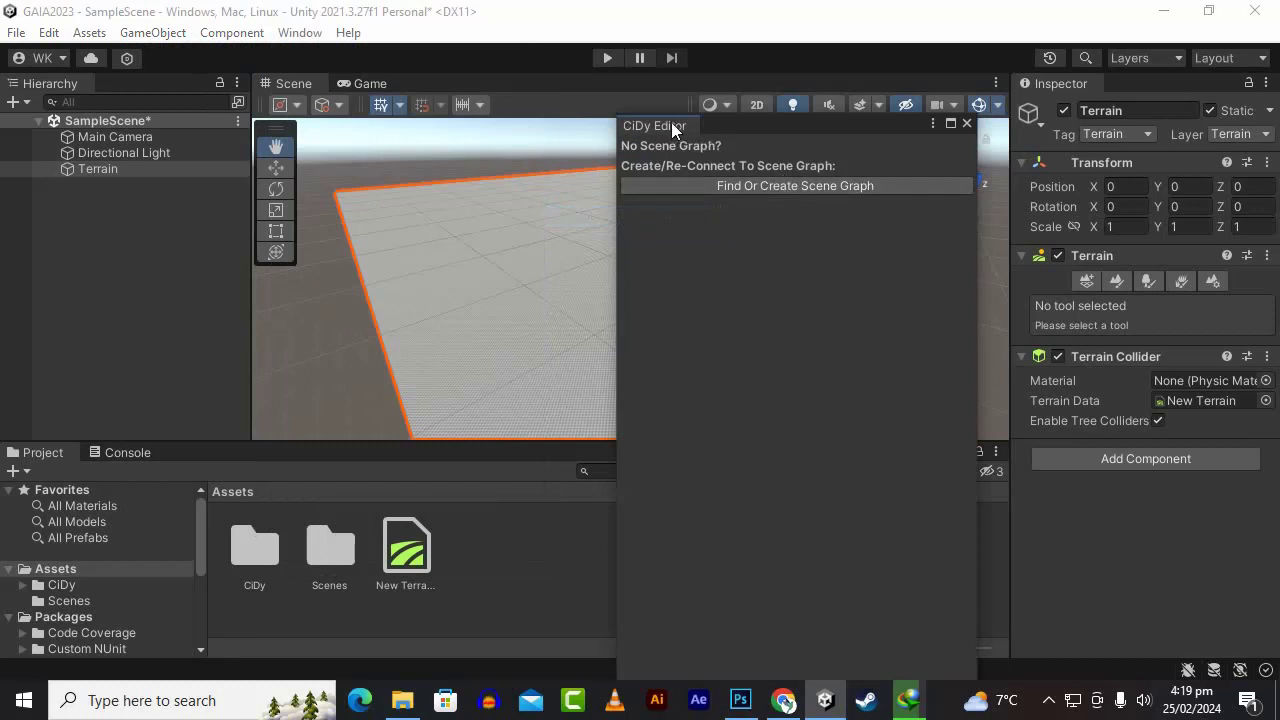
{"action": "left_click_drag", "start_coordinate": [671, 122], "coordinate": [1117, 91]}
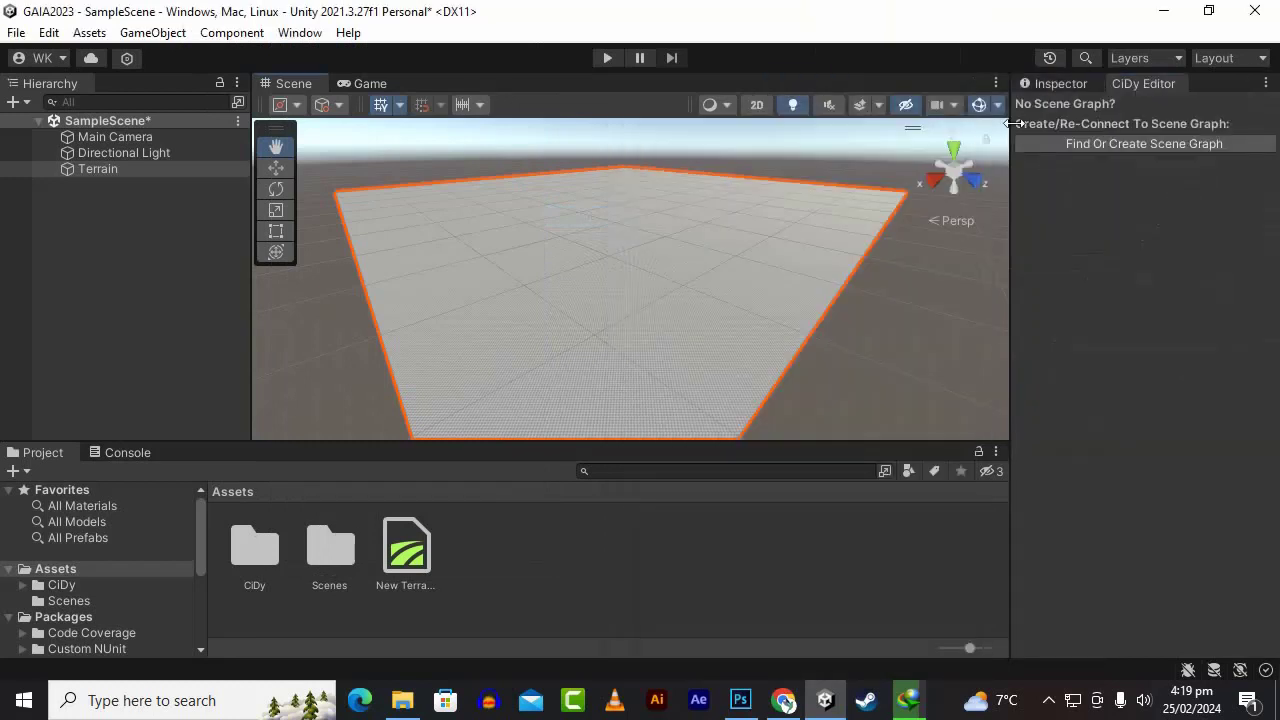
{"action": "left_click_drag", "start_coordinate": [1010, 125], "coordinate": [959, 132]}
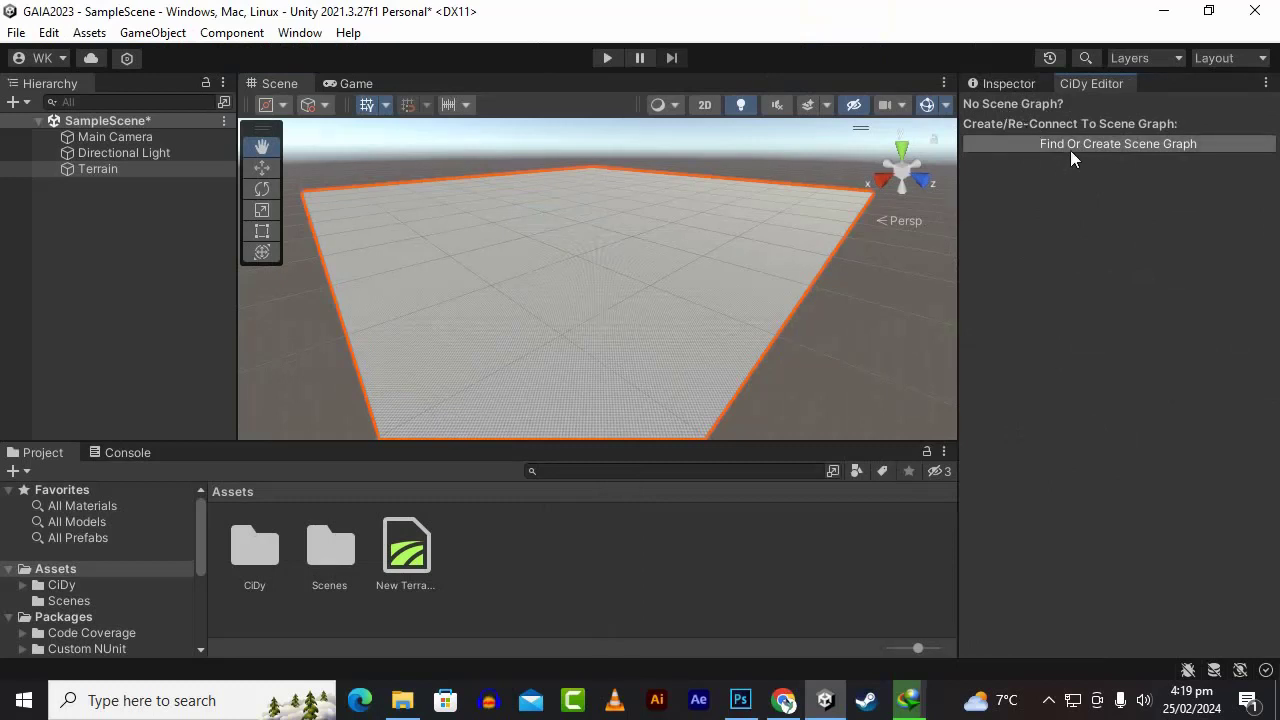
Step: Create the CiDyGraph, turn on city cell display and expand Scene Terrains
{"action": "left_click", "coordinate": [1148, 145]}
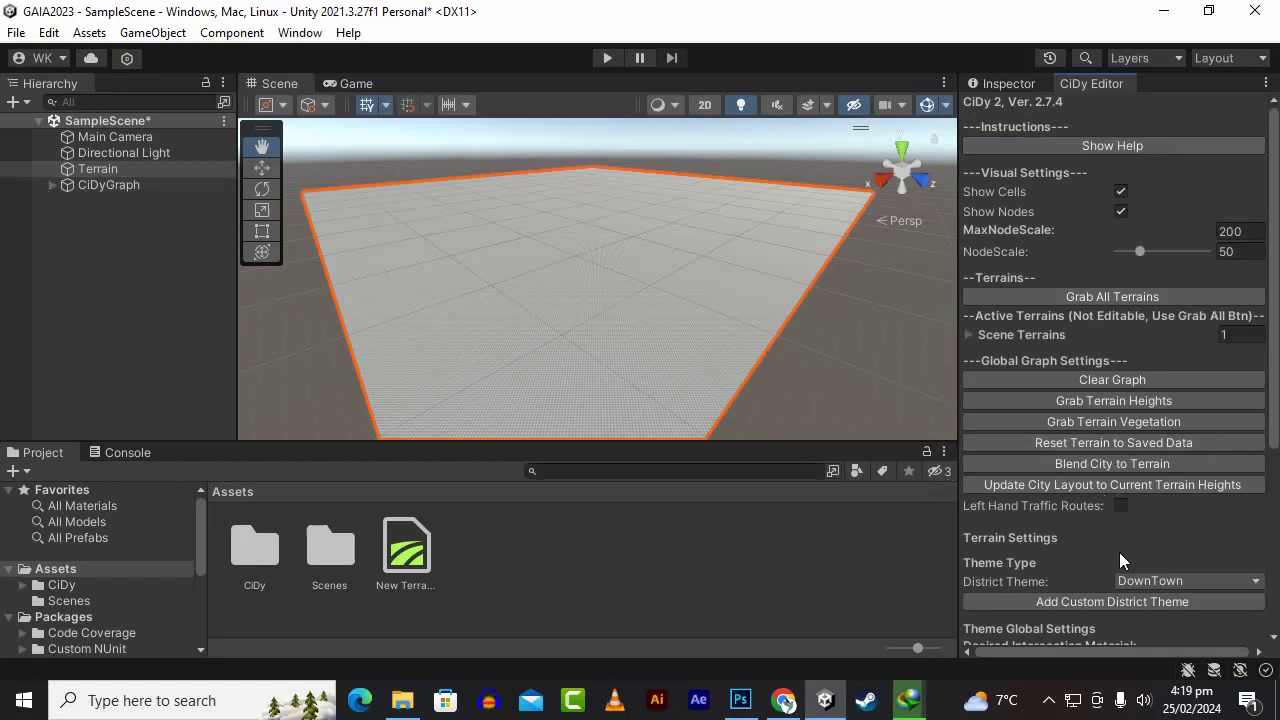
{"action": "left_click", "coordinate": [1113, 479]}
{"action": "left_click", "coordinate": [1122, 193]}
{"action": "key", "text": "w"}
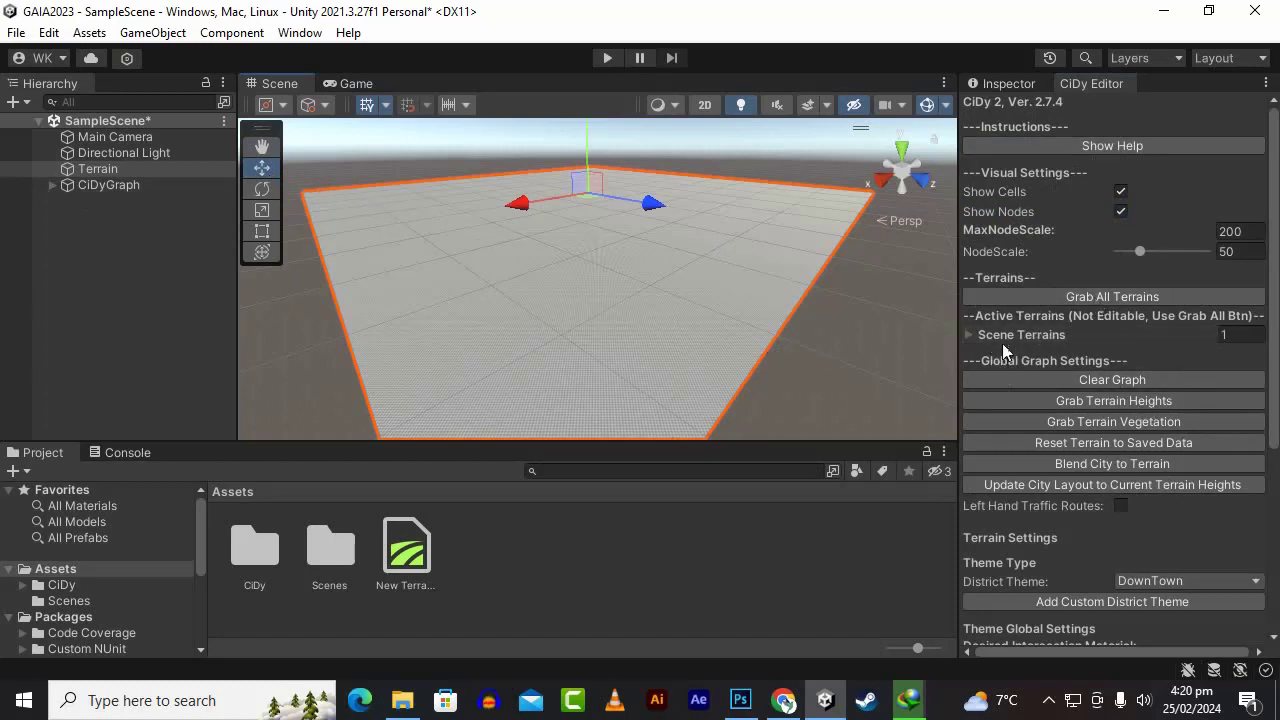
{"action": "left_click", "coordinate": [967, 335]}
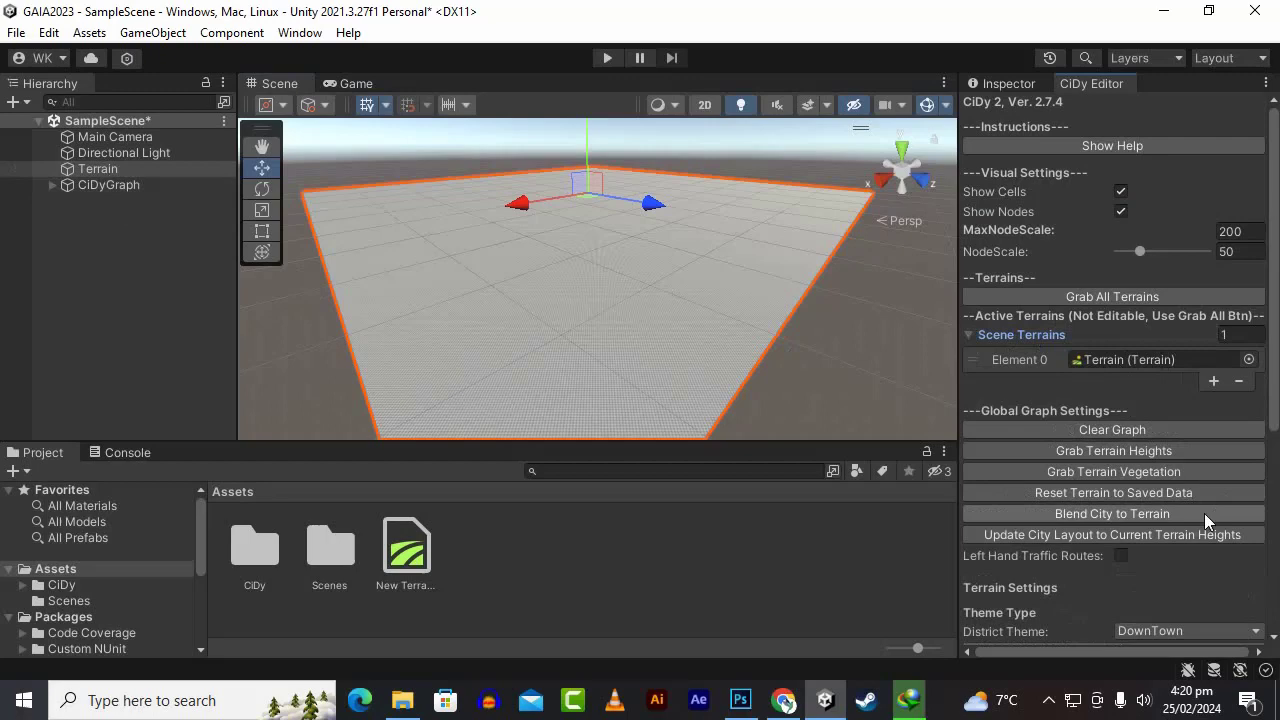
{"action": "scroll", "coordinate": [1205, 512], "scroll_direction": "down", "scroll_amount": 4}
{"action": "scroll", "coordinate": [1201, 504], "scroll_direction": "down", "scroll_amount": 1}
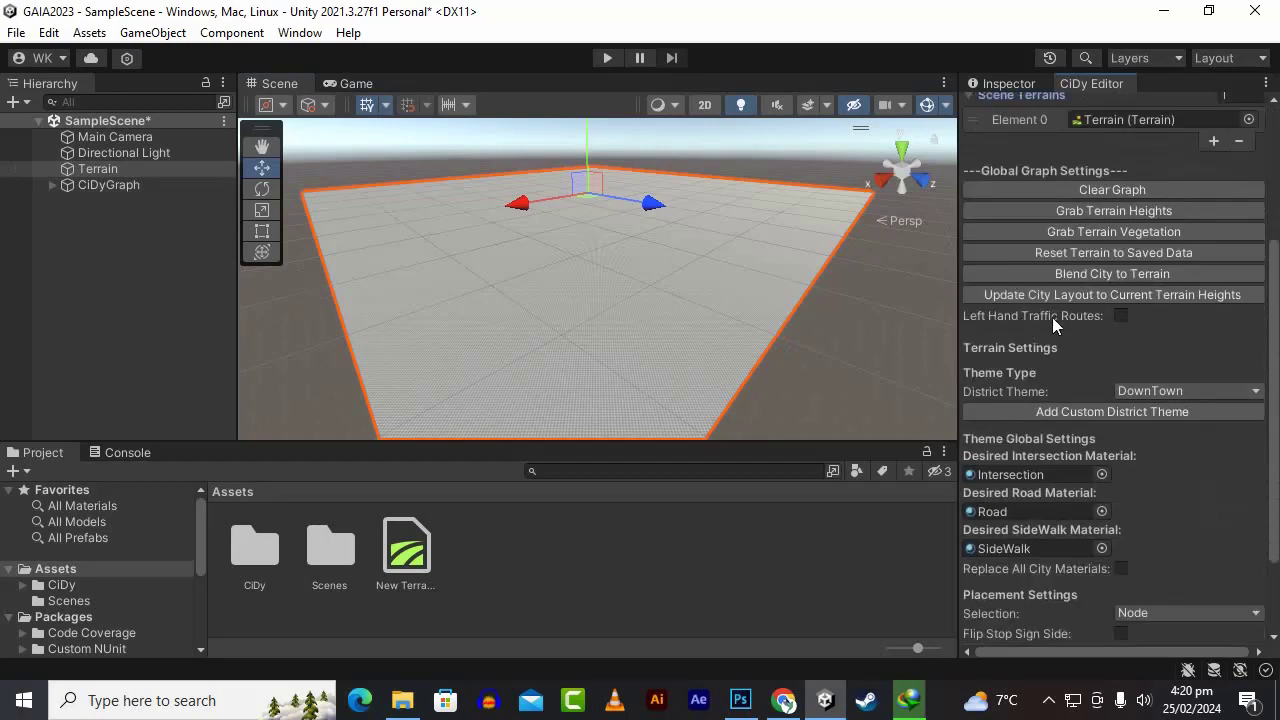
Step: Enable left-hand traffic, keeping DownTown theme, Node placement and Two Lane roads
{"action": "left_click", "coordinate": [1120, 316]}
{"action": "left_click", "coordinate": [1208, 392]}
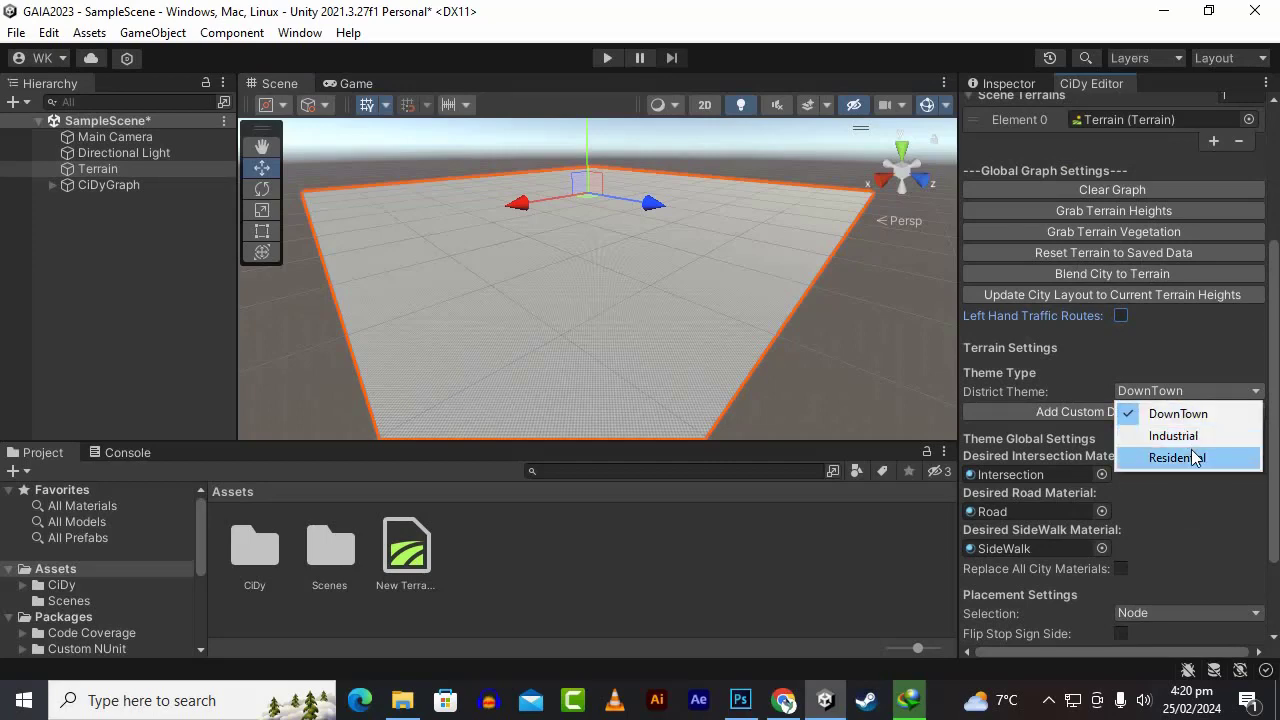
{"action": "left_click", "coordinate": [1144, 353]}
{"action": "scroll", "coordinate": [1146, 403], "scroll_direction": "down", "scroll_amount": 3}
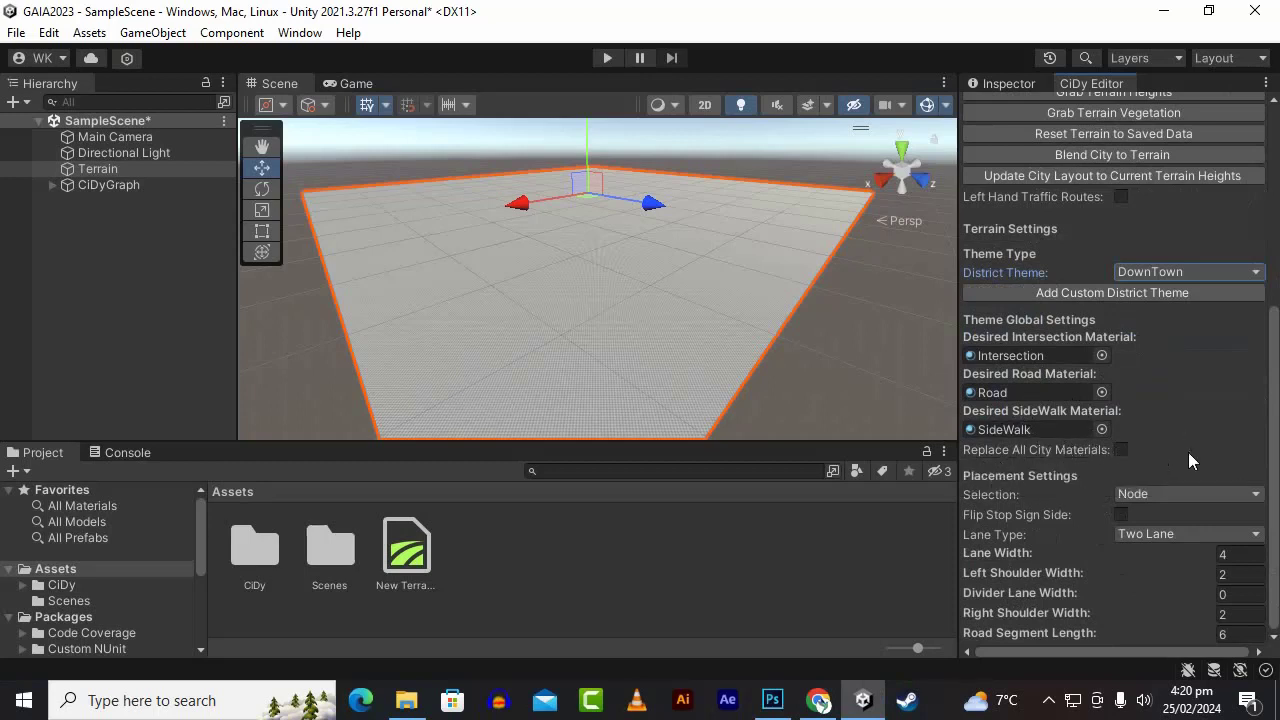
{"action": "left_click", "coordinate": [1159, 492]}
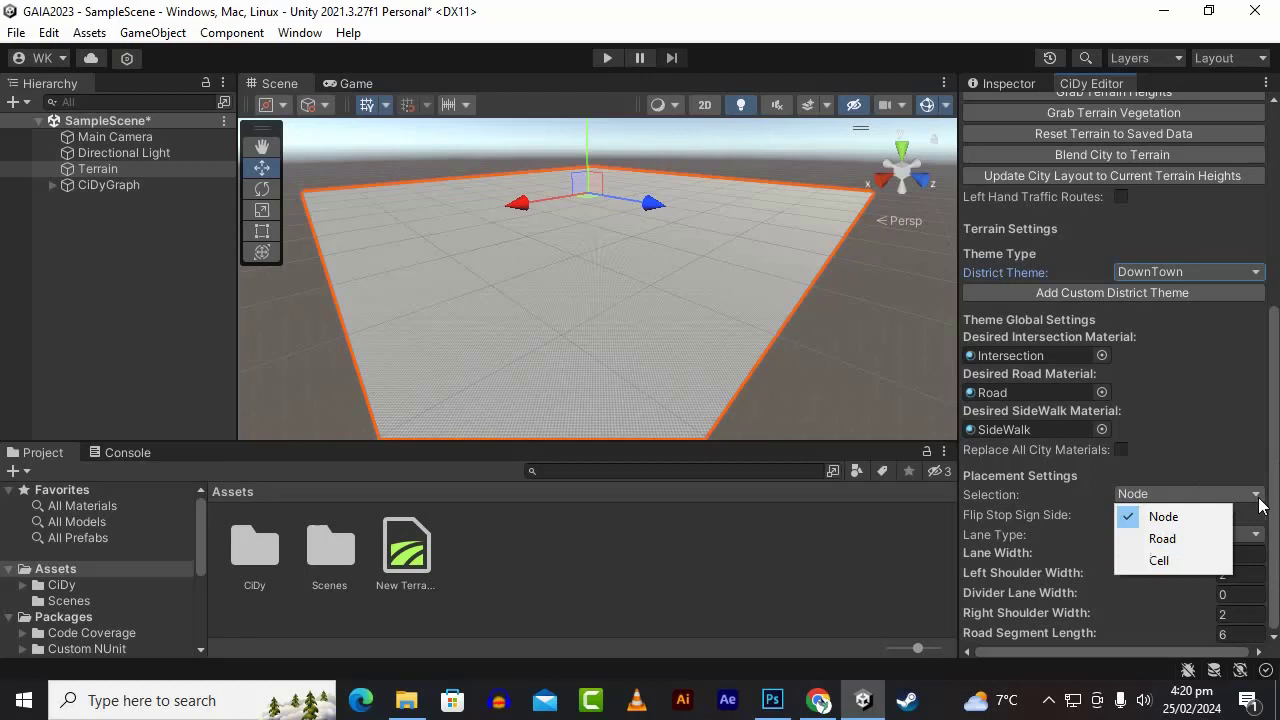
{"action": "left_click", "coordinate": [1257, 496]}
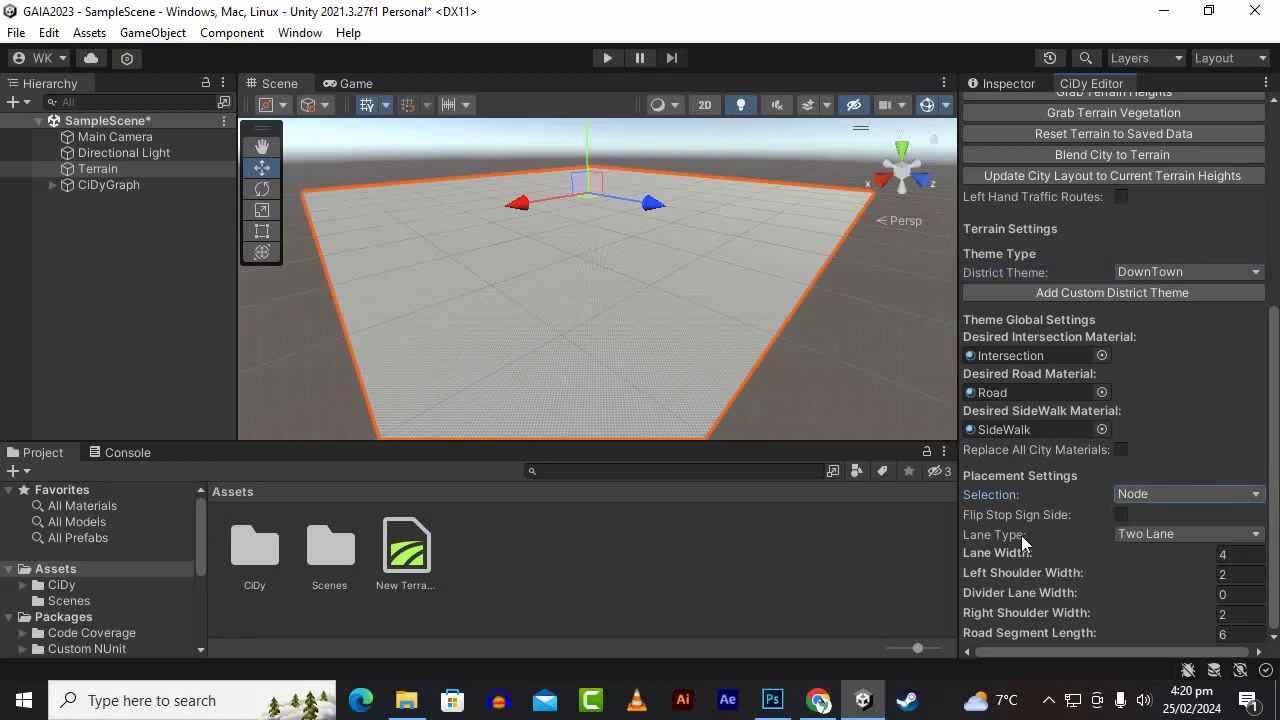
{"action": "left_click", "coordinate": [1163, 534]}
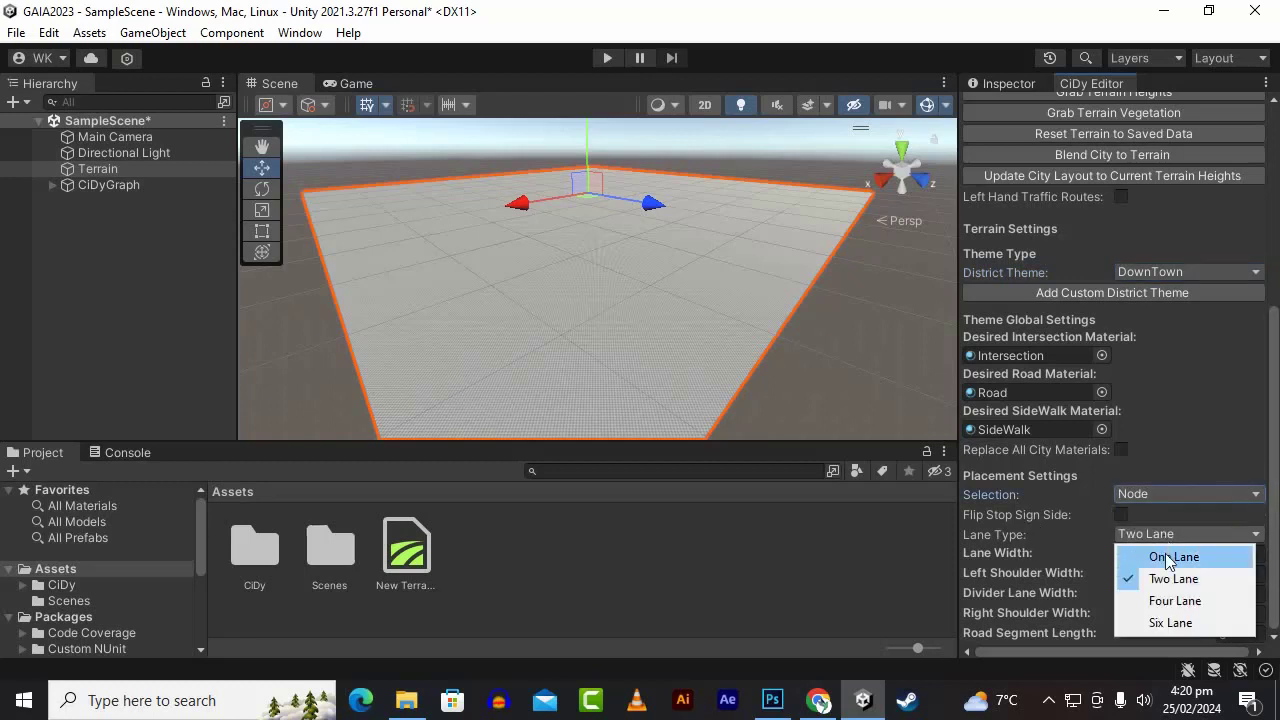
{"action": "left_click", "coordinate": [1262, 500]}
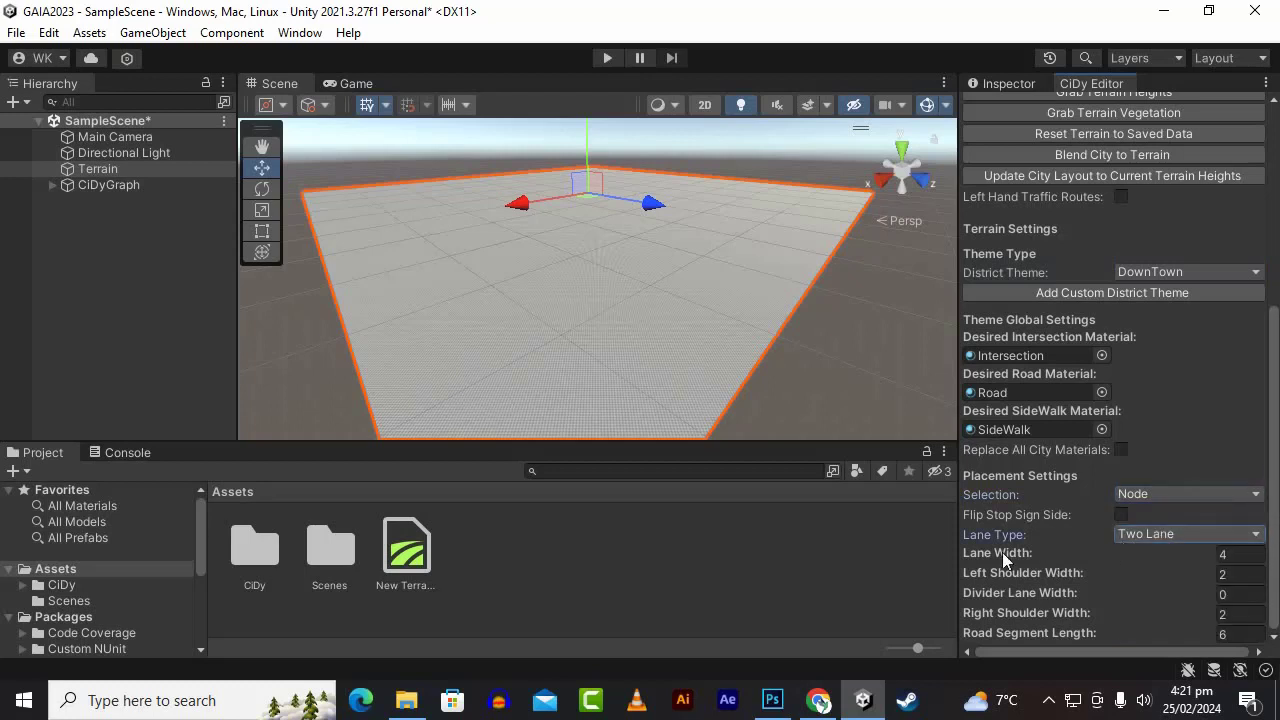
Step: Review the lane and road width fields down to Road Segment Length
{"action": "left_click", "coordinate": [1234, 555]}
{"action": "left_click", "coordinate": [1235, 573]}
{"action": "left_click", "coordinate": [1232, 593]}
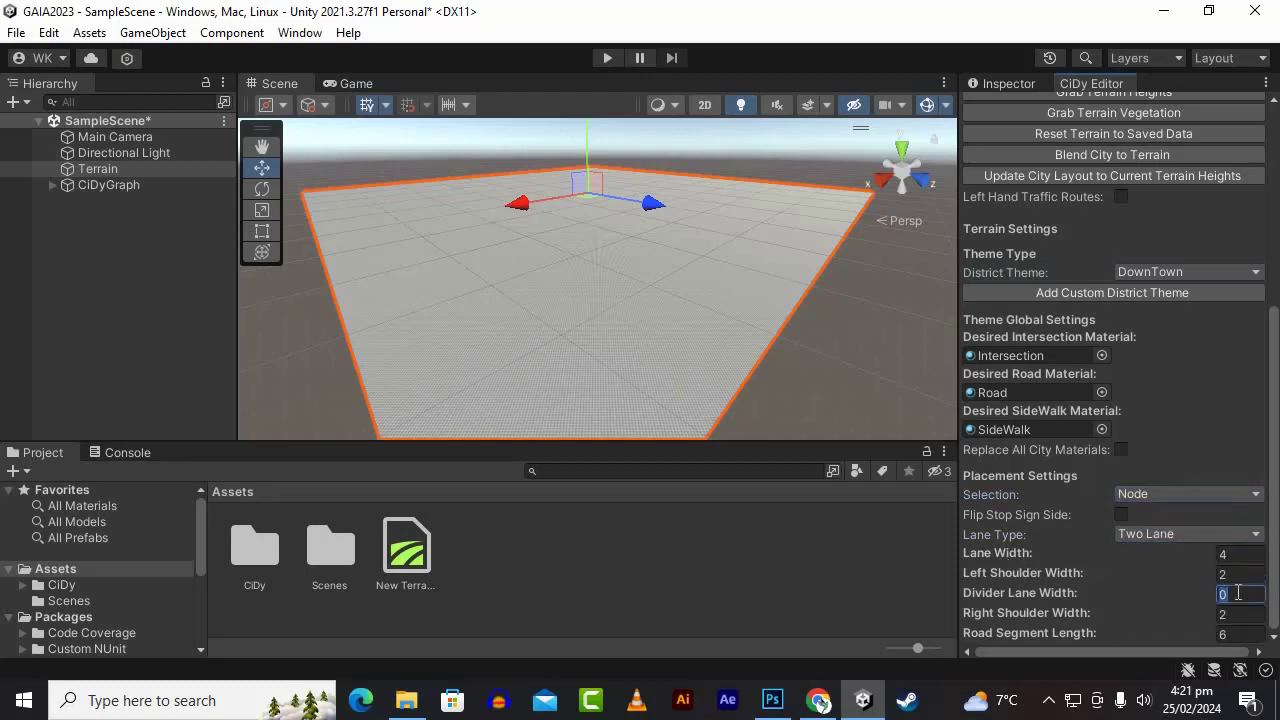
{"action": "left_click", "coordinate": [1230, 613]}
{"action": "left_click", "coordinate": [1222, 634]}
{"action": "scroll", "coordinate": [1070, 630], "scroll_direction": "up", "scroll_amount": 8}
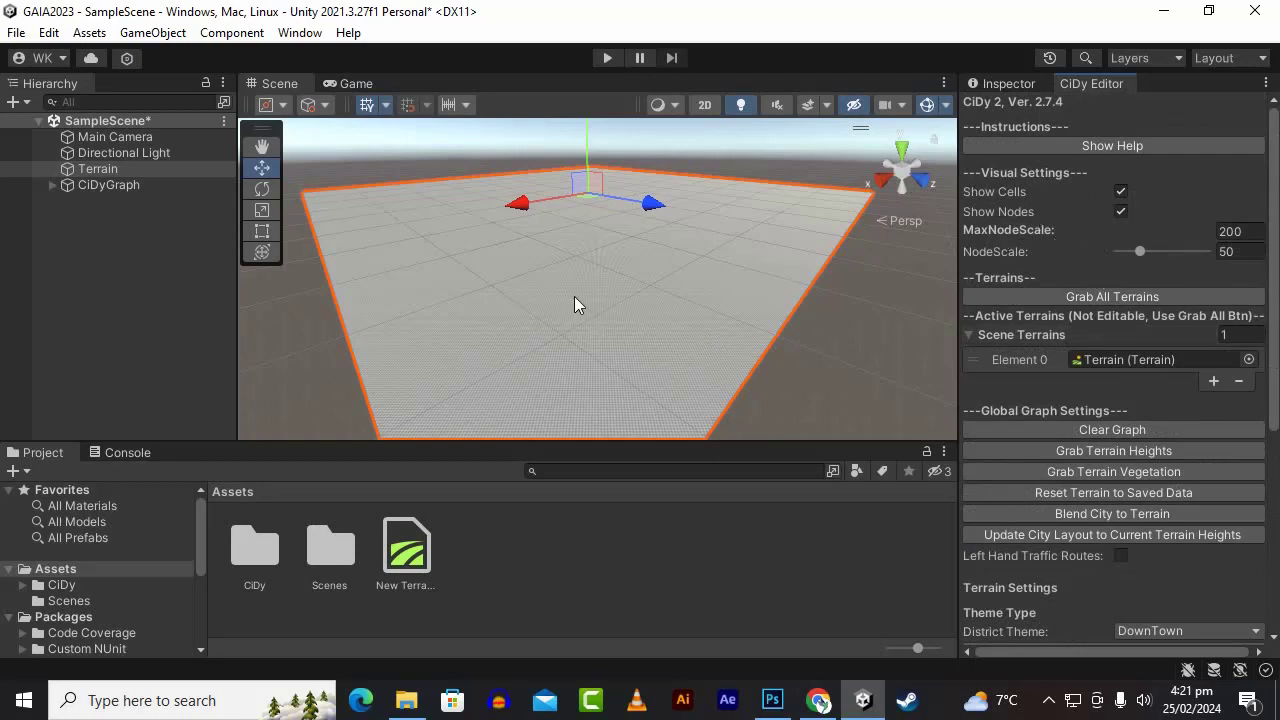
Step: View the terrain from above and select the Terrain object
{"action": "left_click_drag", "start_coordinate": [656, 308], "coordinate": [677, 371], "text": "alt"}
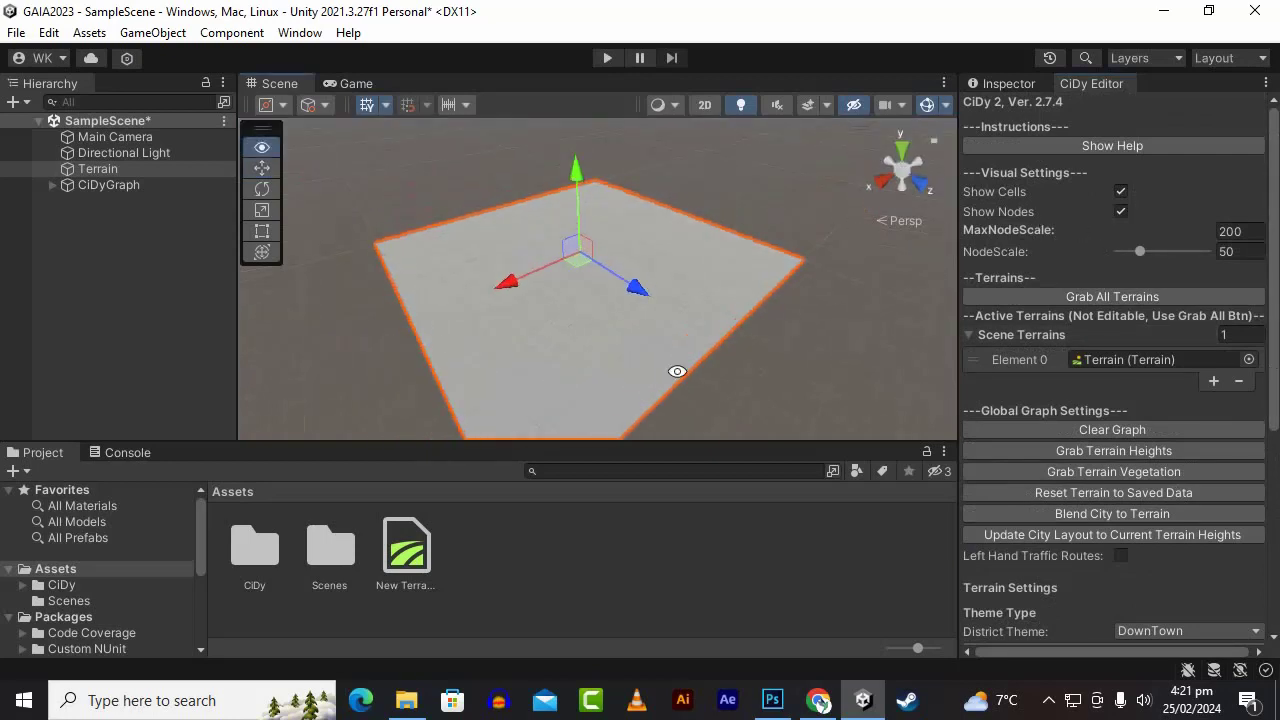
{"action": "right_click_drag", "start_coordinate": [627, 349], "coordinate": [614, 334], "text": "alt"}
{"action": "left_click", "coordinate": [548, 380]}
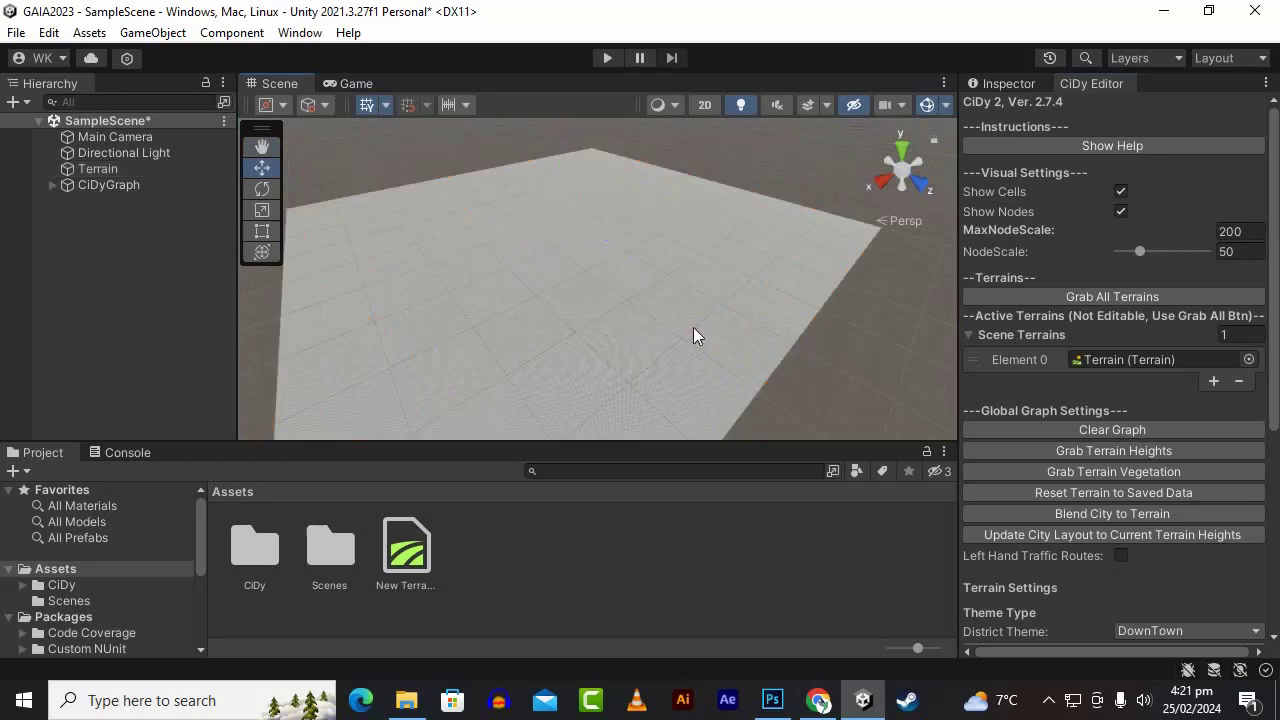
{"action": "right_click_drag", "start_coordinate": [695, 333], "coordinate": [763, 316]}
{"action": "left_click", "coordinate": [751, 320]}
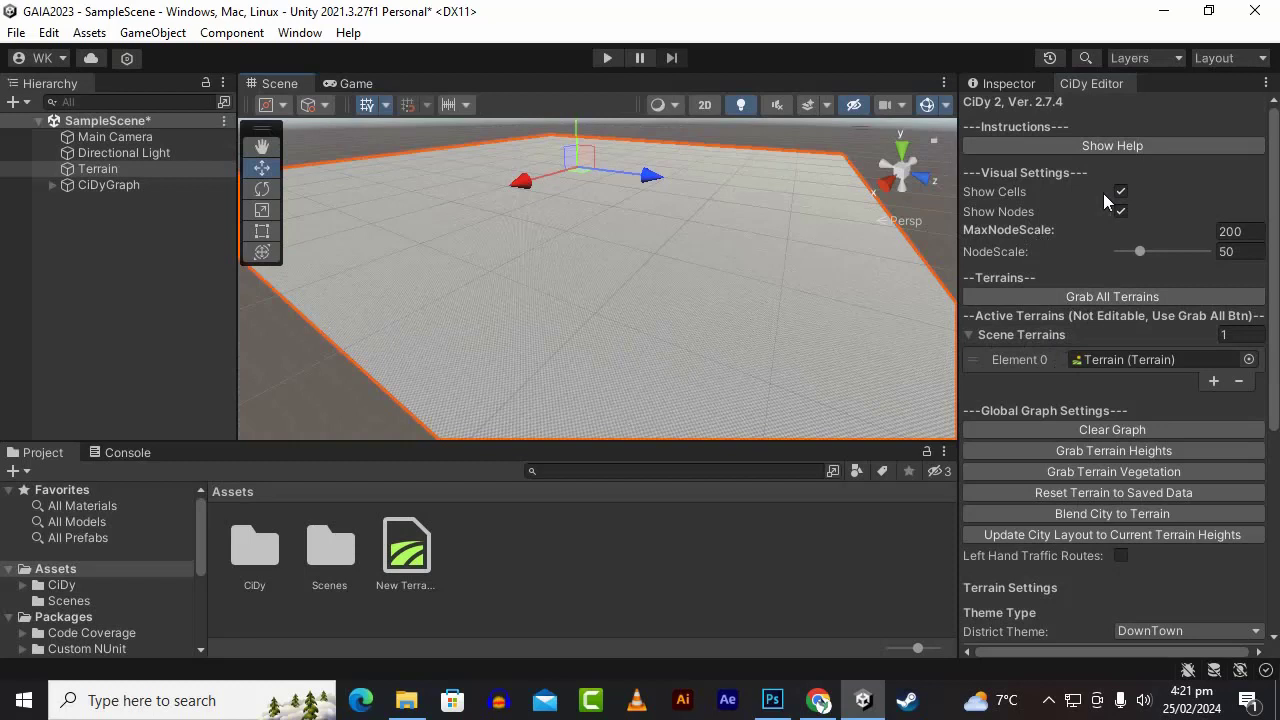
Step: Show CiDy's help and widen the editor panel to read the node steps
{"action": "left_click", "coordinate": [1110, 149]}
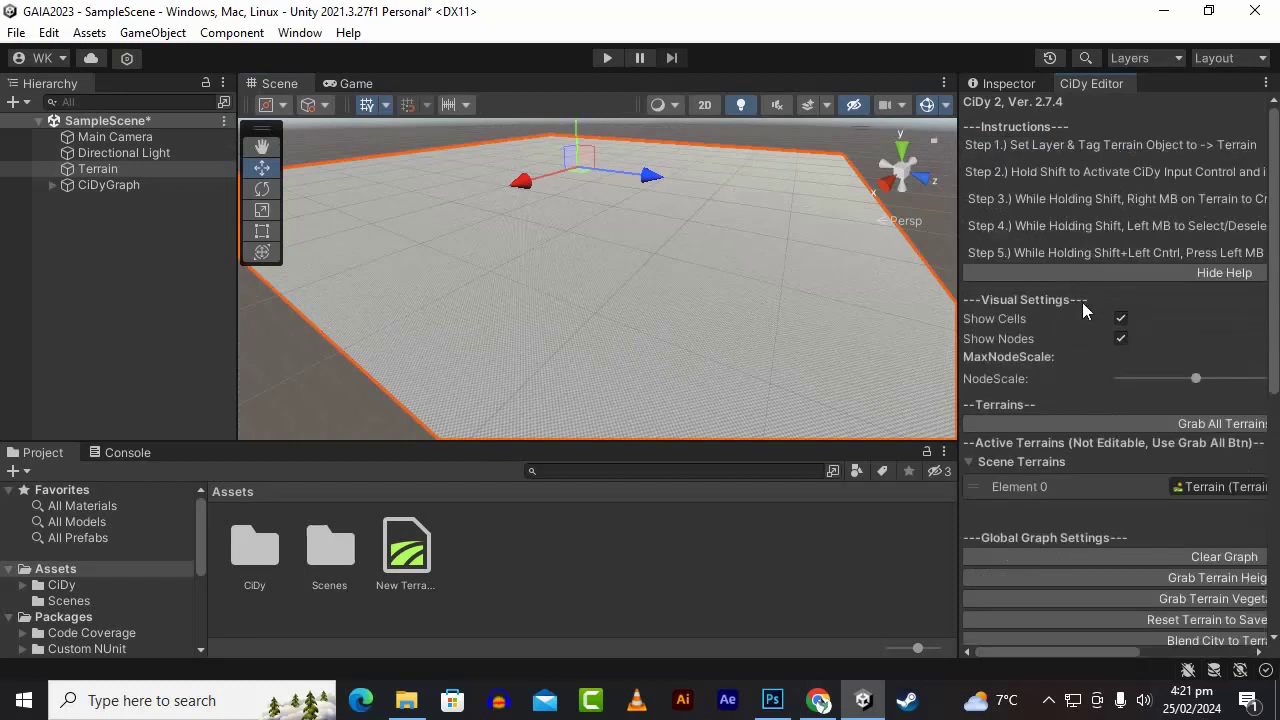
{"action": "left_click_drag", "start_coordinate": [958, 199], "coordinate": [919, 199]}
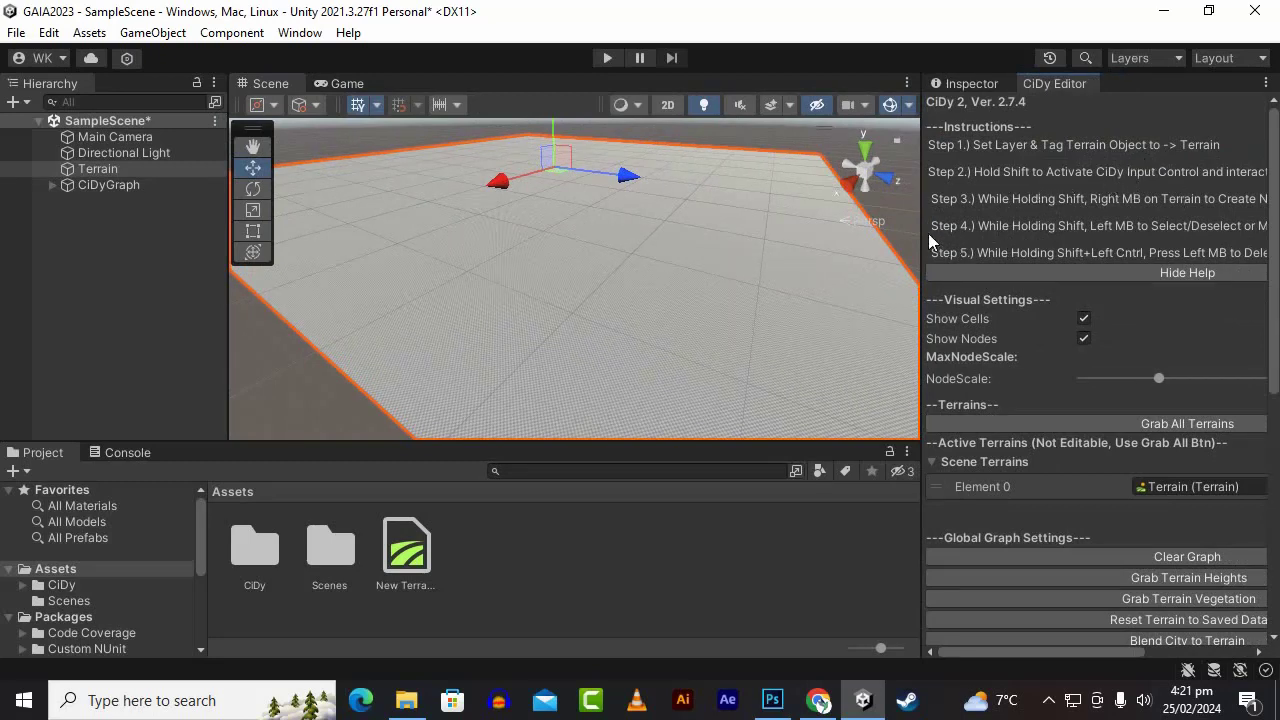
{"action": "left_click_drag", "start_coordinate": [920, 229], "coordinate": [790, 236]}
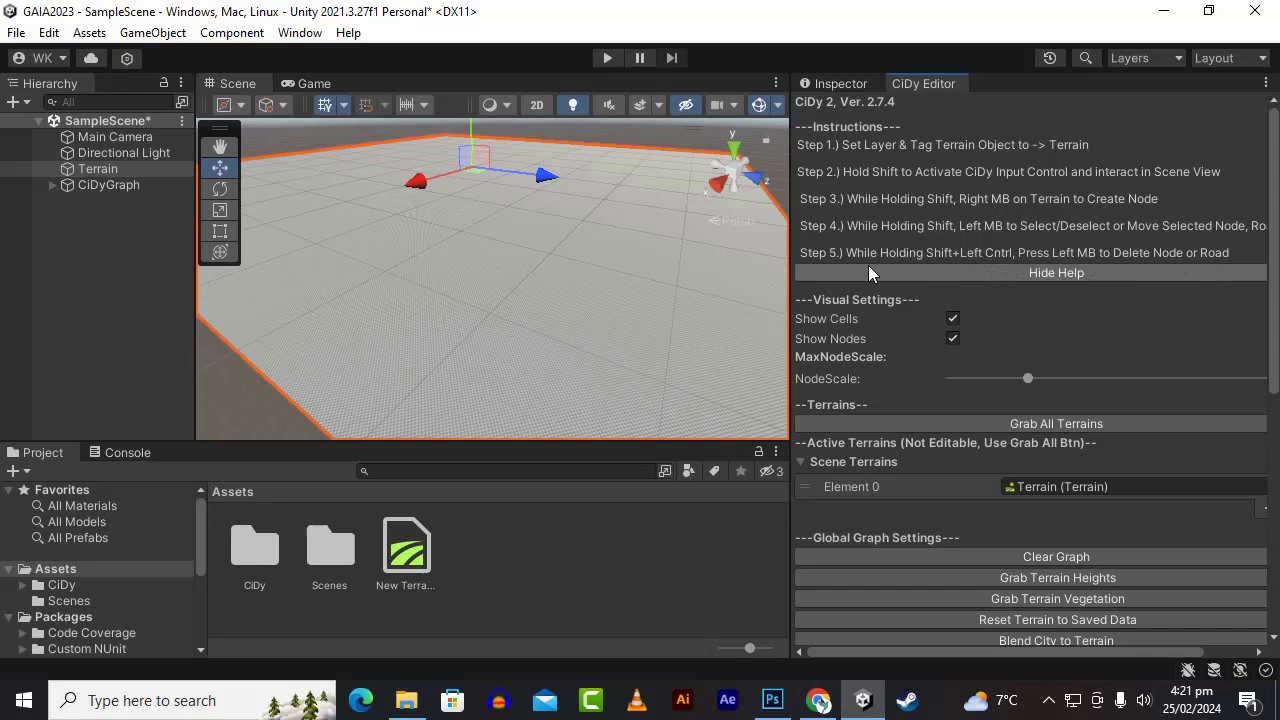
Step: Place four road nodes with Shift+right-click and close the loop on the first node
{"action": "left_click_drag", "start_coordinate": [791, 256], "coordinate": [909, 260]}
{"action": "scroll", "coordinate": [715, 276], "scroll_direction": "down", "scroll_amount": 5}
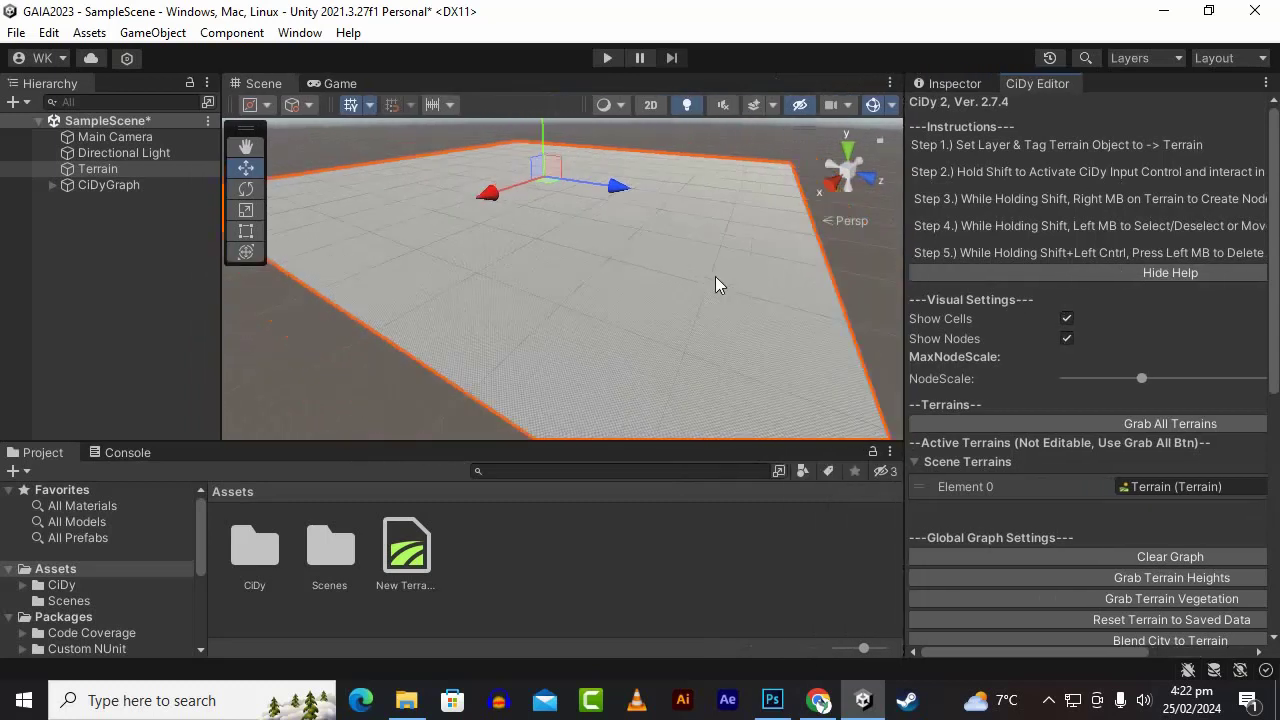
{"action": "left_click_drag", "start_coordinate": [721, 275], "coordinate": [745, 340], "text": "alt"}
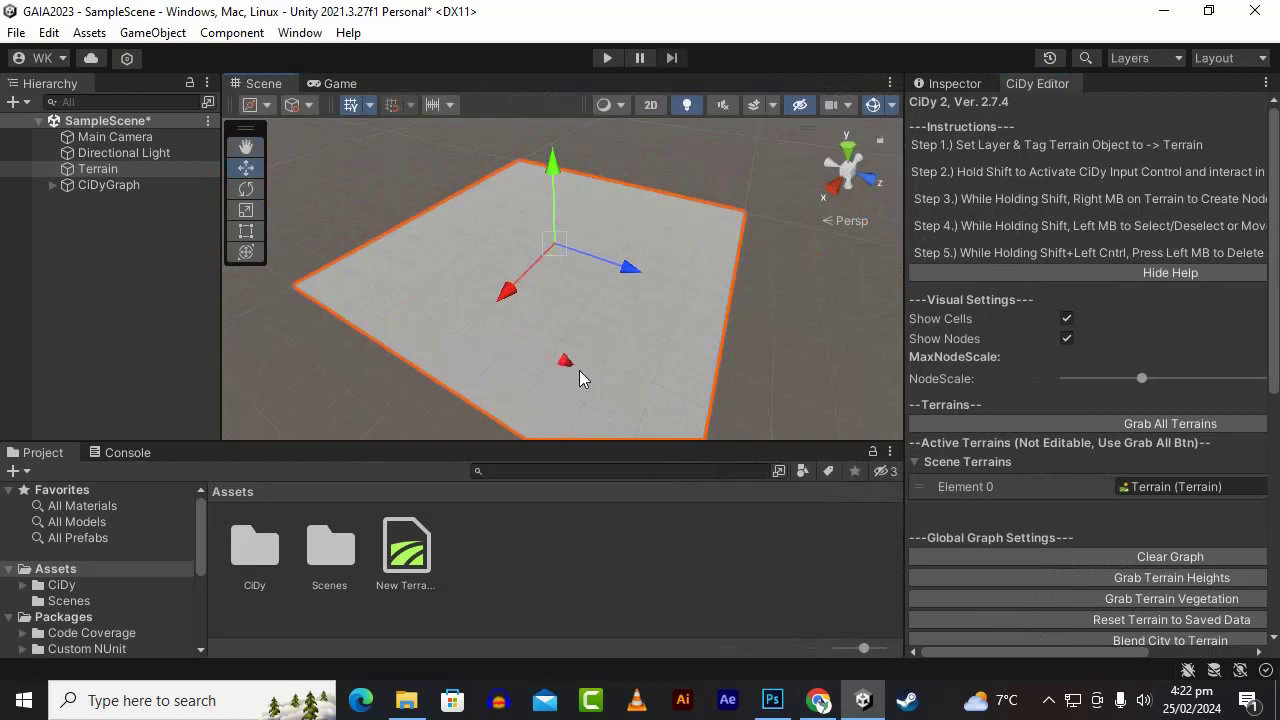
{"action": "scroll", "coordinate": [579, 370], "scroll_direction": "up", "scroll_amount": 1}
{"action": "right_click", "coordinate": [572, 378], "text": "shift"}
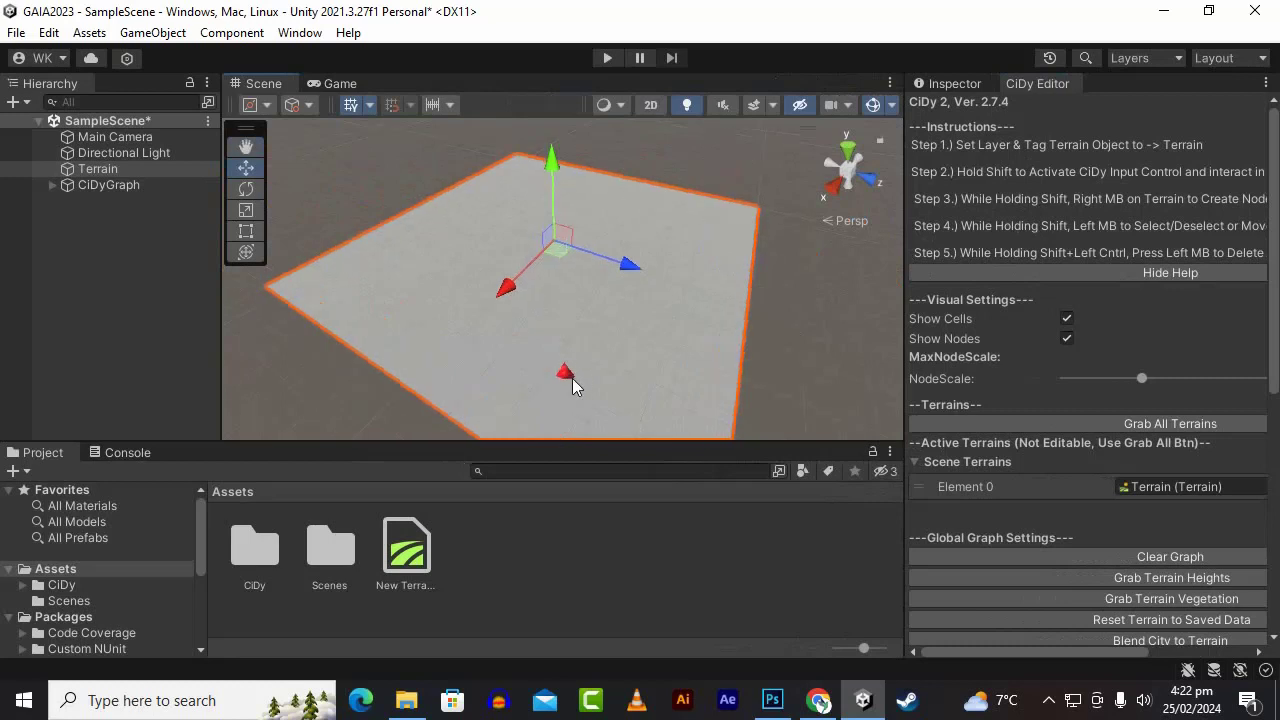
{"action": "right_click", "coordinate": [626, 306], "text": "shift"}
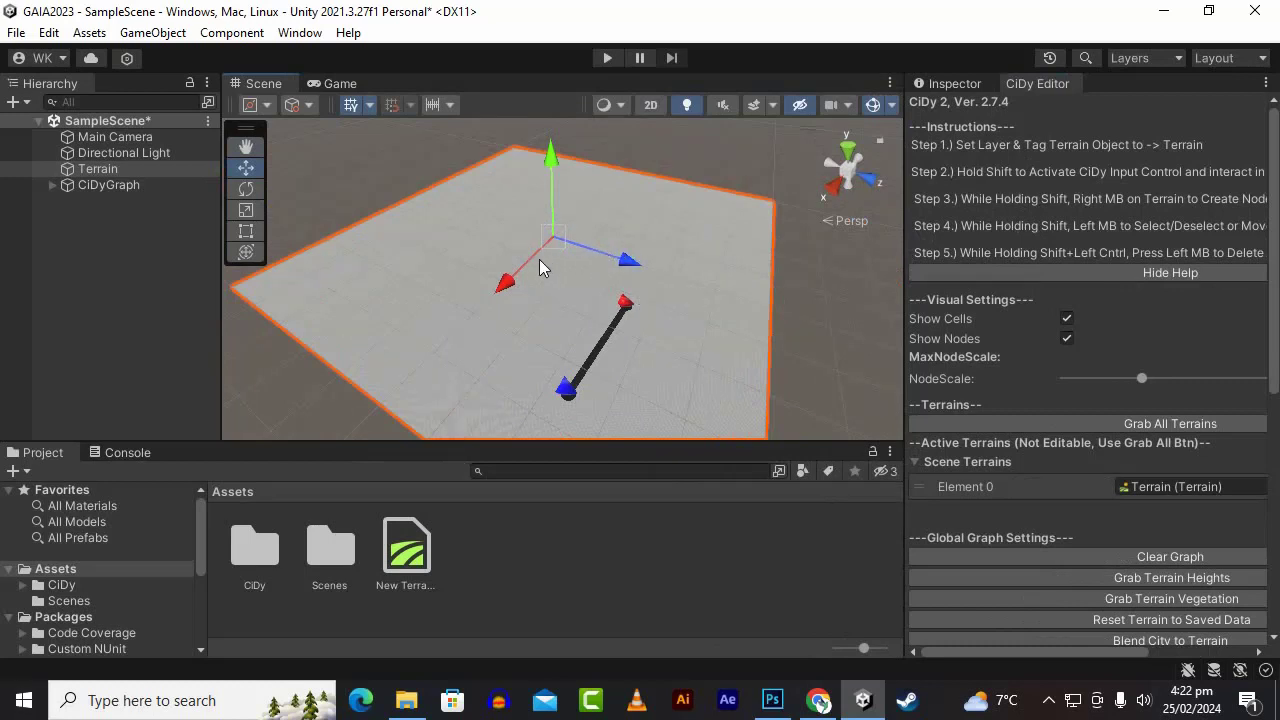
{"action": "right_click", "coordinate": [485, 244], "text": "shift"}
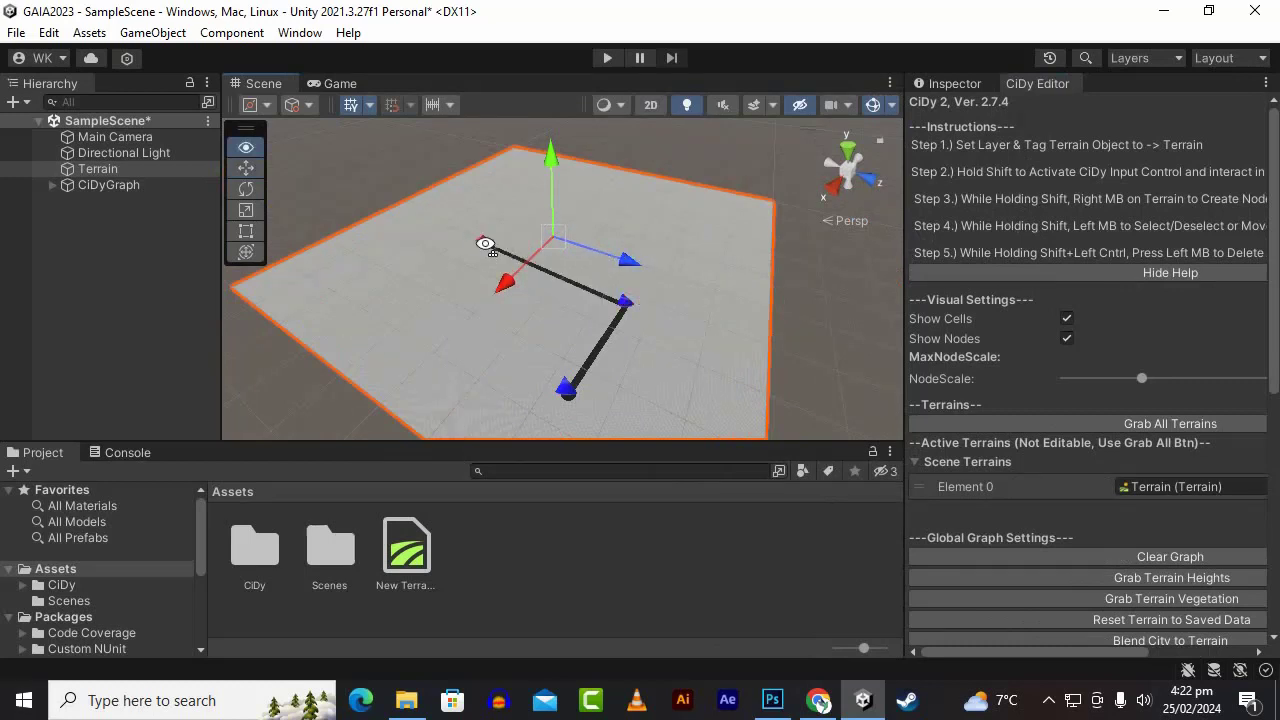
{"action": "right_click", "coordinate": [410, 297], "text": "shift"}
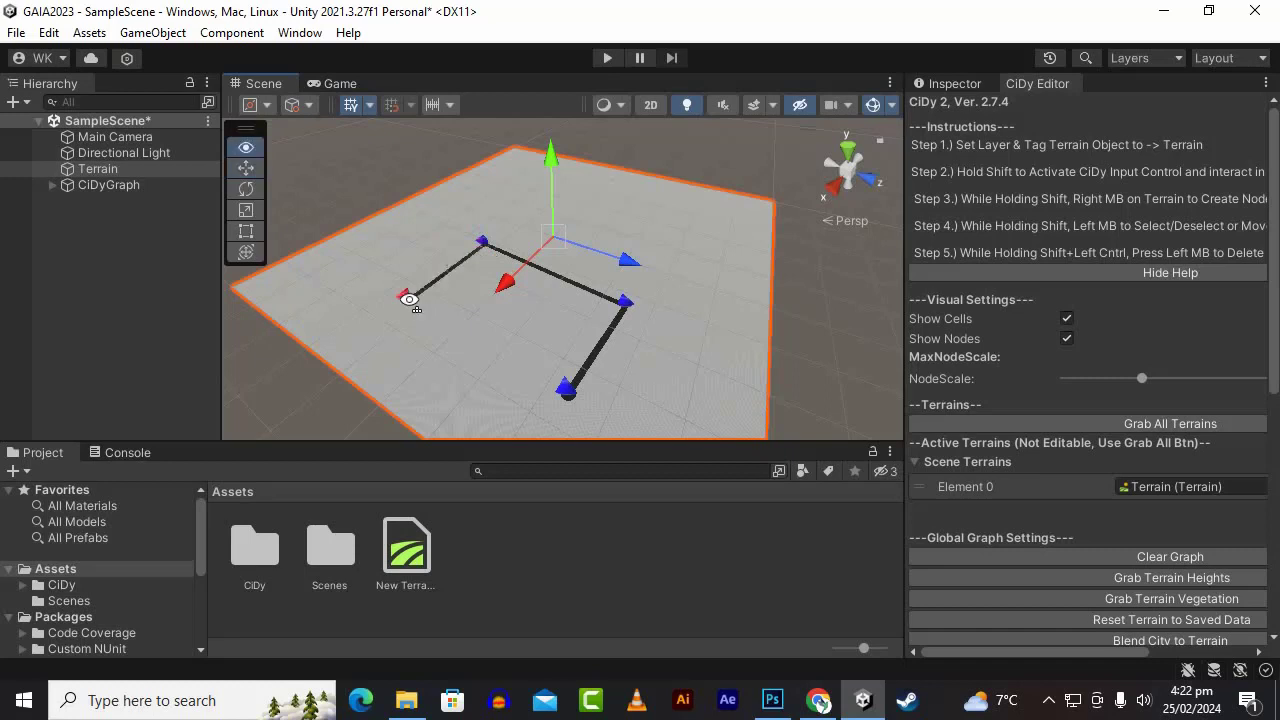
{"action": "right_click", "coordinate": [566, 390], "text": "shift"}
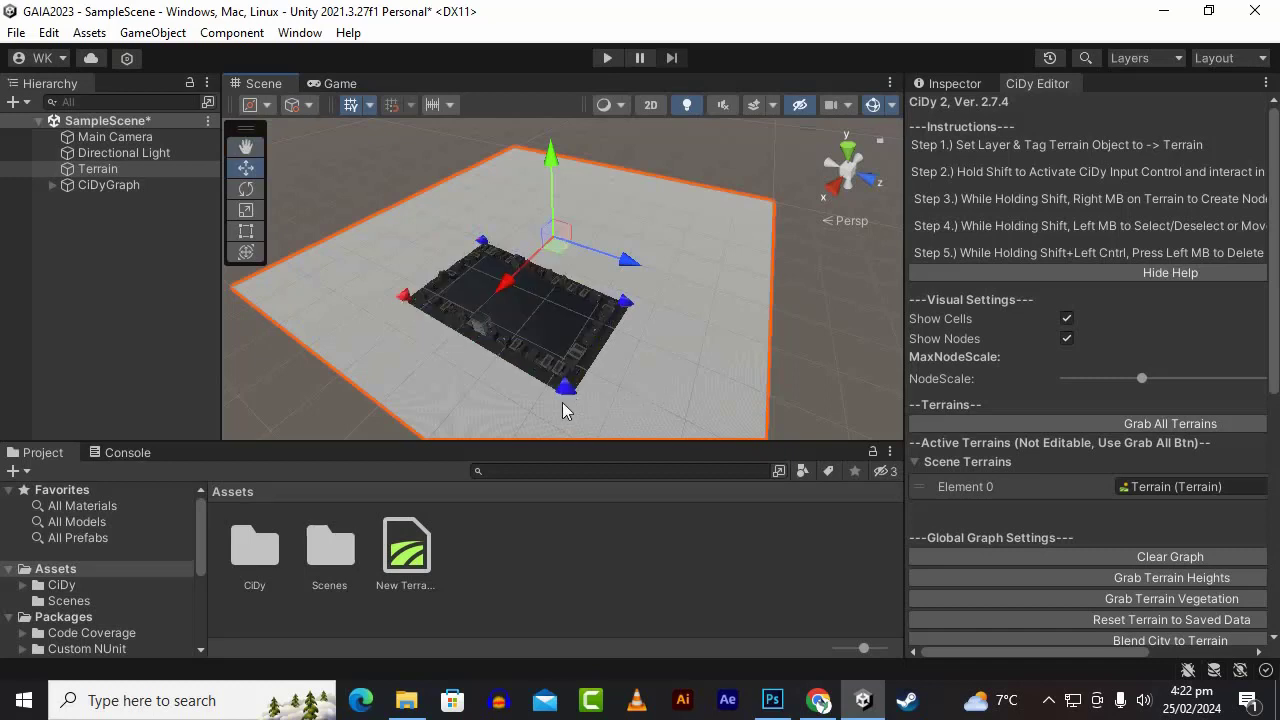
{"action": "right_click_drag", "start_coordinate": [567, 393], "coordinate": [602, 316]}
Step: Set the Directional Light's Intensity to 1.5
{"action": "left_click", "coordinate": [183, 154]}
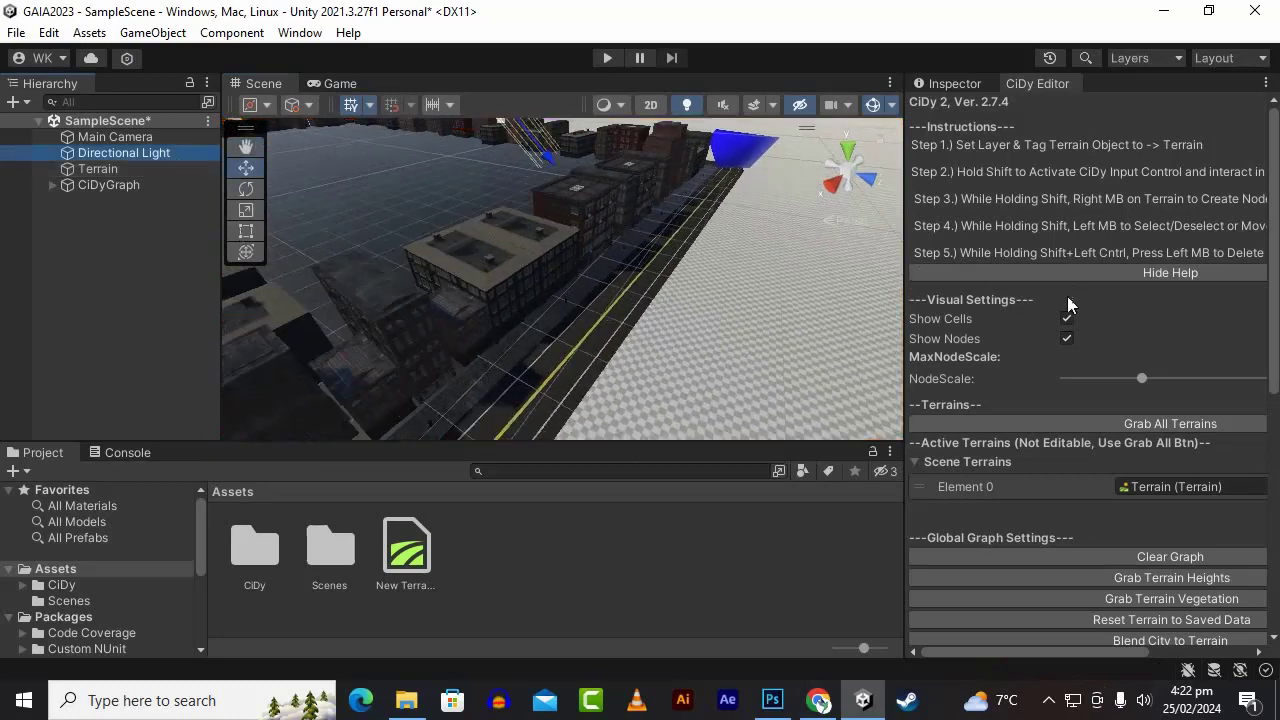
{"action": "left_click", "coordinate": [962, 86]}
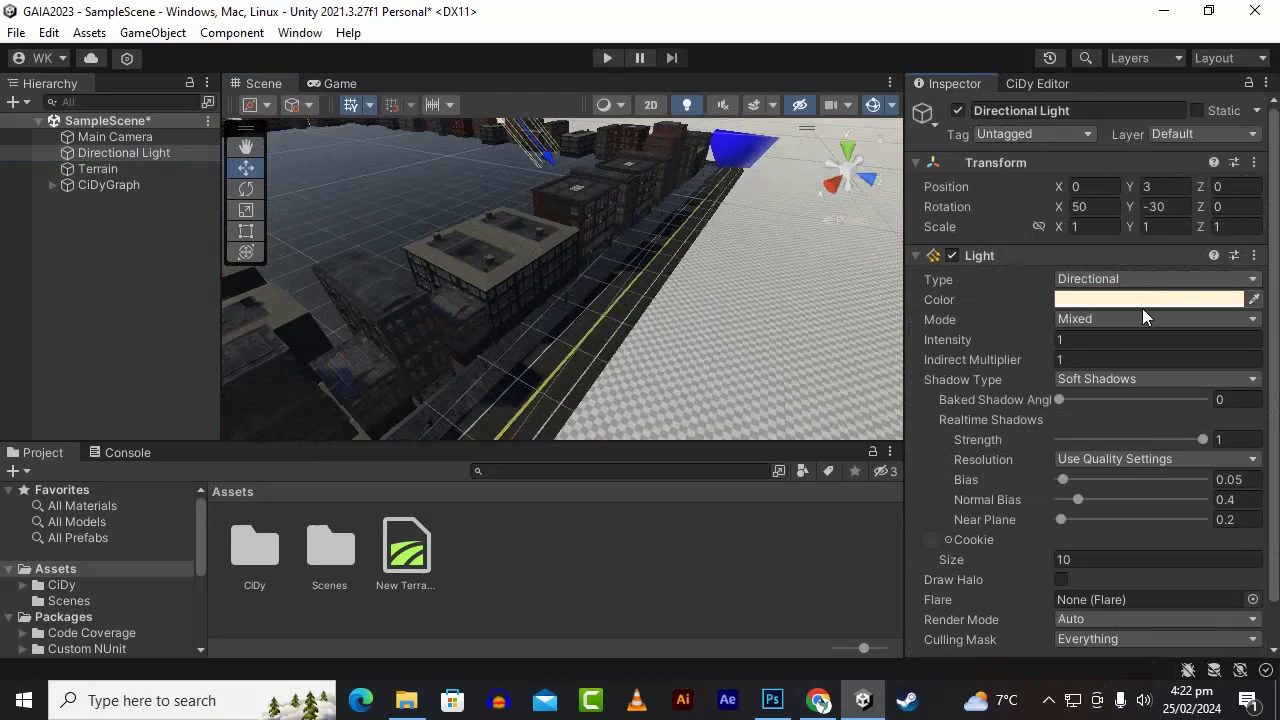
{"action": "left_click", "coordinate": [1157, 339]}
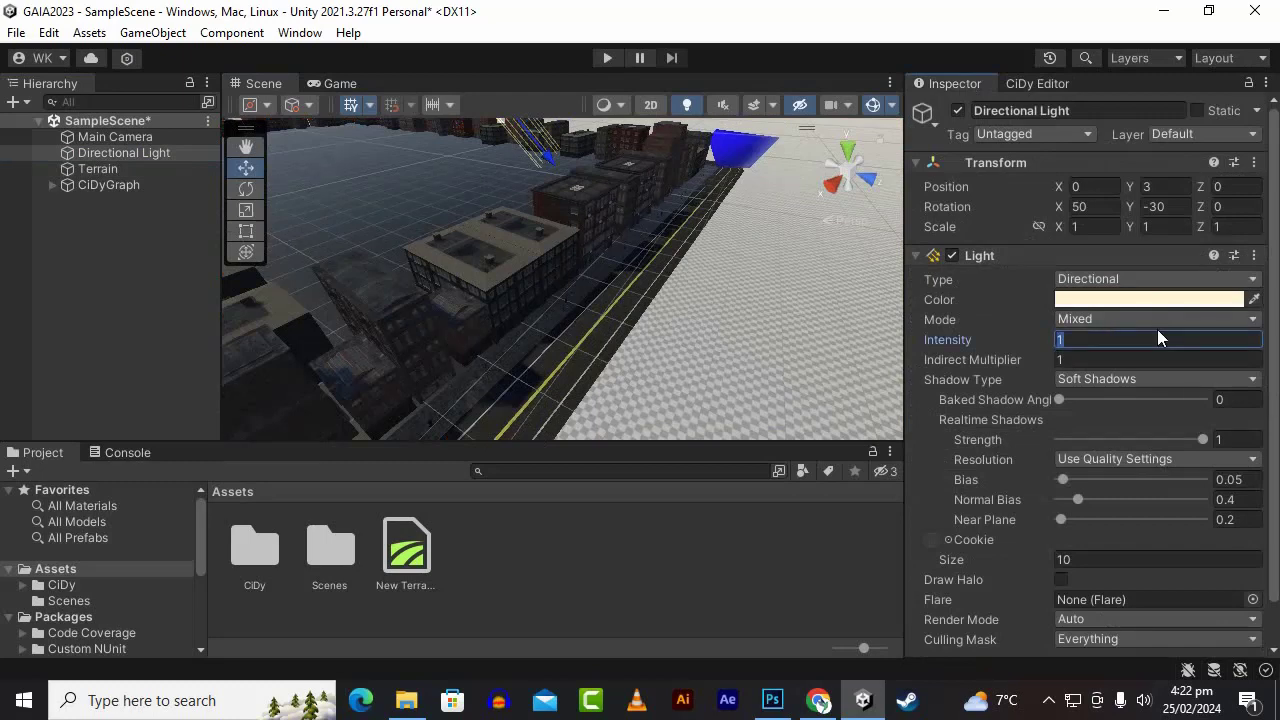
{"action": "type", "text": "2"}
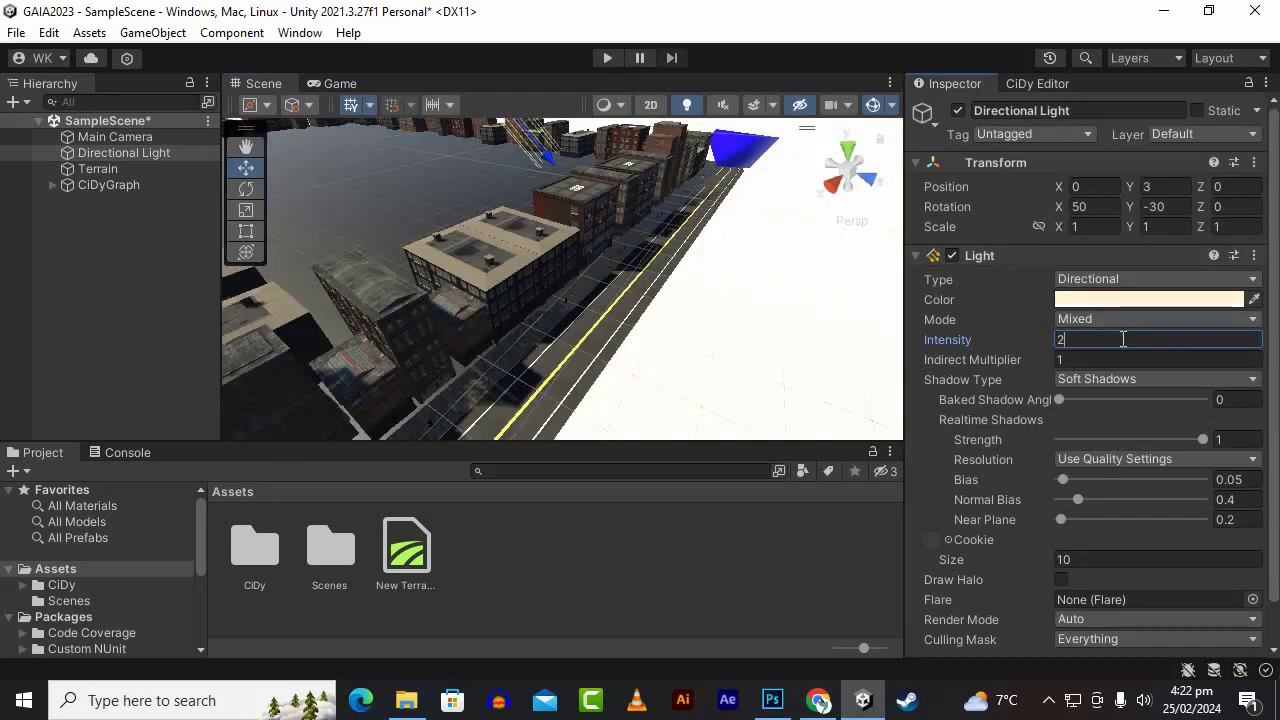
{"action": "key", "text": "BackSpace"}
{"action": "type", "text": "1.5"}
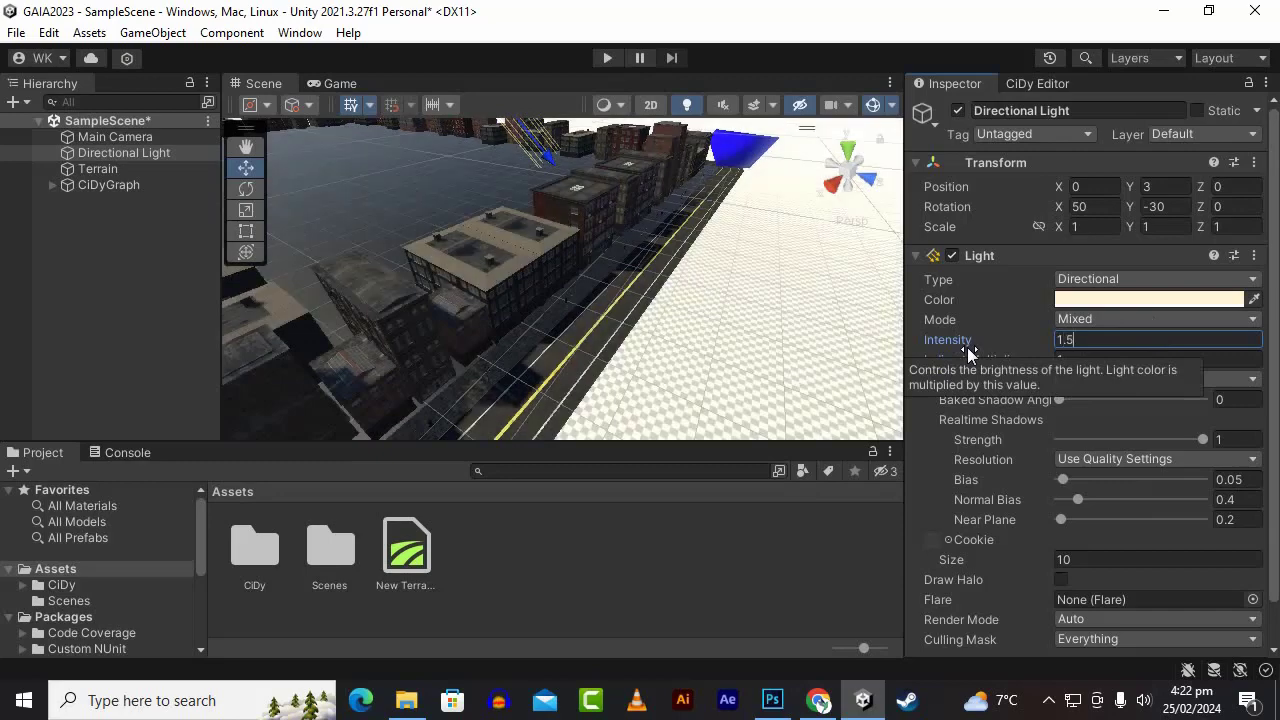
{"action": "scroll", "coordinate": [752, 248], "scroll_direction": "down", "scroll_amount": 10}
{"action": "left_click_drag", "start_coordinate": [709, 234], "coordinate": [600, 291], "text": "alt"}
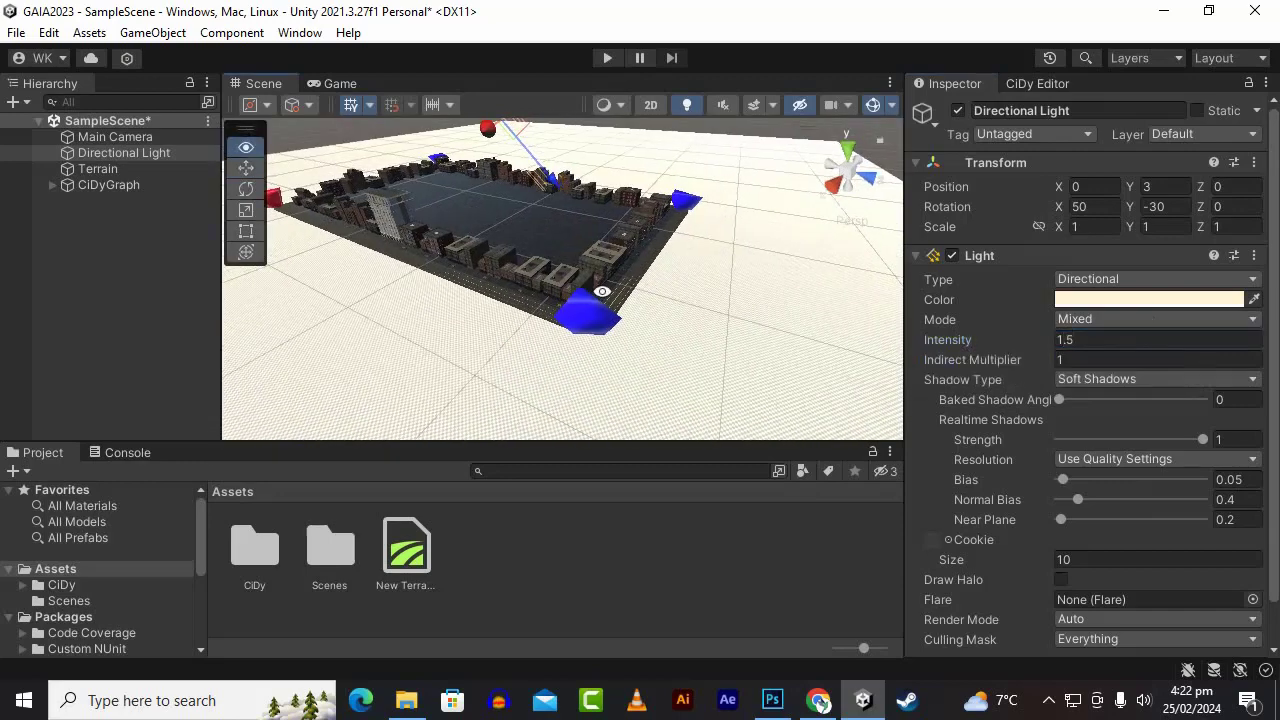
{"action": "scroll", "coordinate": [600, 291], "scroll_direction": "up", "scroll_amount": 5}
{"action": "scroll", "coordinate": [600, 291], "scroll_direction": "down", "scroll_amount": 6}
{"action": "left_click_drag", "start_coordinate": [701, 347], "coordinate": [574, 338], "text": "alt"}
{"action": "scroll", "coordinate": [574, 338], "scroll_direction": "up", "scroll_amount": 8}
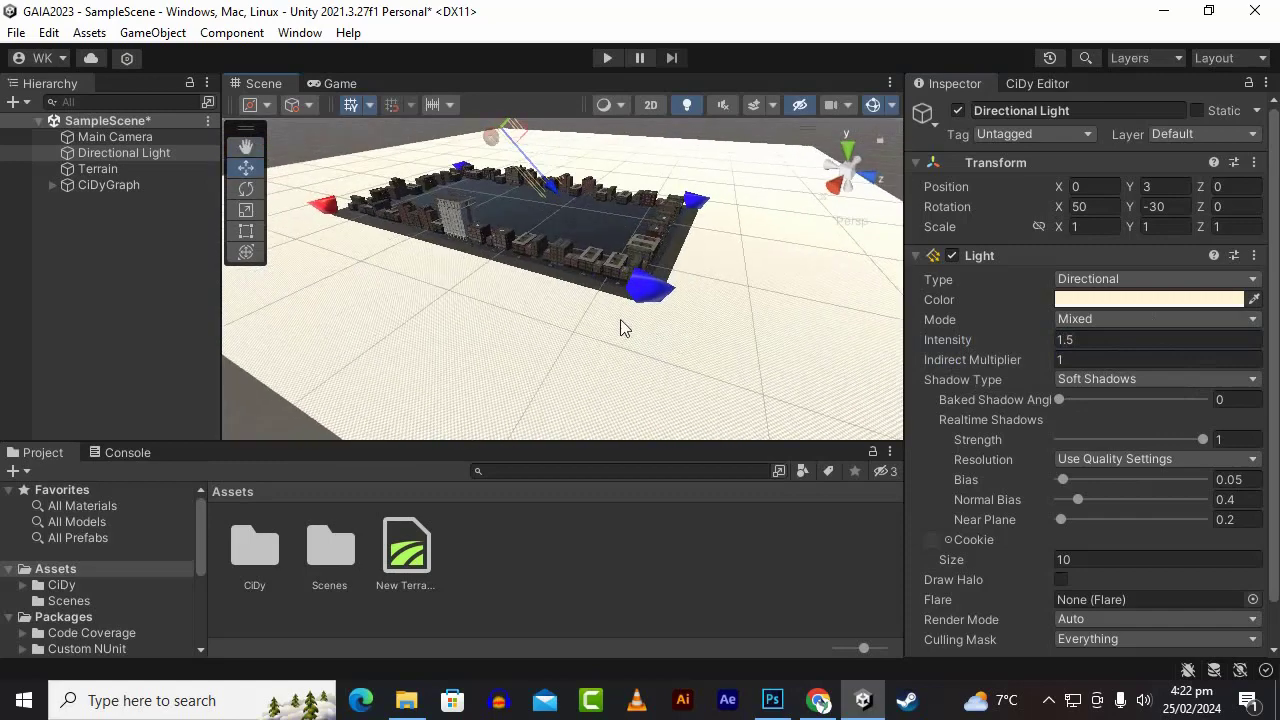
Step: Change the light colour to a greyer white (E7E4D9)
{"action": "left_click", "coordinate": [1105, 301]}
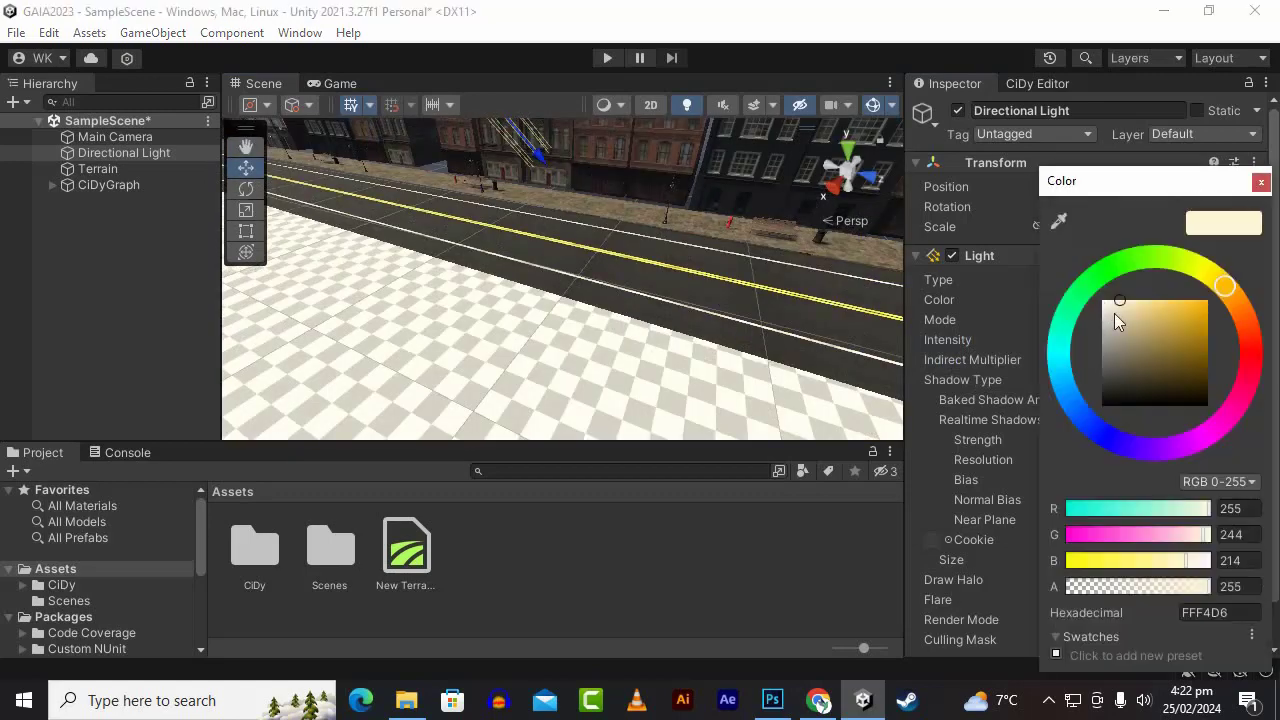
{"action": "left_click_drag", "start_coordinate": [1114, 313], "coordinate": [1109, 310]}
{"action": "left_click", "coordinate": [1261, 182]}
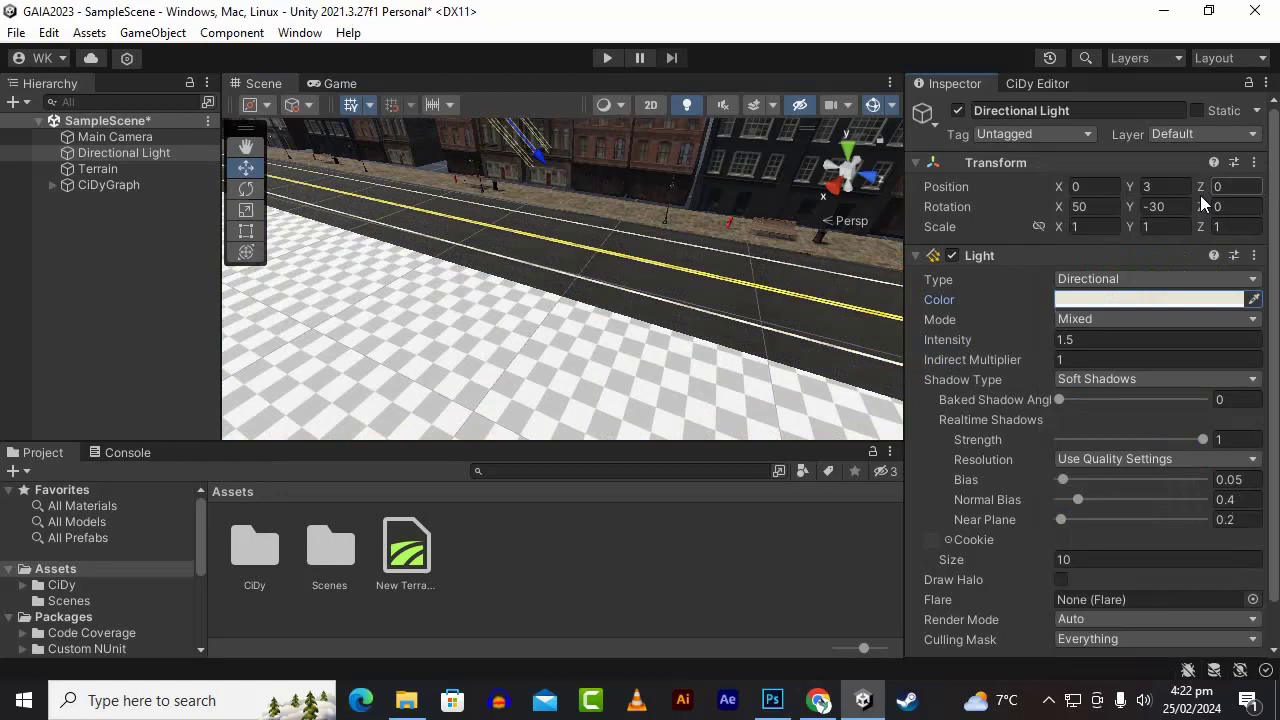
{"action": "left_click_drag", "start_coordinate": [700, 268], "coordinate": [686, 312], "text": "alt"}
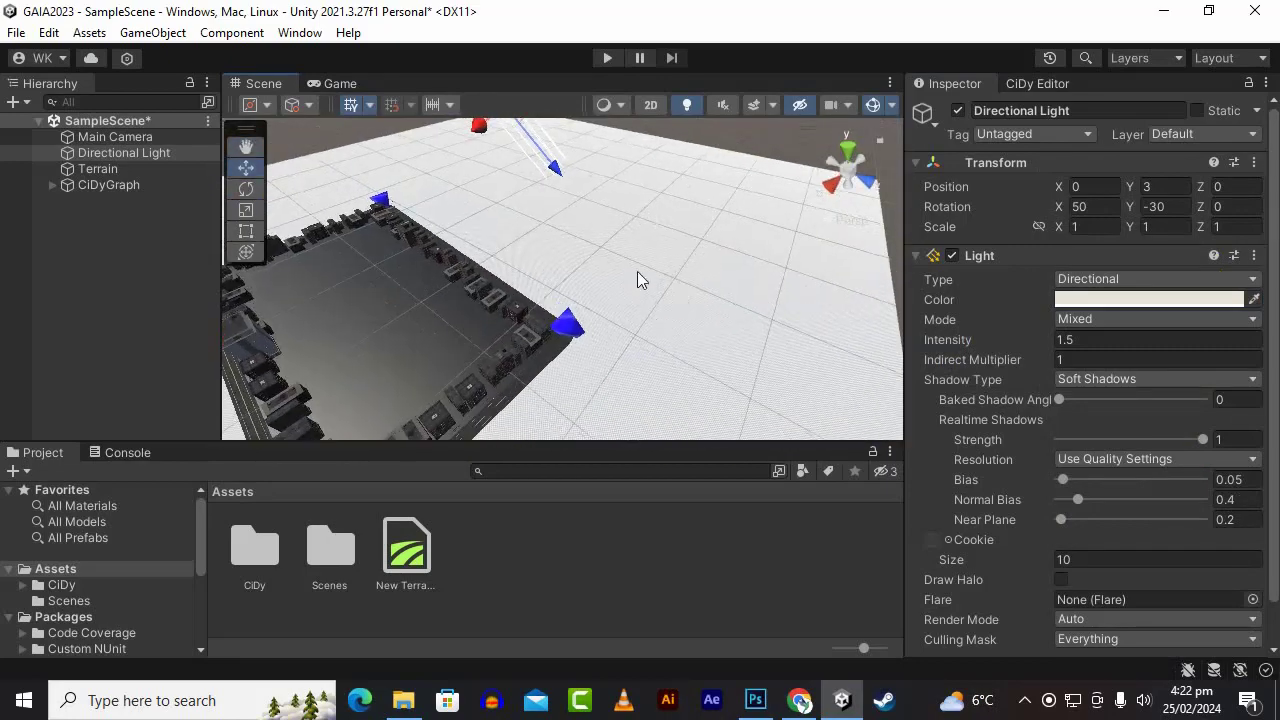
Step: Select the V1 corner node of the first city block
{"action": "mouse_move", "coordinate": [638, 273]}
{"action": "left_mouse_down", "text": "alt"}
{"action": "mouse_move", "coordinate": [671, 329]}
{"action": "mouse_move", "coordinate": [511, 360]}
{"action": "mouse_move", "coordinate": [649, 343]}
{"action": "mouse_move", "coordinate": [636, 270]}
{"action": "left_mouse_up", "text": "alt"}
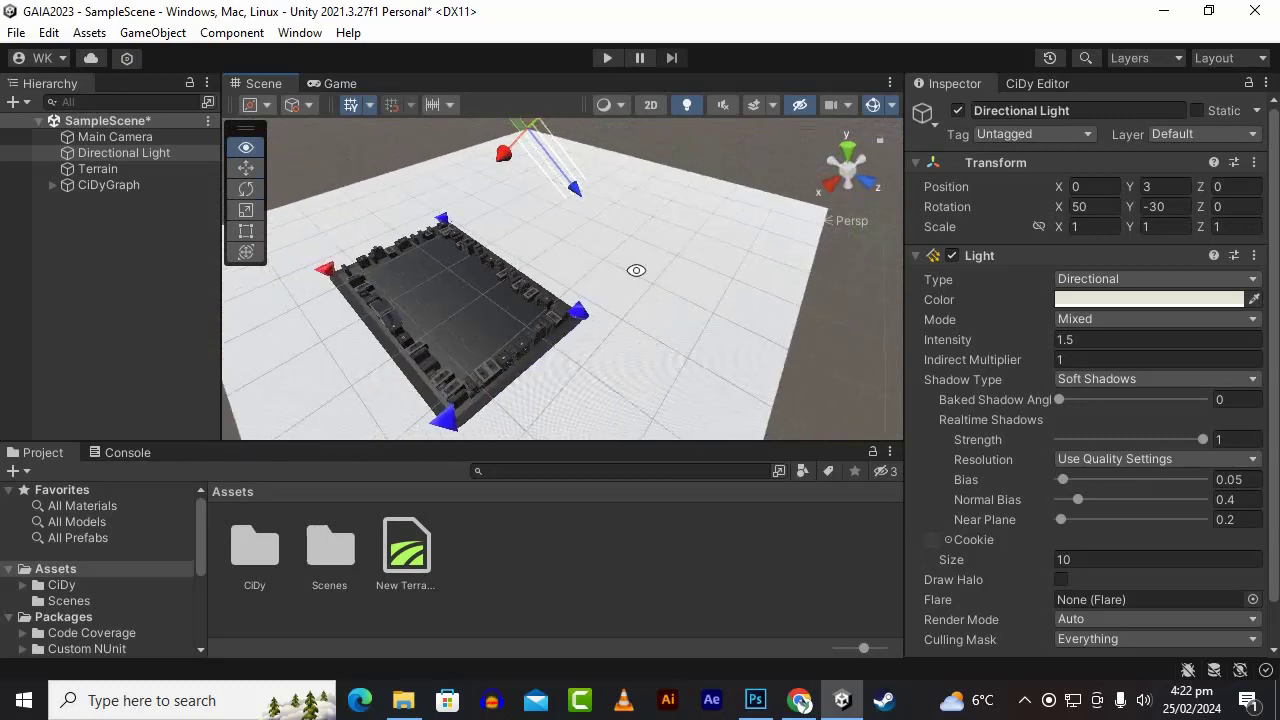
{"action": "left_click", "coordinate": [579, 314]}
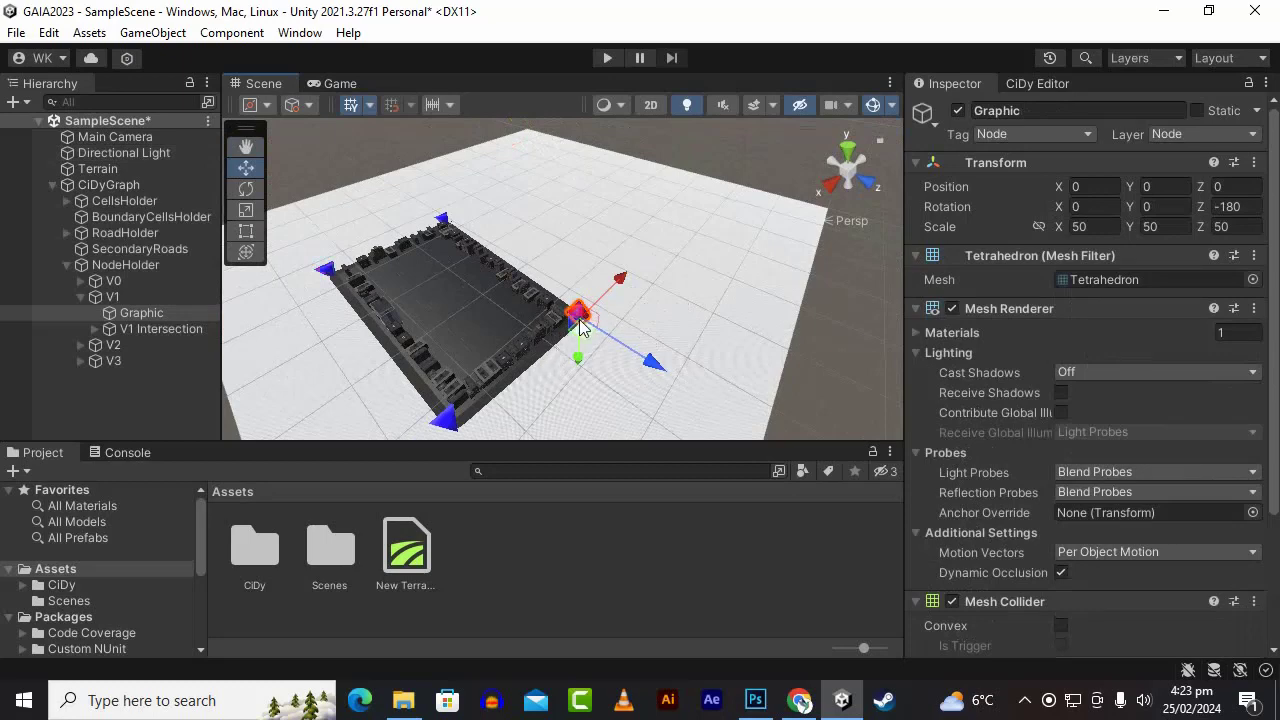
{"action": "scroll", "coordinate": [571, 345], "scroll_direction": "up", "scroll_amount": 5}
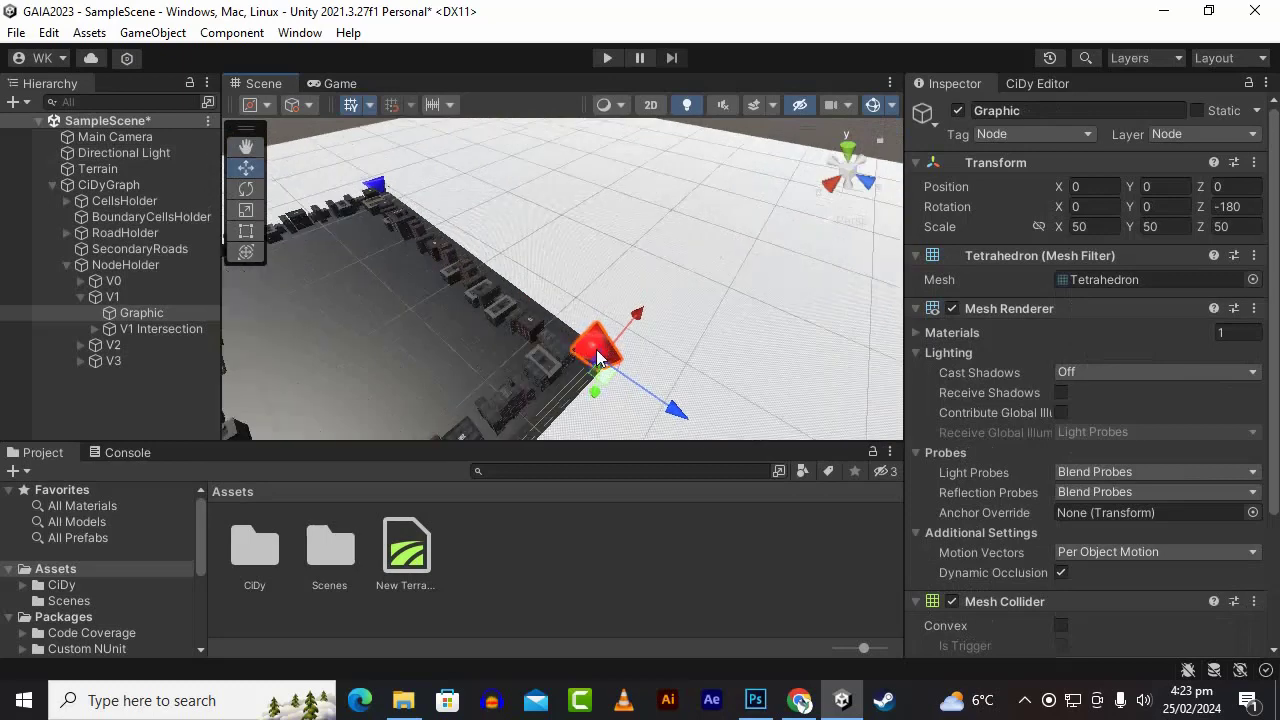
{"action": "scroll", "coordinate": [640, 312], "scroll_direction": "down", "scroll_amount": 5}
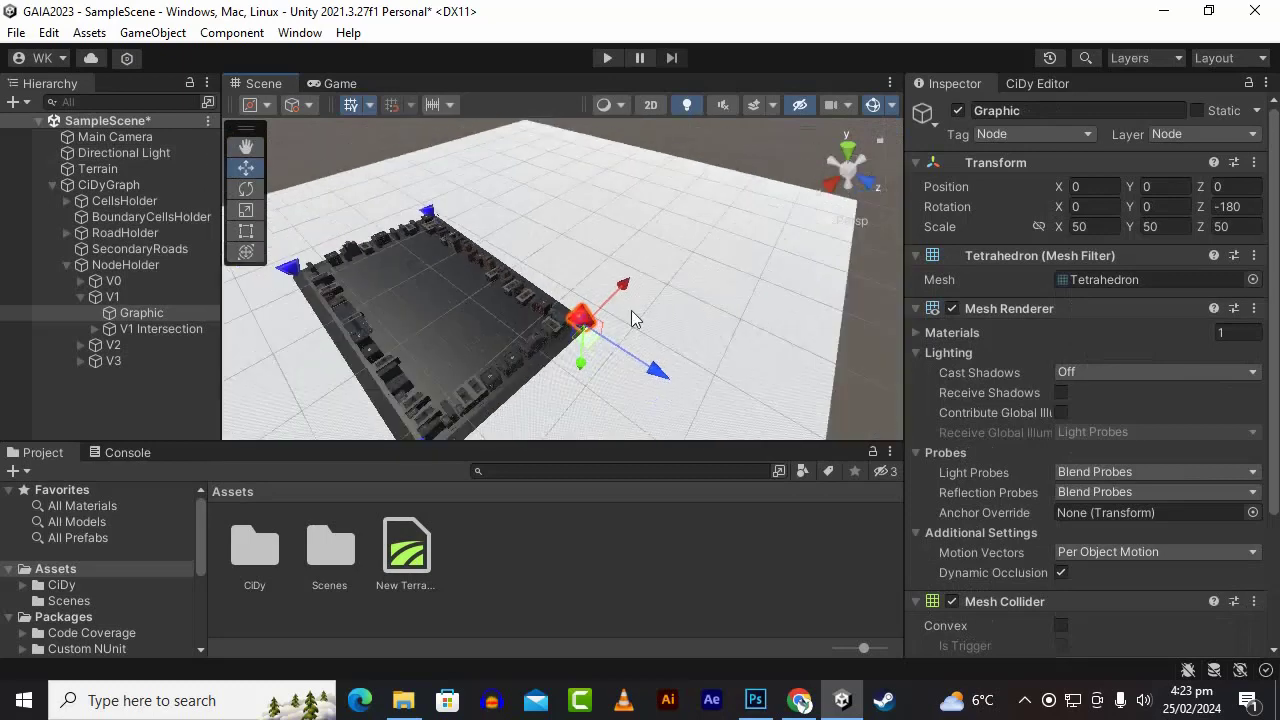
{"action": "scroll", "coordinate": [640, 318], "scroll_direction": "up", "scroll_amount": 5}
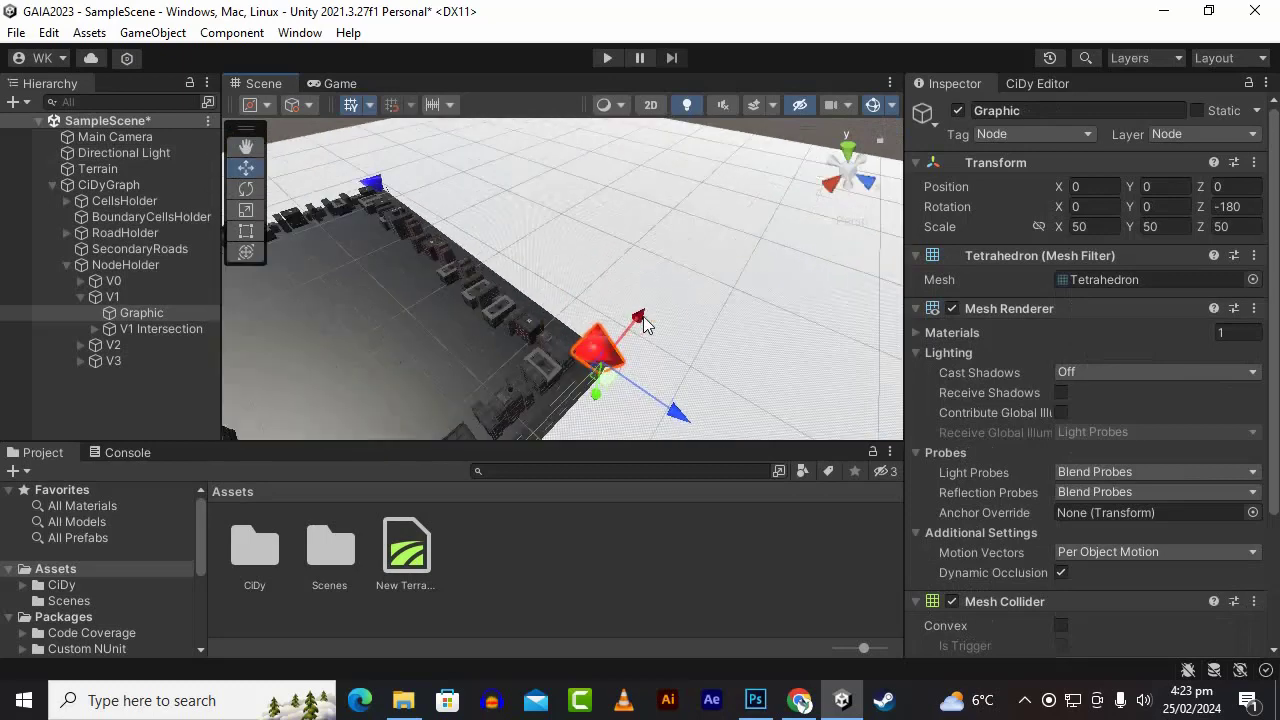
Step: Place nodes V4–V8 off V1 and close the loop back to the start node
{"action": "left_click", "coordinate": [720, 260]}
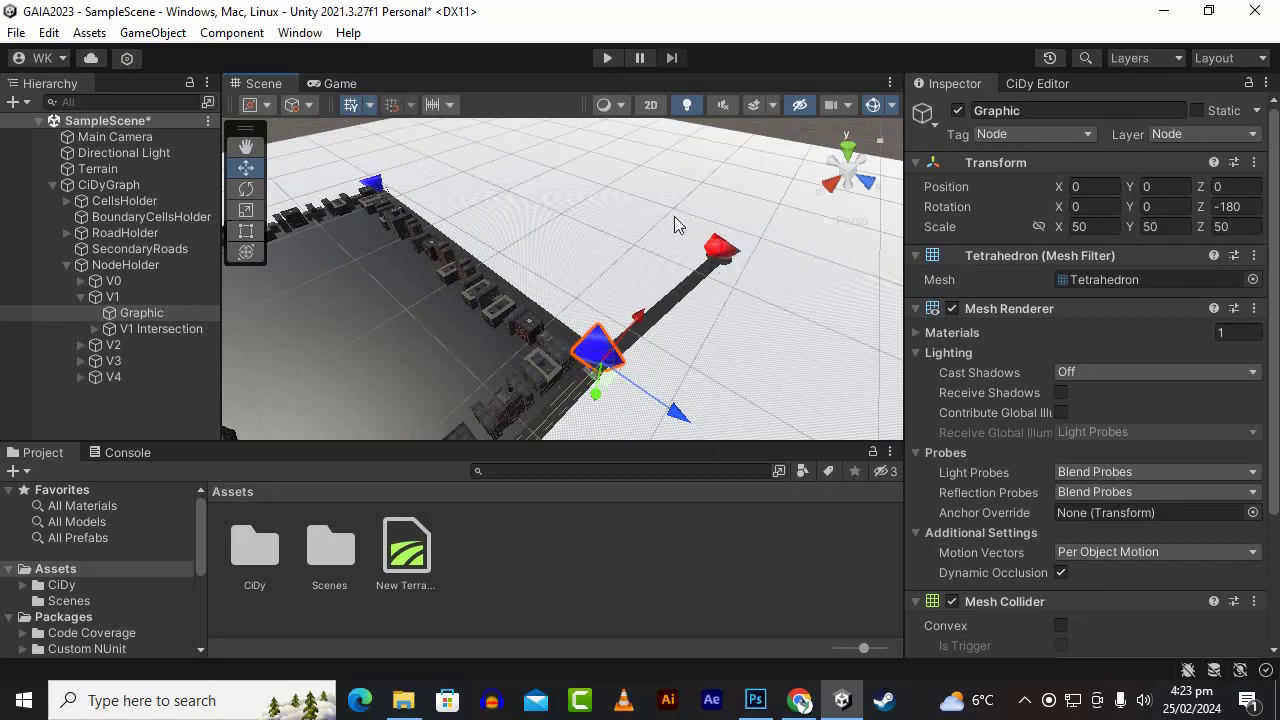
{"action": "left_click", "coordinate": [648, 190]}
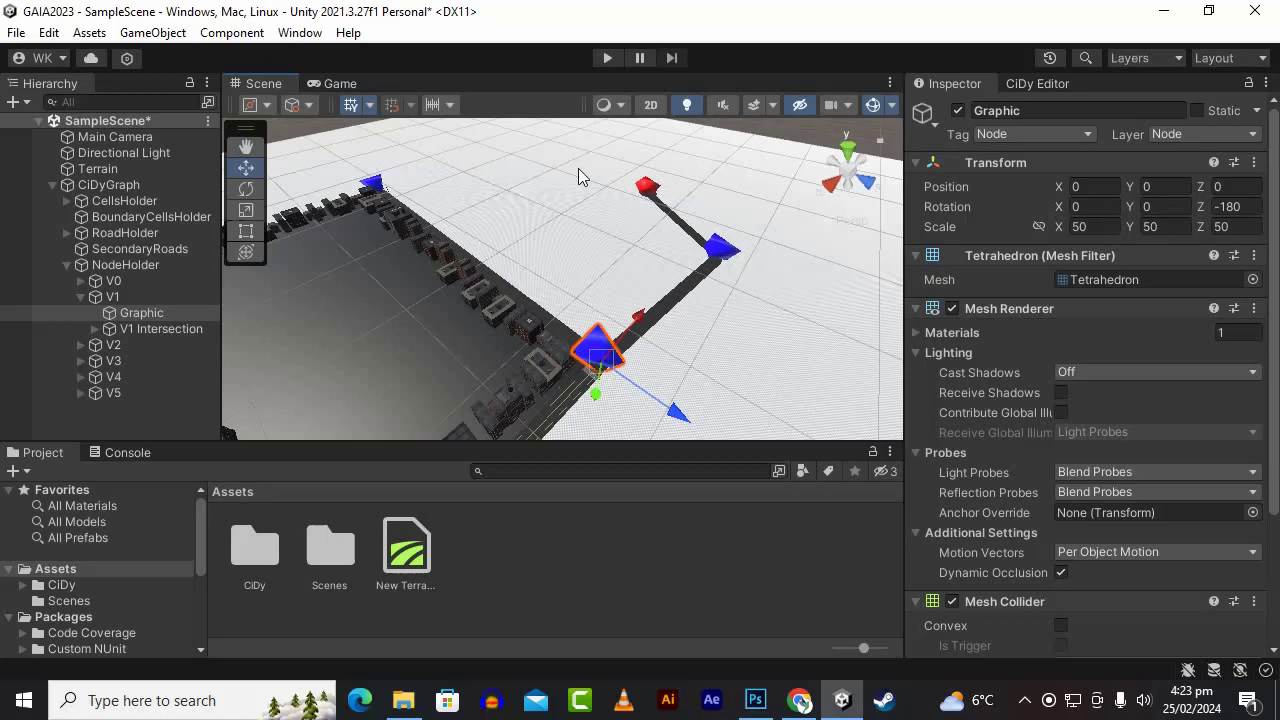
{"action": "left_click", "coordinate": [522, 177]}
{"action": "left_click", "coordinate": [470, 196]}
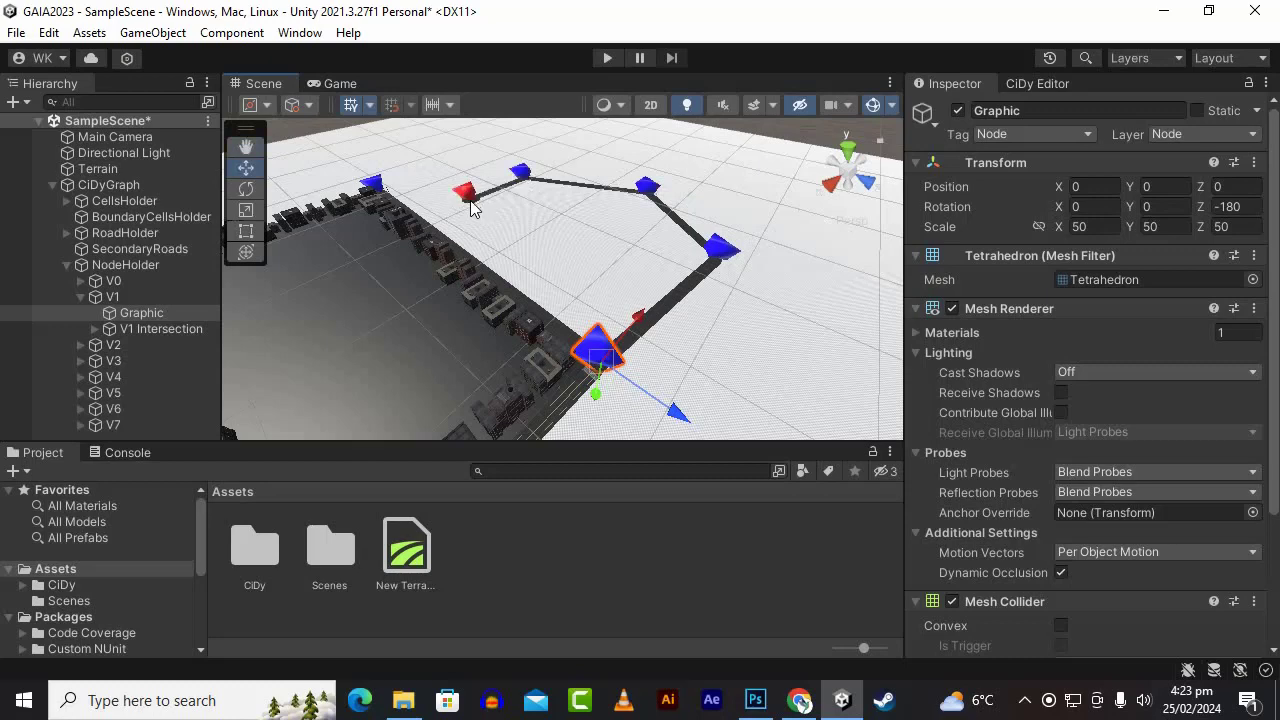
{"action": "left_click", "coordinate": [405, 170]}
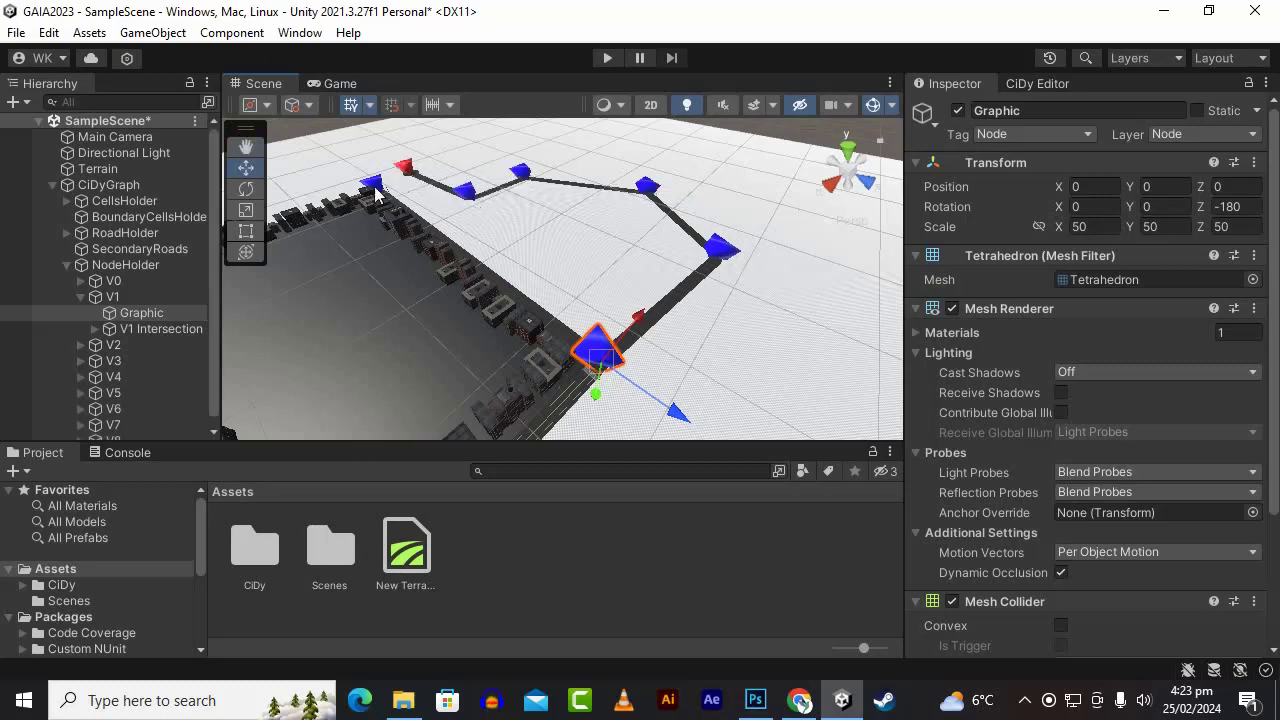
{"action": "left_click", "coordinate": [375, 187]}
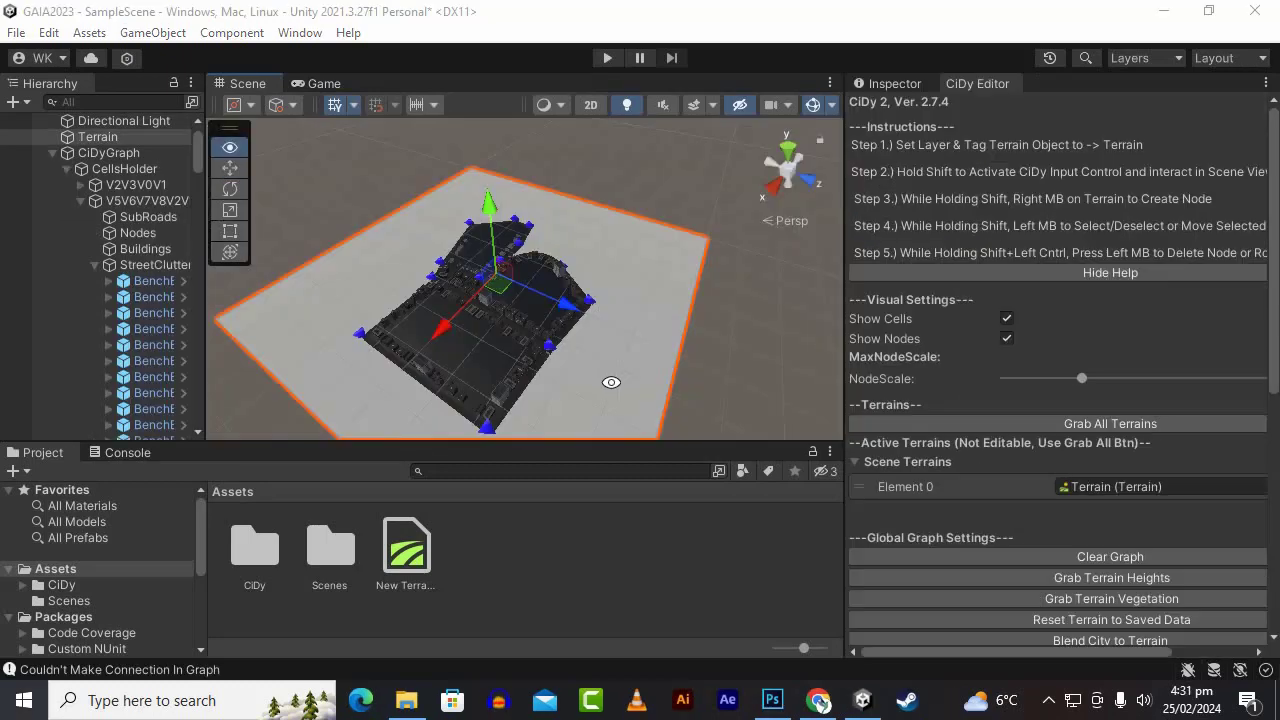
{"action": "left_click_drag", "start_coordinate": [609, 377], "coordinate": [551, 281], "text": "alt"}
{"action": "left_click_drag", "start_coordinate": [625, 368], "coordinate": [546, 340], "text": "alt"}
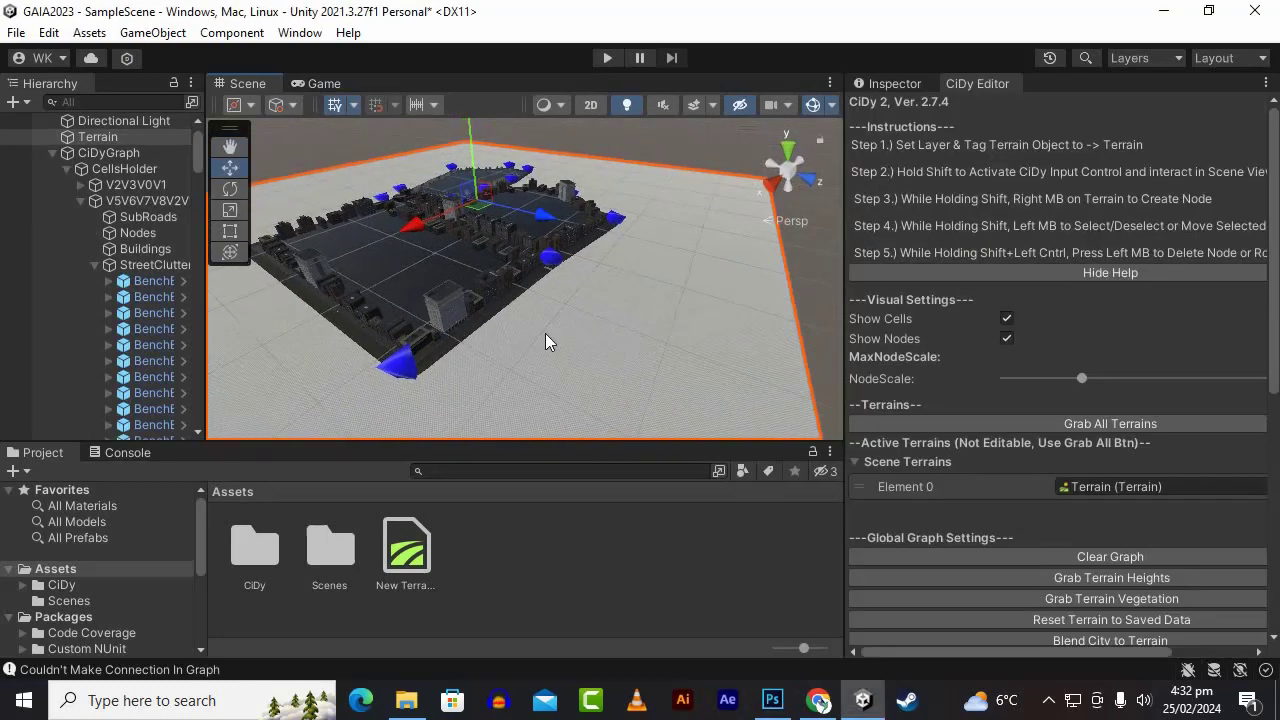
{"action": "left_click_drag", "start_coordinate": [429, 366], "coordinate": [483, 354], "text": "alt"}
{"action": "scroll", "coordinate": [489, 323], "scroll_direction": "up", "scroll_amount": 3}
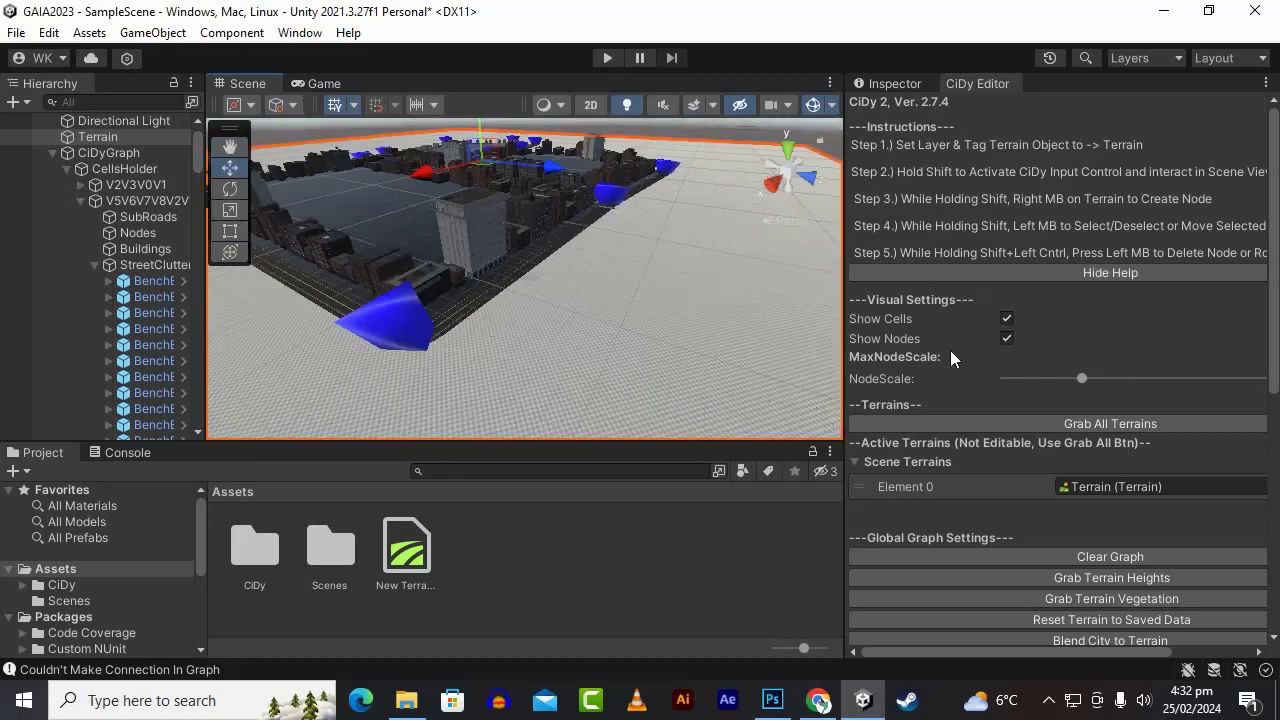
Step: Set the CiDy District Theme to Industrial
{"action": "scroll", "coordinate": [1031, 393], "scroll_direction": "down", "scroll_amount": 10}
{"action": "left_click", "coordinate": [1072, 281]}
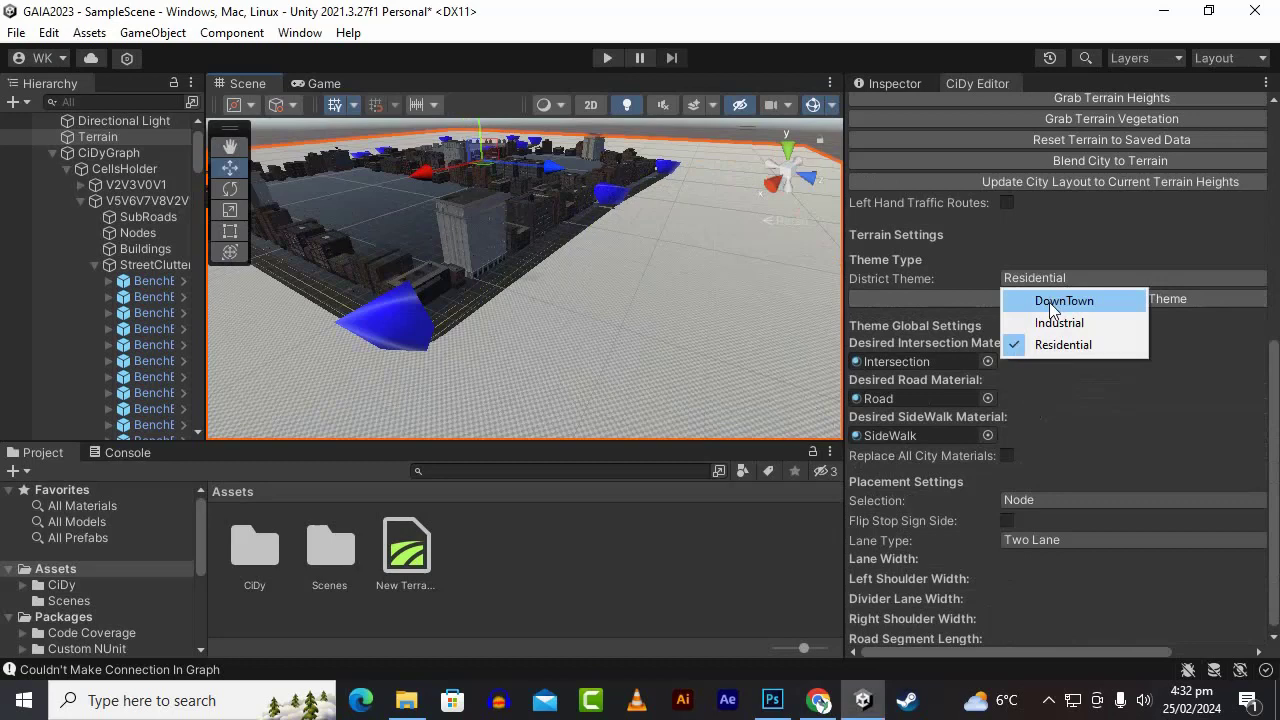
{"action": "left_click", "coordinate": [1066, 326]}
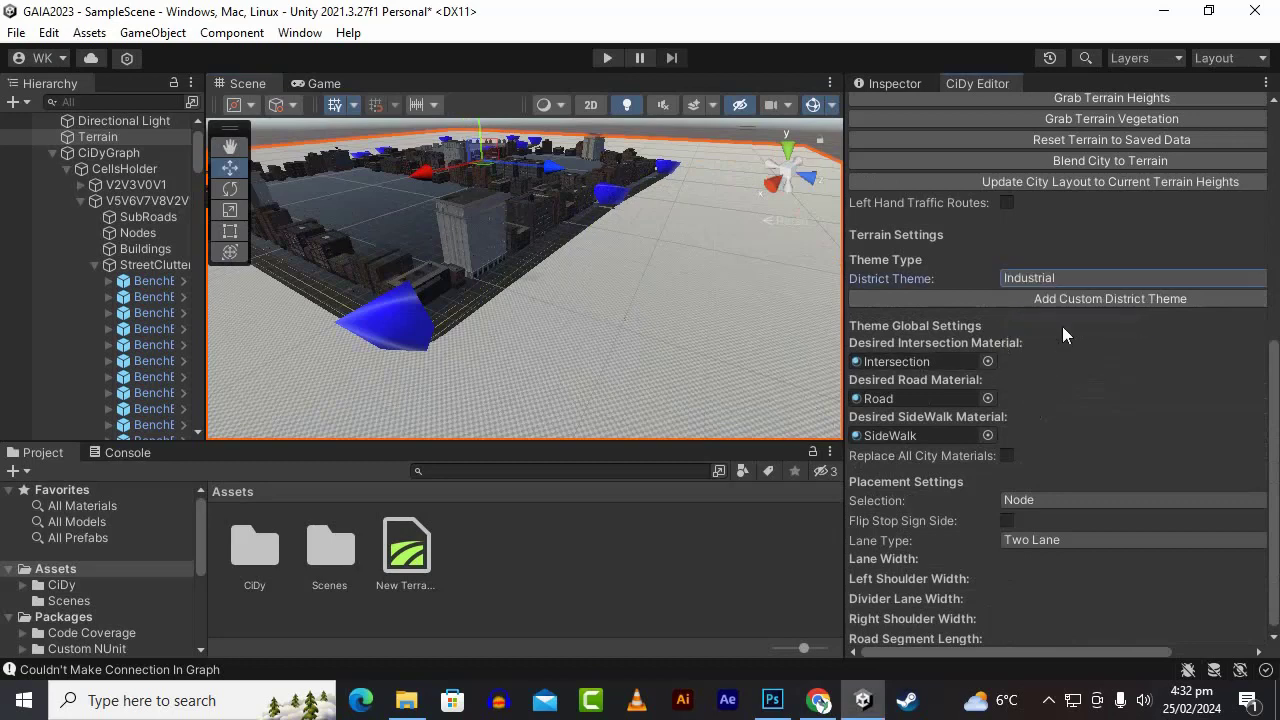
{"action": "scroll", "coordinate": [546, 306], "scroll_direction": "up", "scroll_amount": 3}
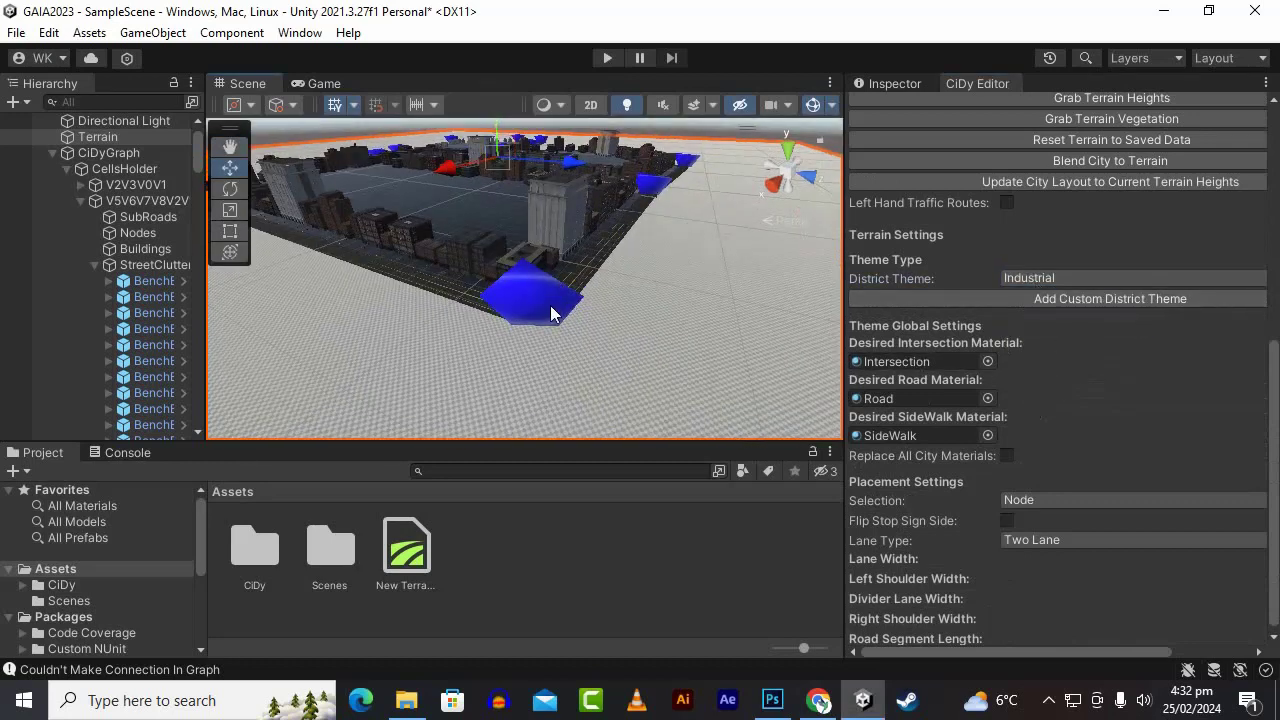
{"action": "scroll", "coordinate": [650, 368], "scroll_direction": "down", "scroll_amount": 4}
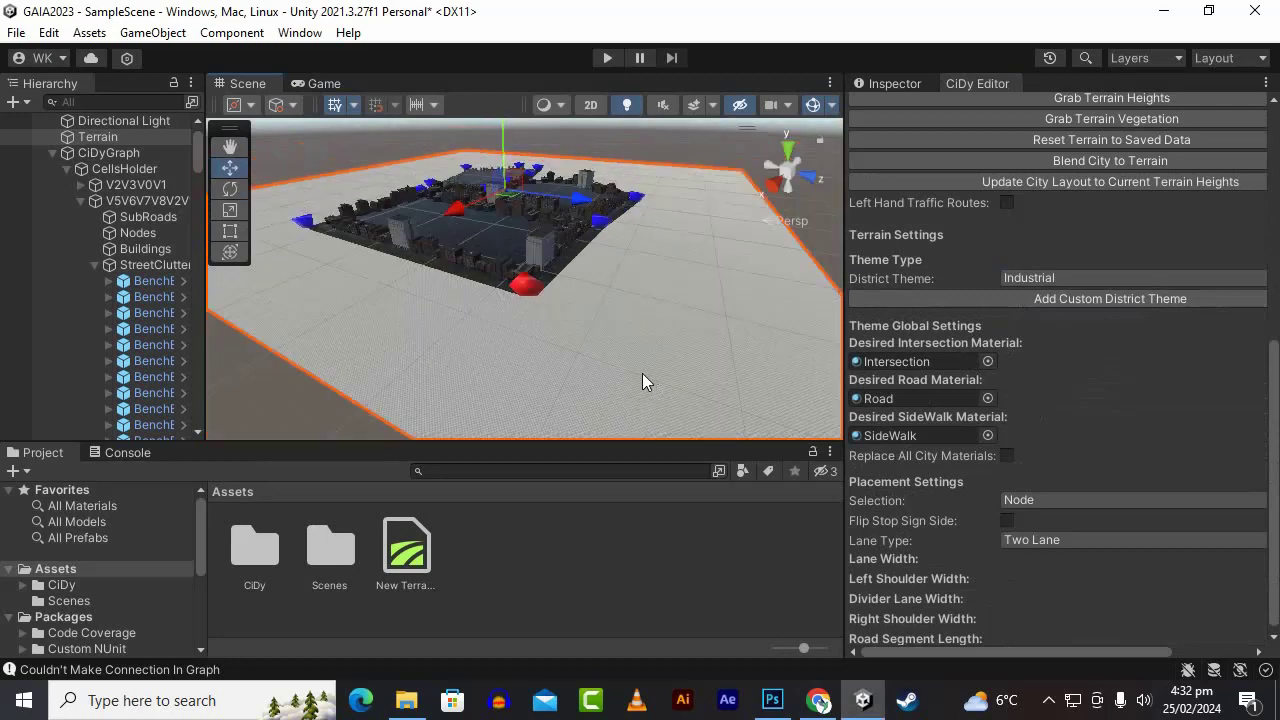
Step: Place a new road node beside the city and connect it, filling an industrial block
{"action": "left_click", "coordinate": [1010, 279]}
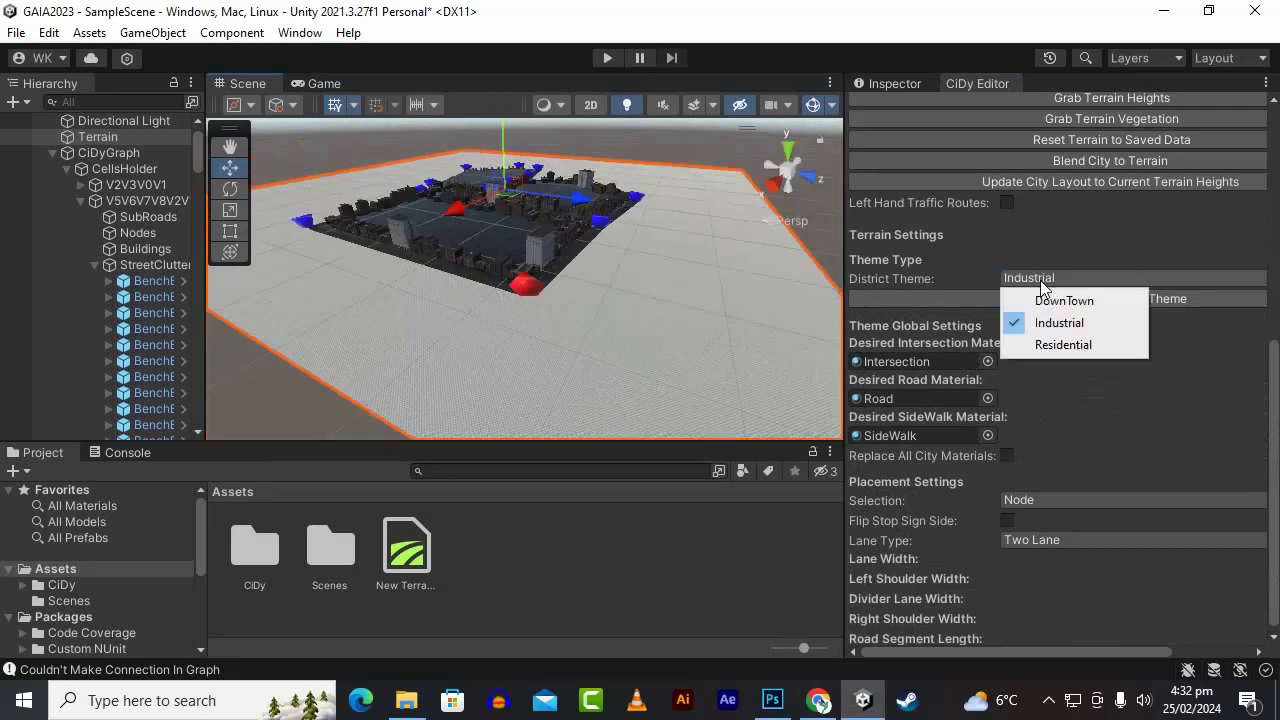
{"action": "left_click", "coordinate": [682, 320], "text": "shift"}
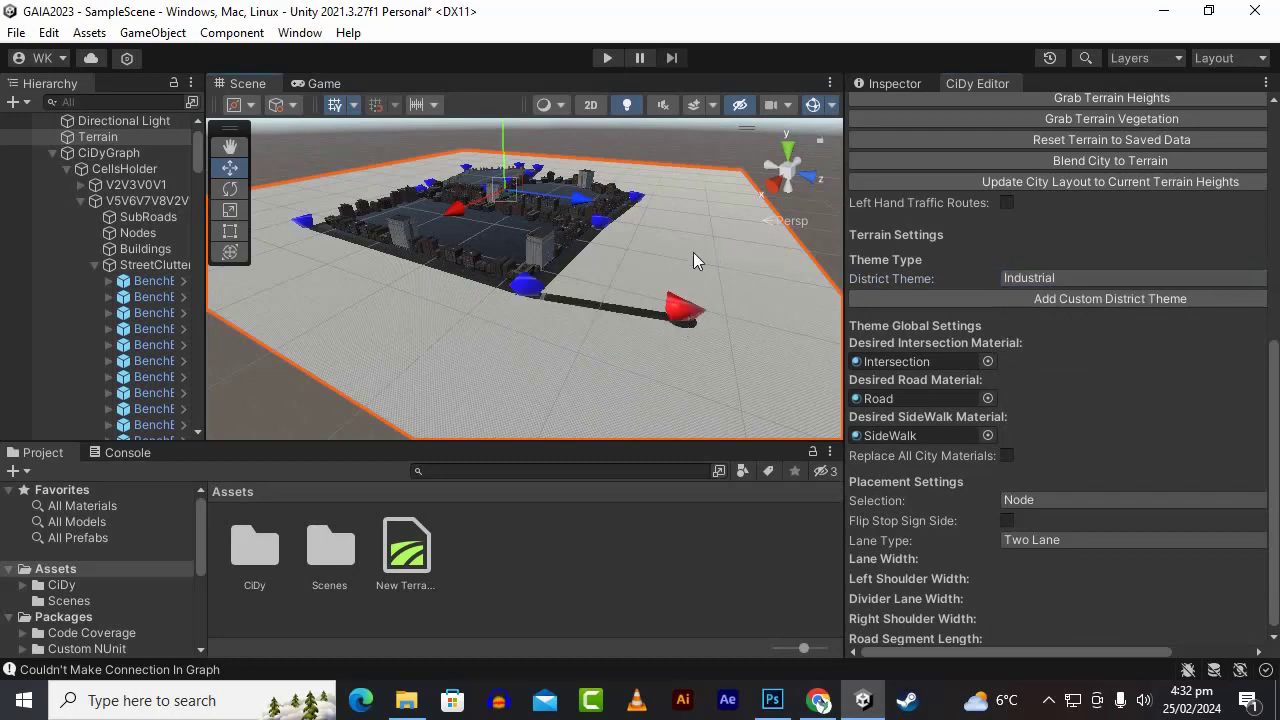
{"action": "left_click_drag", "start_coordinate": [684, 275], "coordinate": [536, 338], "text": "alt"}
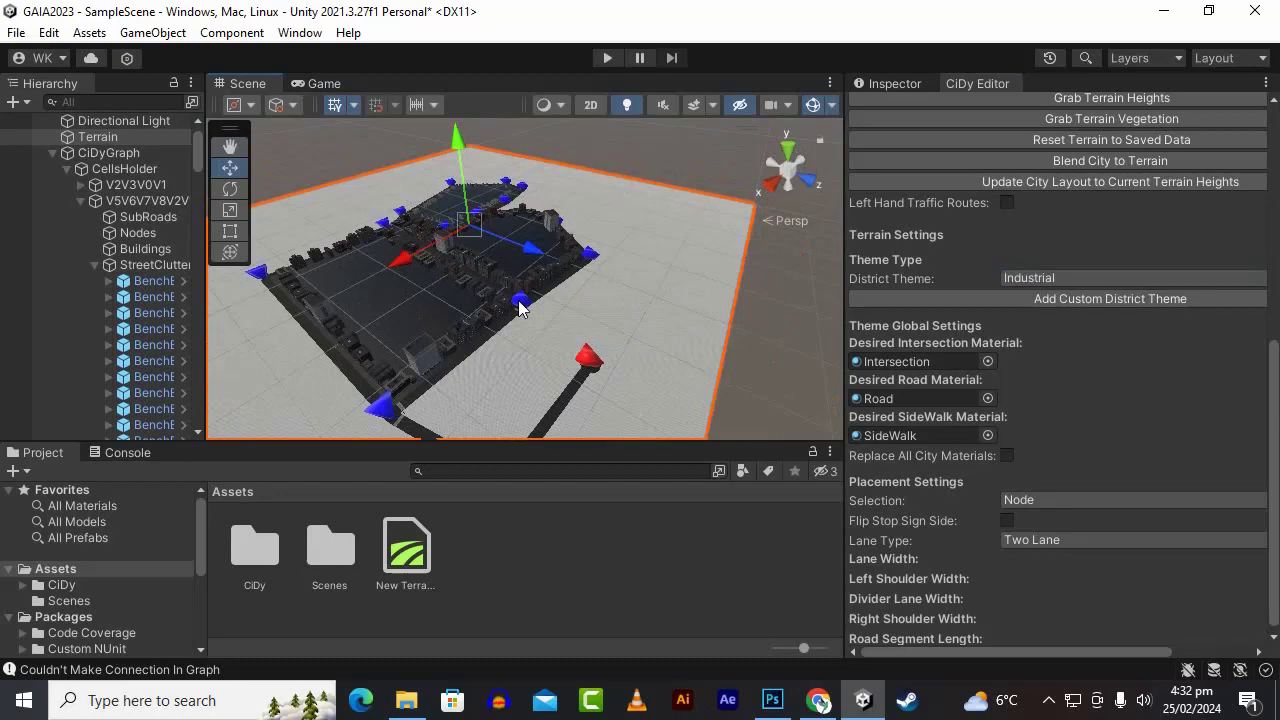
{"action": "left_click", "coordinate": [589, 372], "text": "shift"}
{"action": "scroll", "coordinate": [556, 400], "scroll_direction": "up", "scroll_amount": 3}
{"action": "right_click_drag", "start_coordinate": [553, 399], "coordinate": [567, 337]}
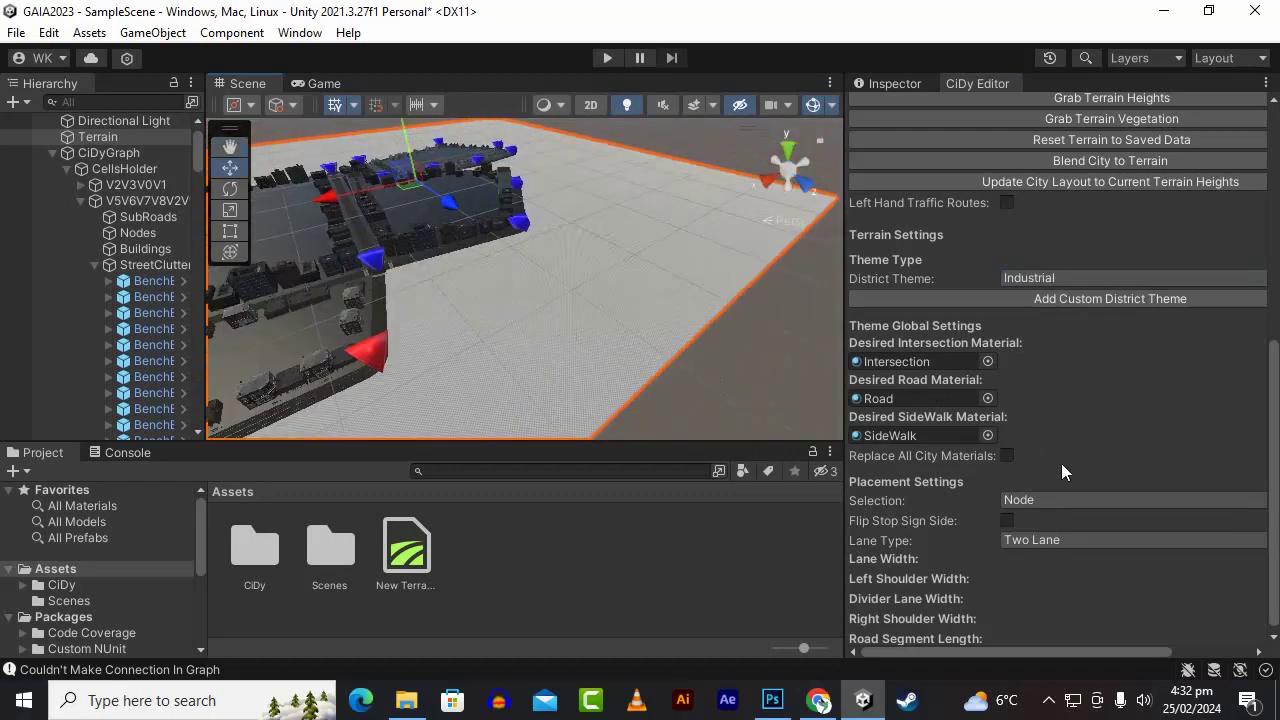
Step: Switch the District Theme to Residential and add two road nodes, creating a residential block
{"action": "left_click", "coordinate": [1100, 280]}
{"action": "left_click", "coordinate": [1040, 343]}
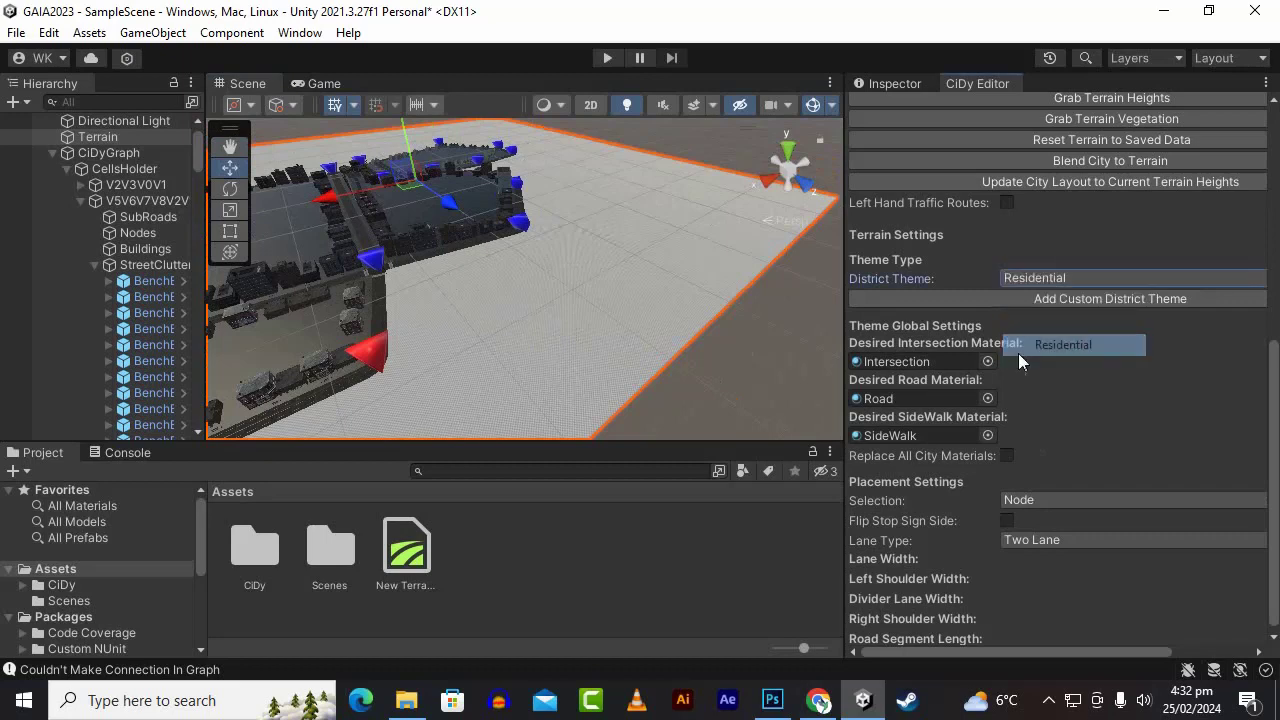
{"action": "left_click", "coordinate": [499, 320], "text": "shift"}
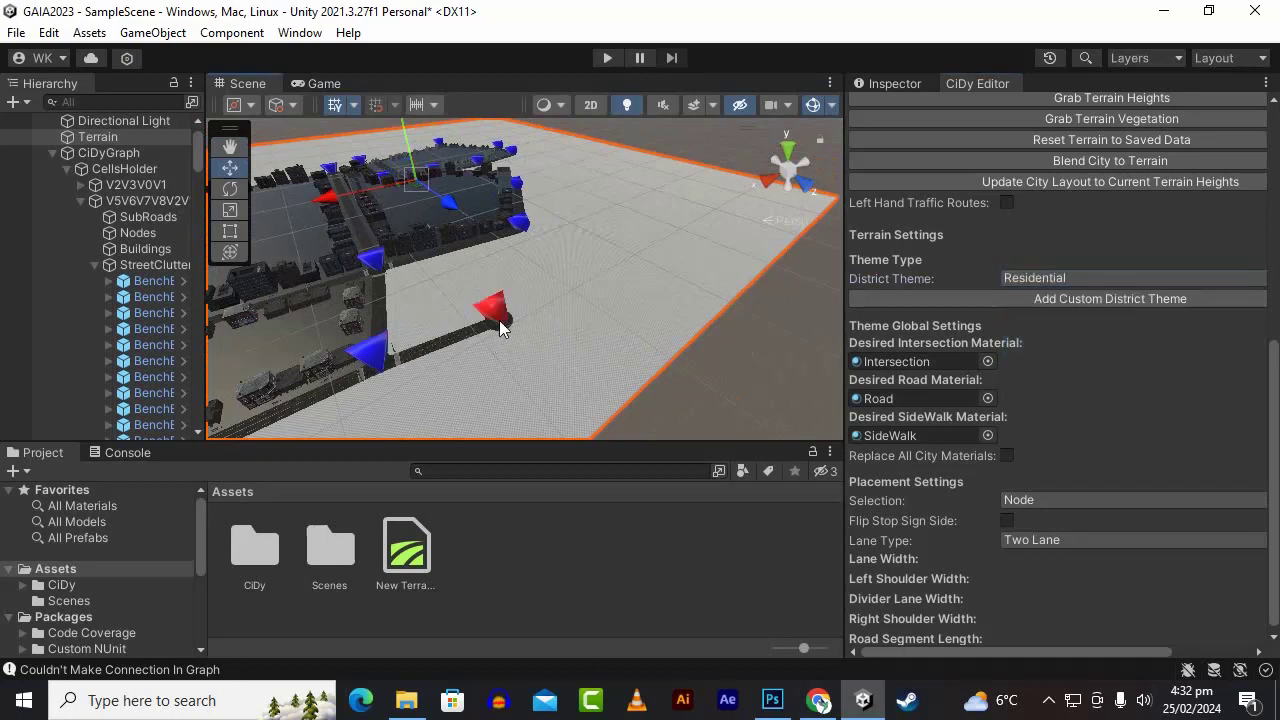
{"action": "left_click", "coordinate": [599, 259], "text": "shift"}
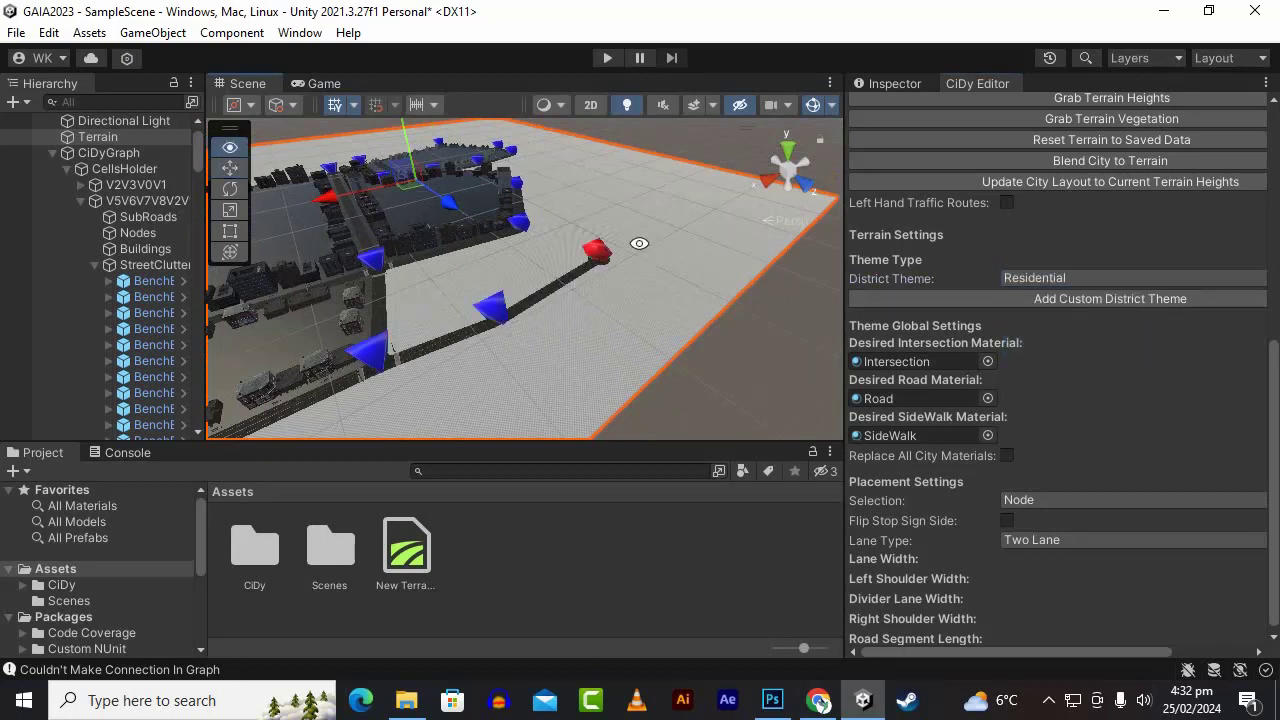
{"action": "left_click_drag", "start_coordinate": [639, 243], "coordinate": [705, 256], "text": "alt"}
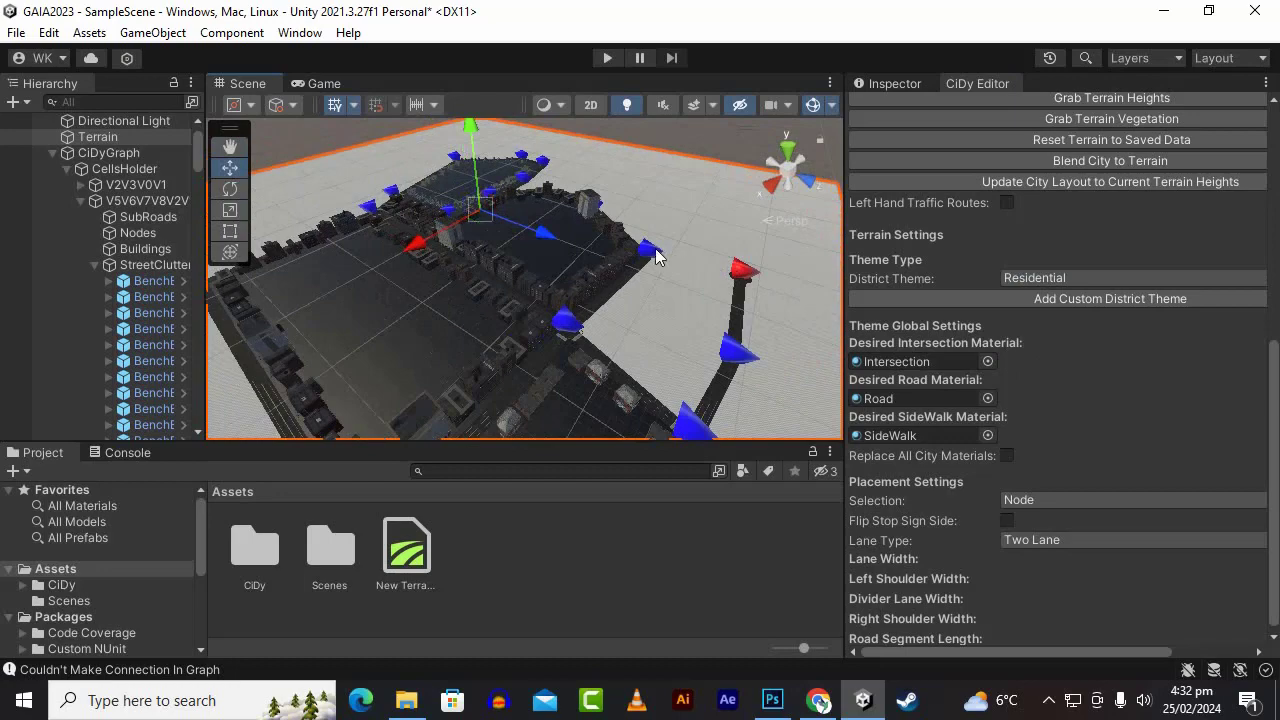
{"action": "scroll", "coordinate": [692, 348], "scroll_direction": "up", "scroll_amount": 5}
{"action": "left_click_drag", "start_coordinate": [692, 348], "coordinate": [548, 249], "text": "alt"}
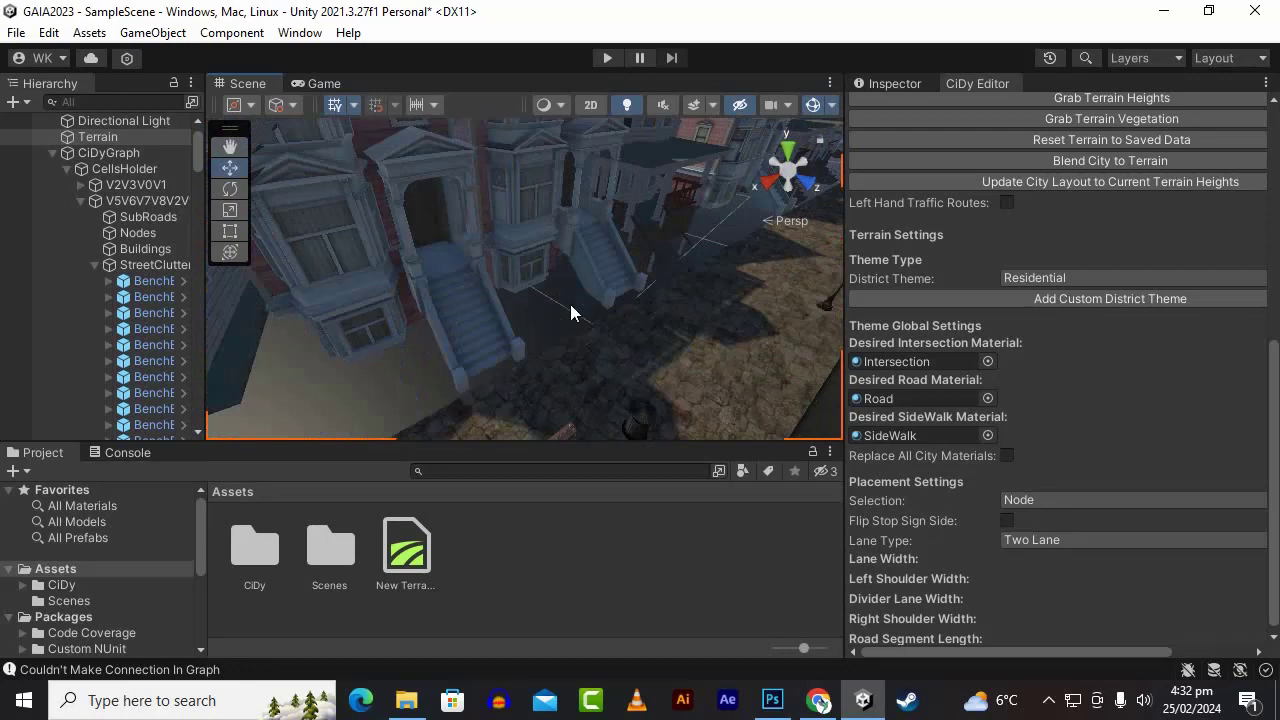
{"action": "scroll", "coordinate": [121, 164], "scroll_direction": "up", "scroll_amount": 2}
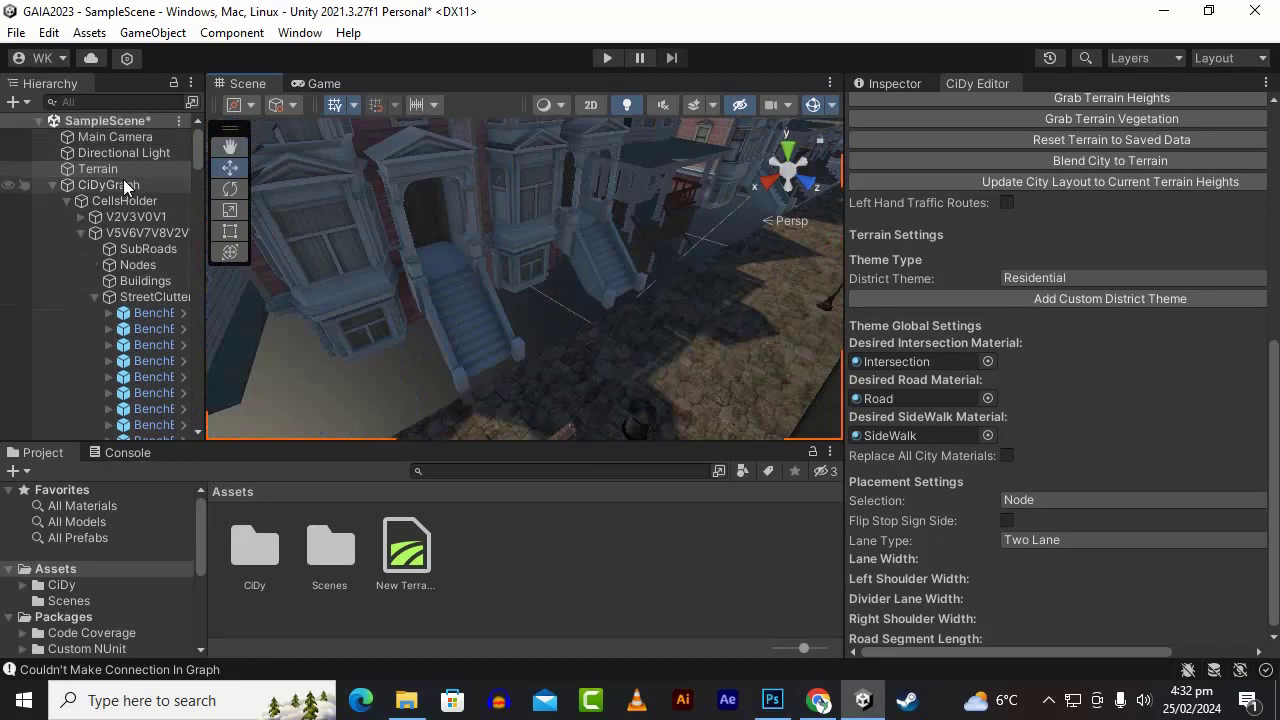
Step: Set the Directional Light's Intensity to 1.5
{"action": "left_click", "coordinate": [139, 153]}
{"action": "left_click", "coordinate": [880, 84]}
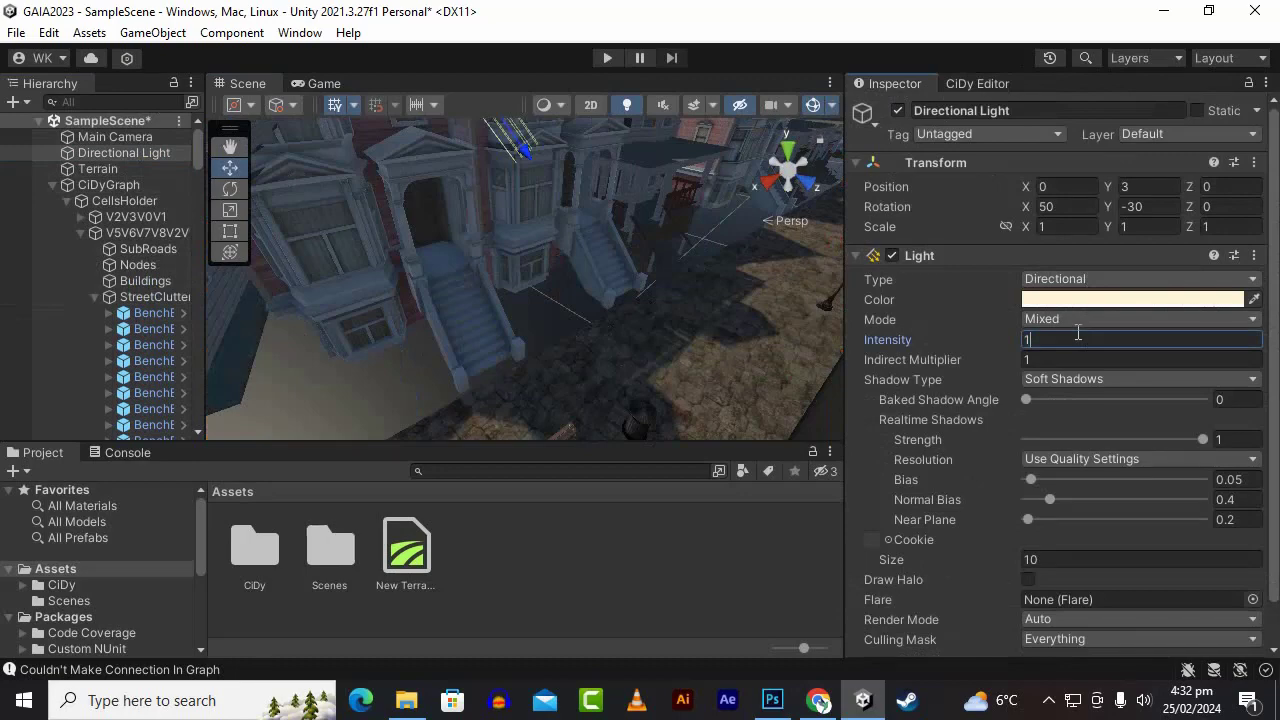
{"action": "type", "text": ".5"}
{"action": "scroll", "coordinate": [640, 407], "scroll_direction": "down", "scroll_amount": 10}
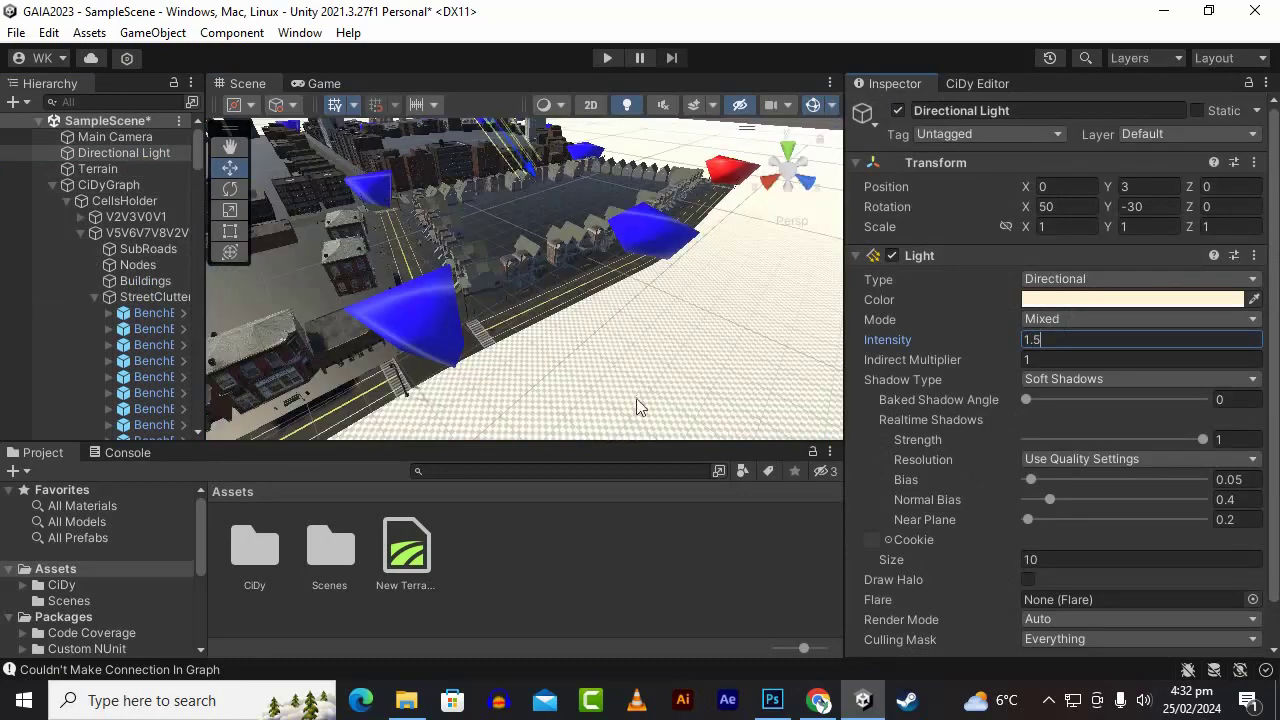
{"action": "right_click_drag", "start_coordinate": [593, 312], "coordinate": [568, 284]}
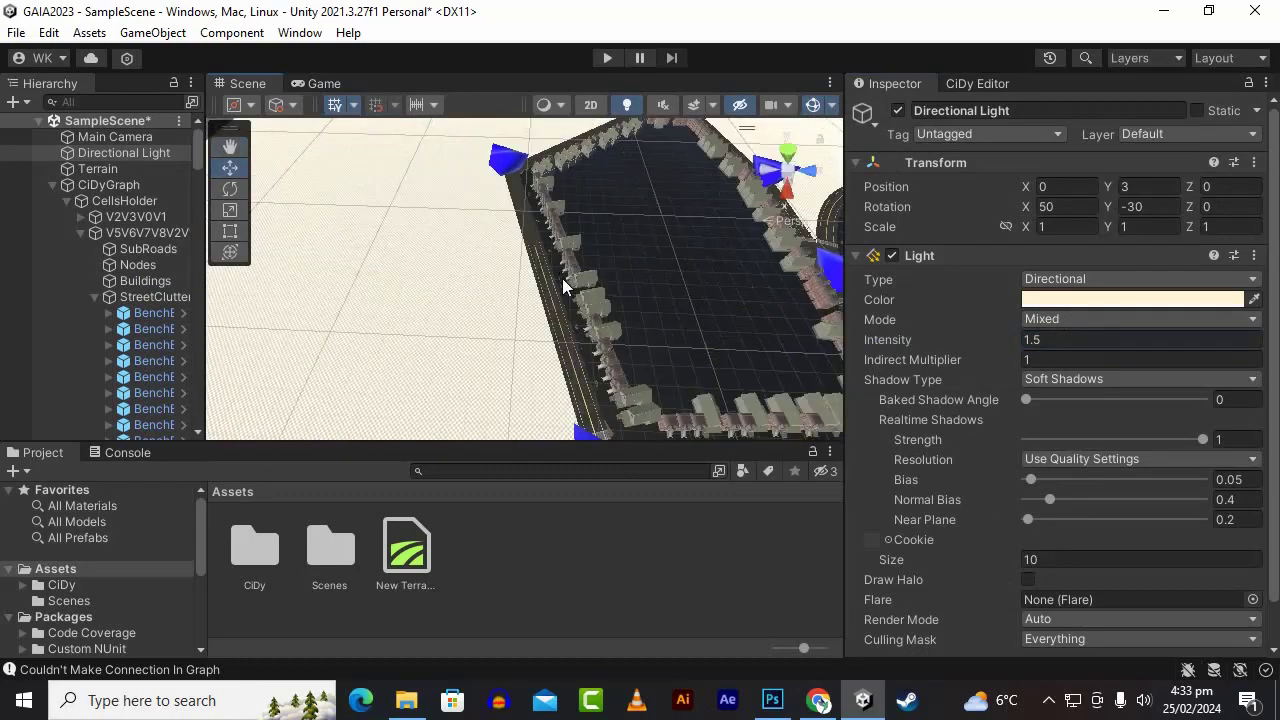
Step: Pull road V8V9's control point out into a curve and regenerate the road
{"action": "left_click", "coordinate": [558, 288]}
{"action": "left_click", "coordinate": [558, 300]}
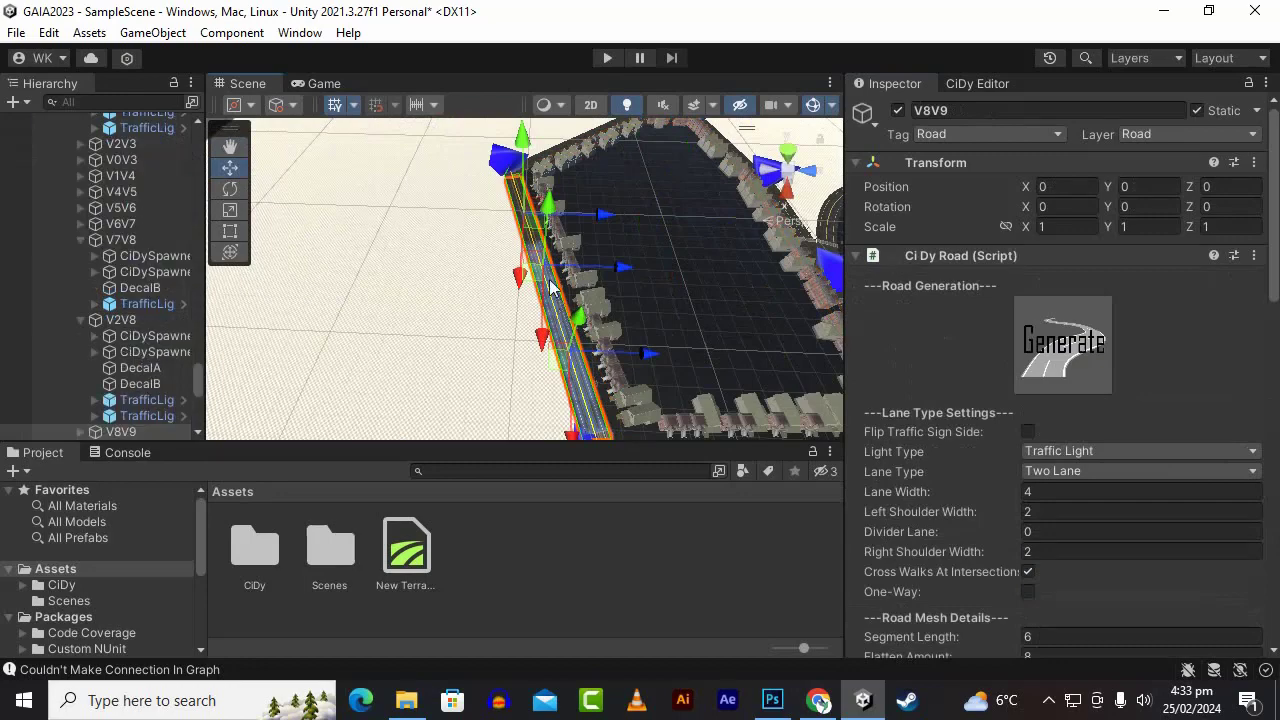
{"action": "key", "text": "f"}
{"action": "right_click_drag", "start_coordinate": [455, 292], "coordinate": [465, 318]}
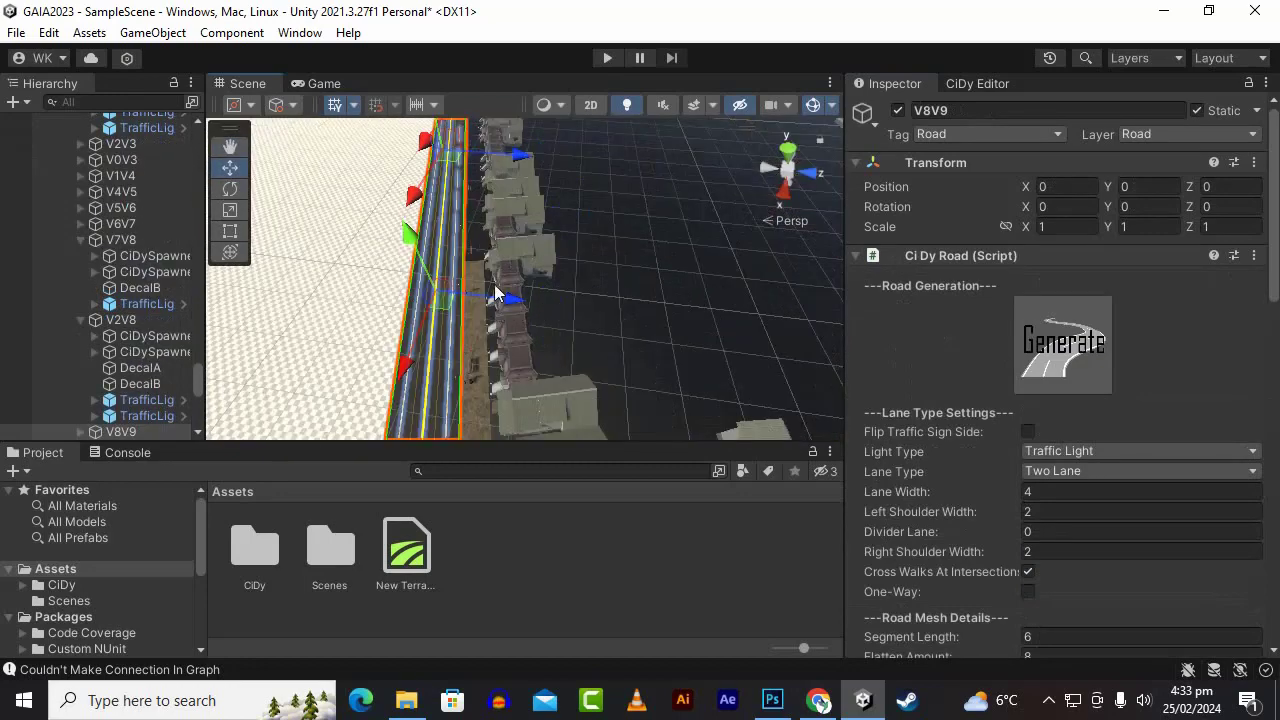
{"action": "key", "text": "alt"}
{"action": "left_click_drag", "start_coordinate": [584, 279], "coordinate": [653, 255], "text": "alt"}
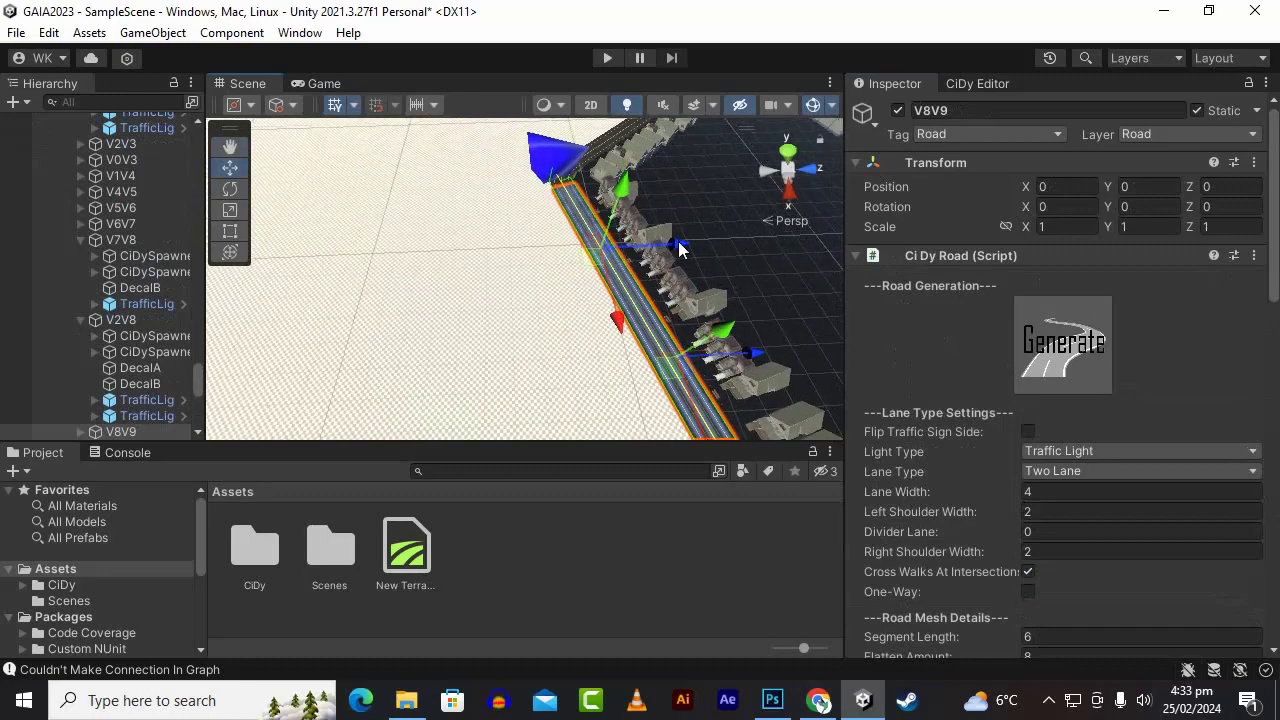
{"action": "scroll", "coordinate": [605, 313], "scroll_direction": "down", "scroll_amount": 2}
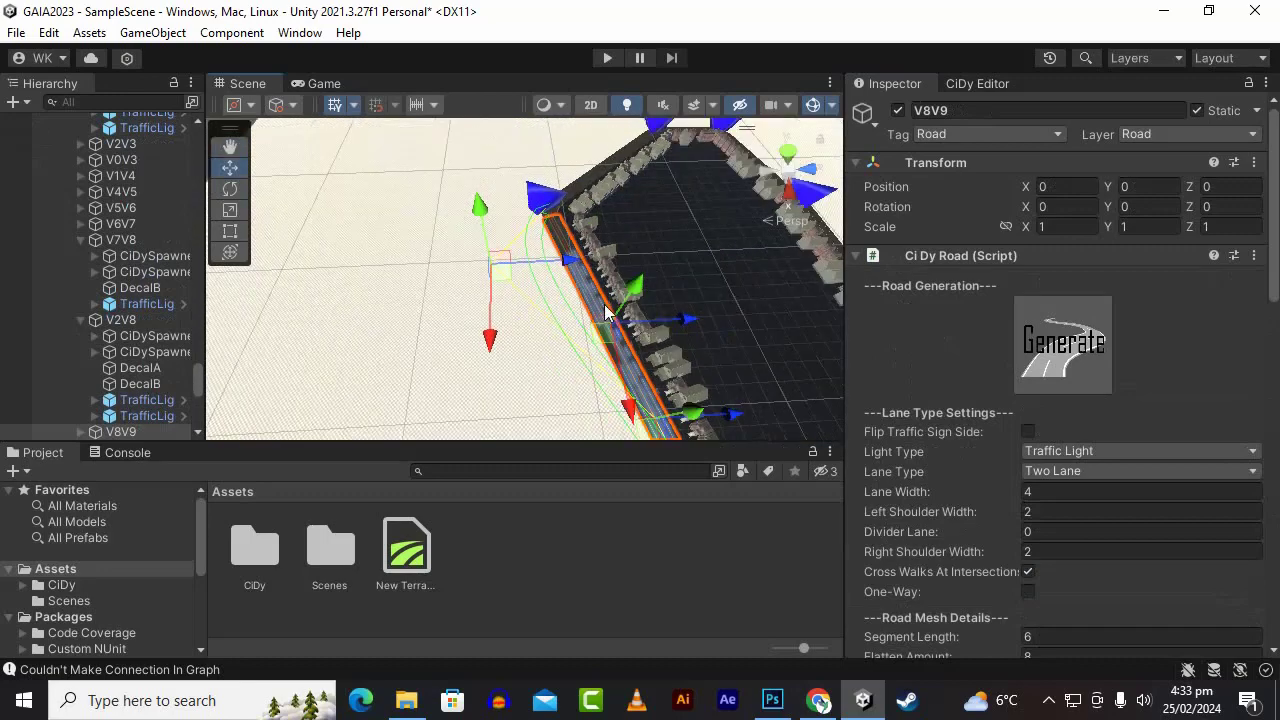
{"action": "scroll", "coordinate": [605, 313], "scroll_direction": "down", "scroll_amount": 3}
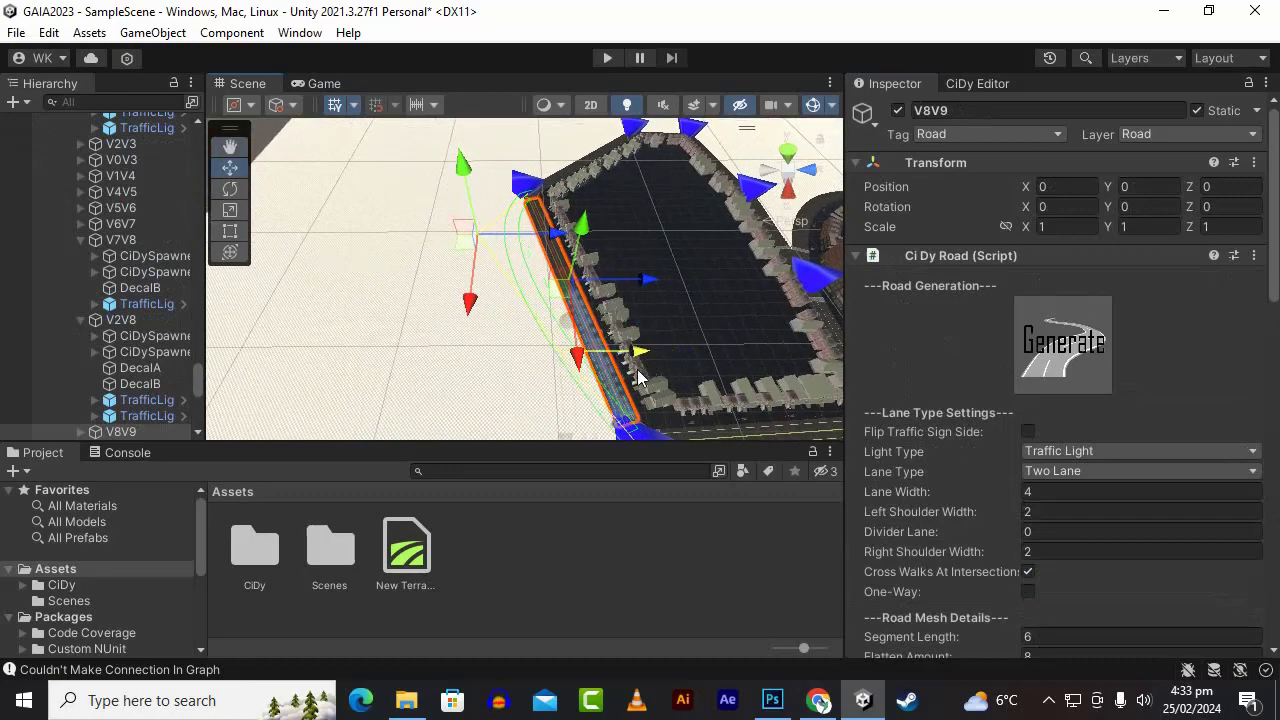
{"action": "left_click_drag", "start_coordinate": [640, 376], "coordinate": [745, 364]}
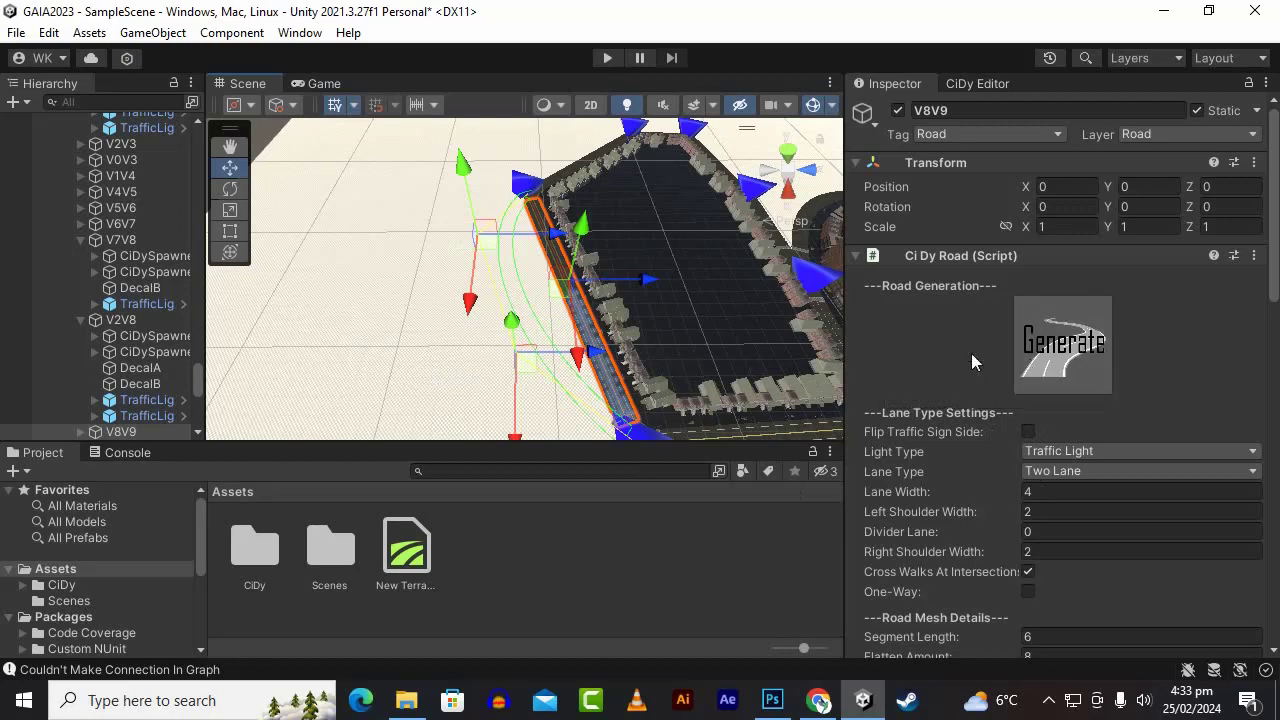
{"action": "left_click", "coordinate": [1057, 366]}
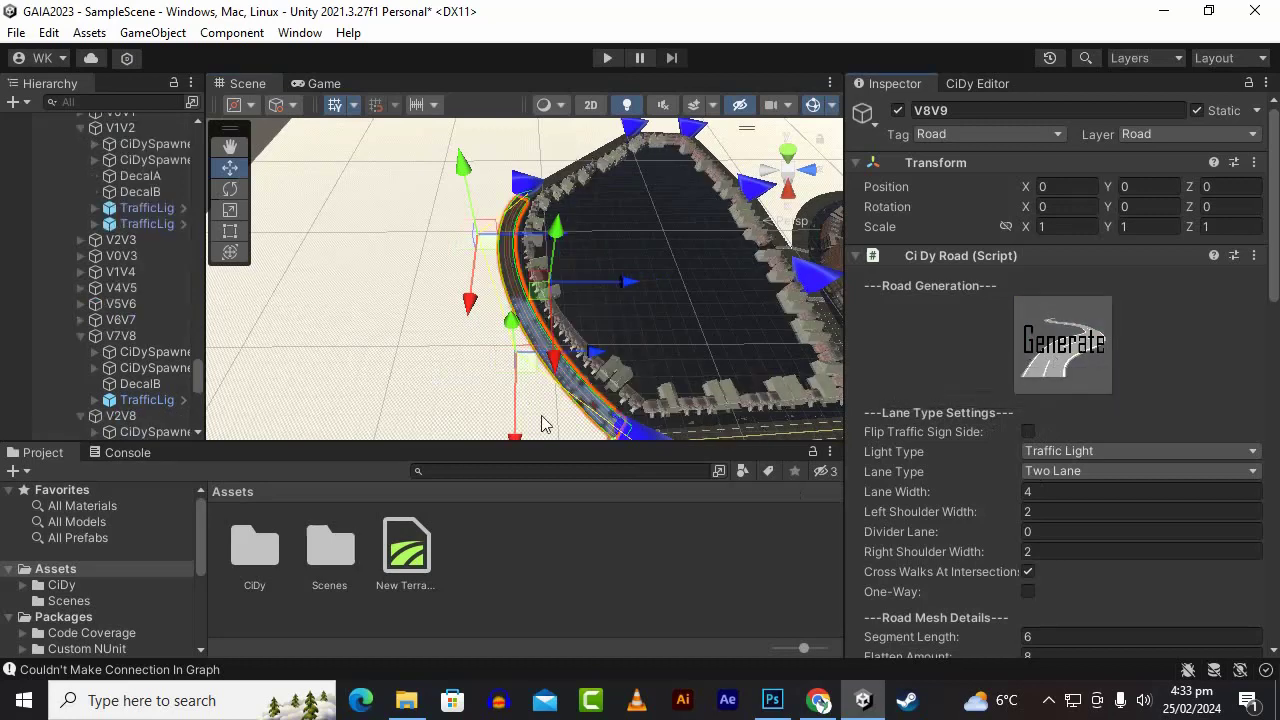
Step: Select road V9V10 and regenerate it
{"action": "right_click_drag", "start_coordinate": [632, 345], "coordinate": [576, 266]}
{"action": "left_click", "coordinate": [545, 252]}
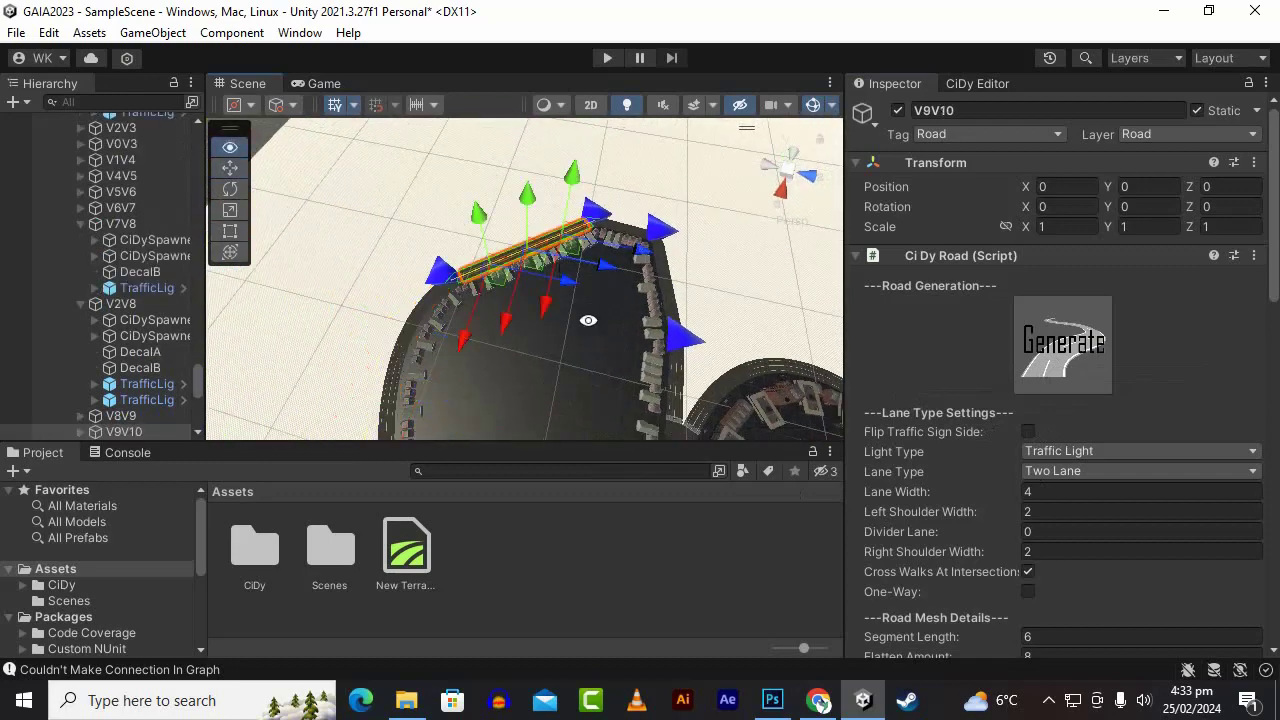
{"action": "right_click_drag", "start_coordinate": [586, 317], "coordinate": [703, 340]}
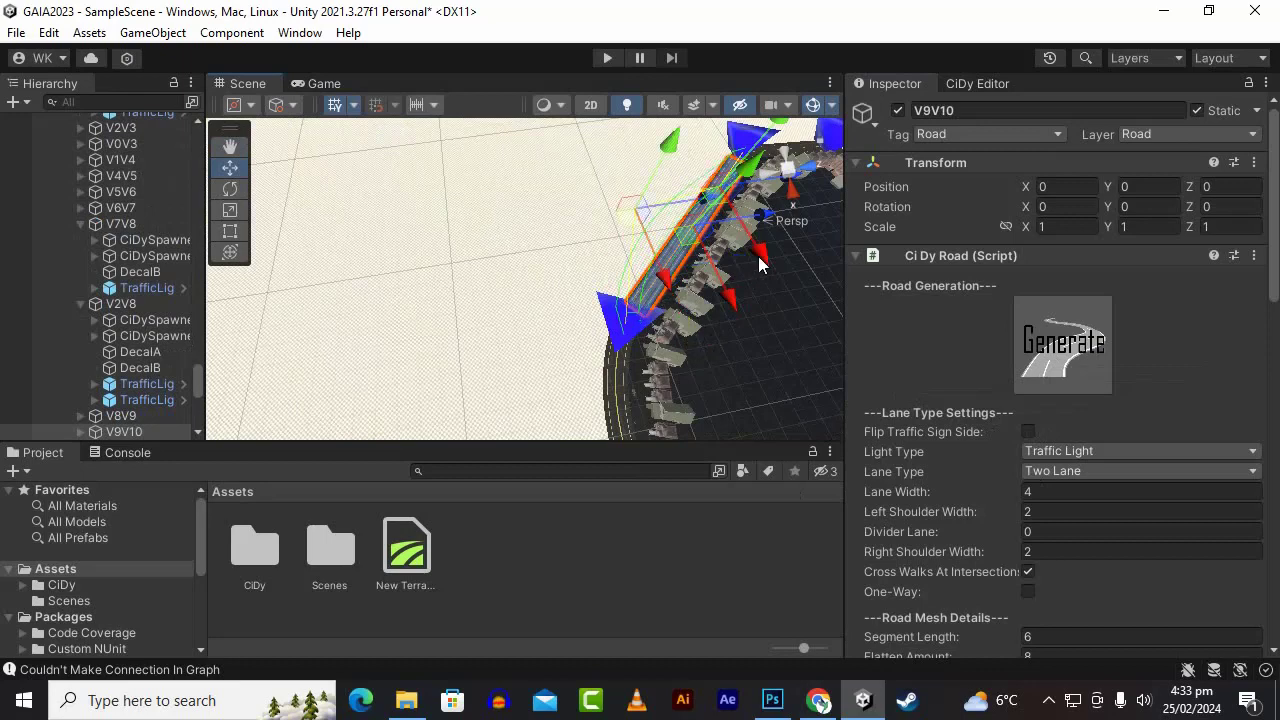
{"action": "left_click", "coordinate": [1068, 350]}
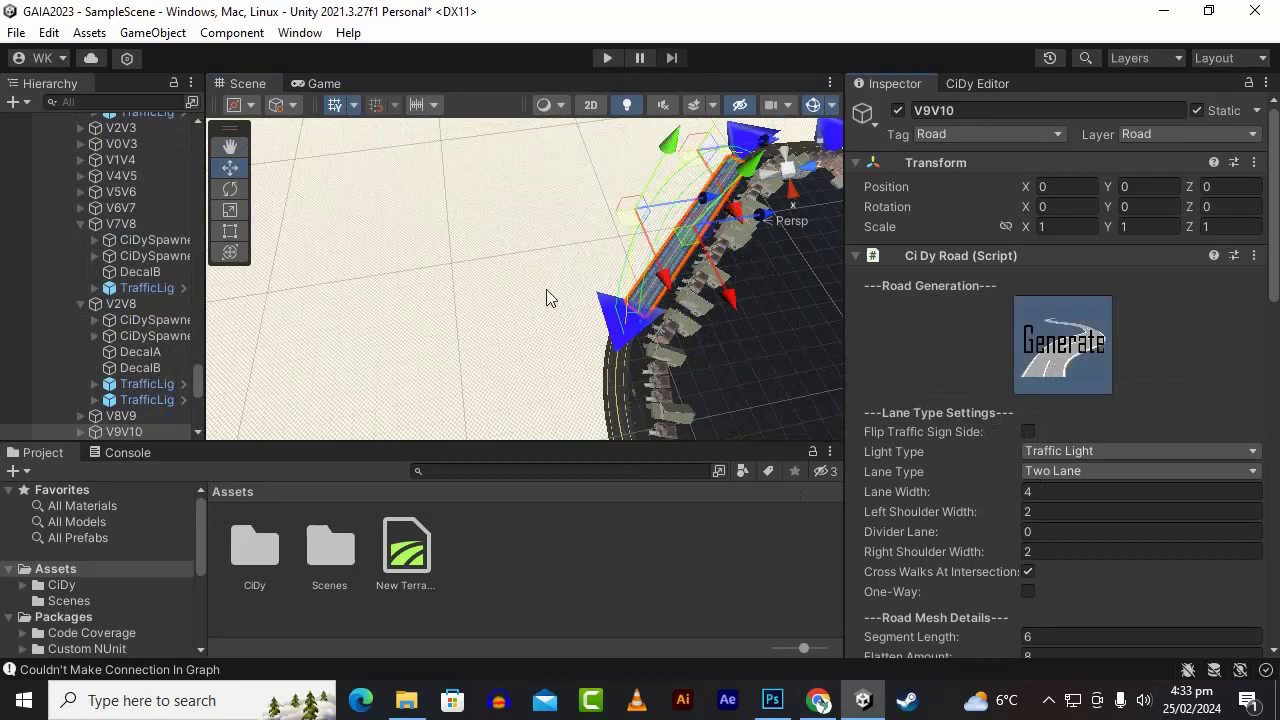
{"action": "right_click_drag", "start_coordinate": [546, 297], "coordinate": [698, 380]}
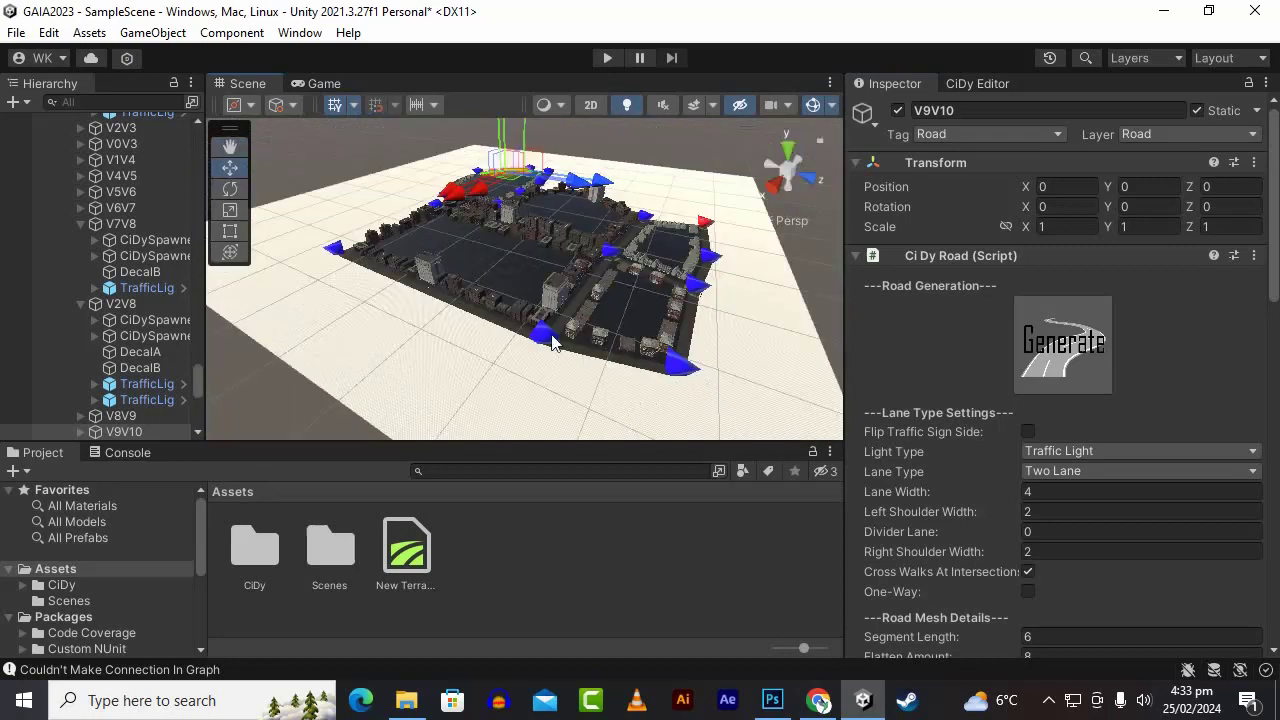
Step: Select the Terrain and check its Terrain Settings: width 1000 and length 1000
{"action": "scroll", "coordinate": [141, 336], "scroll_direction": "up", "scroll_amount": 5}
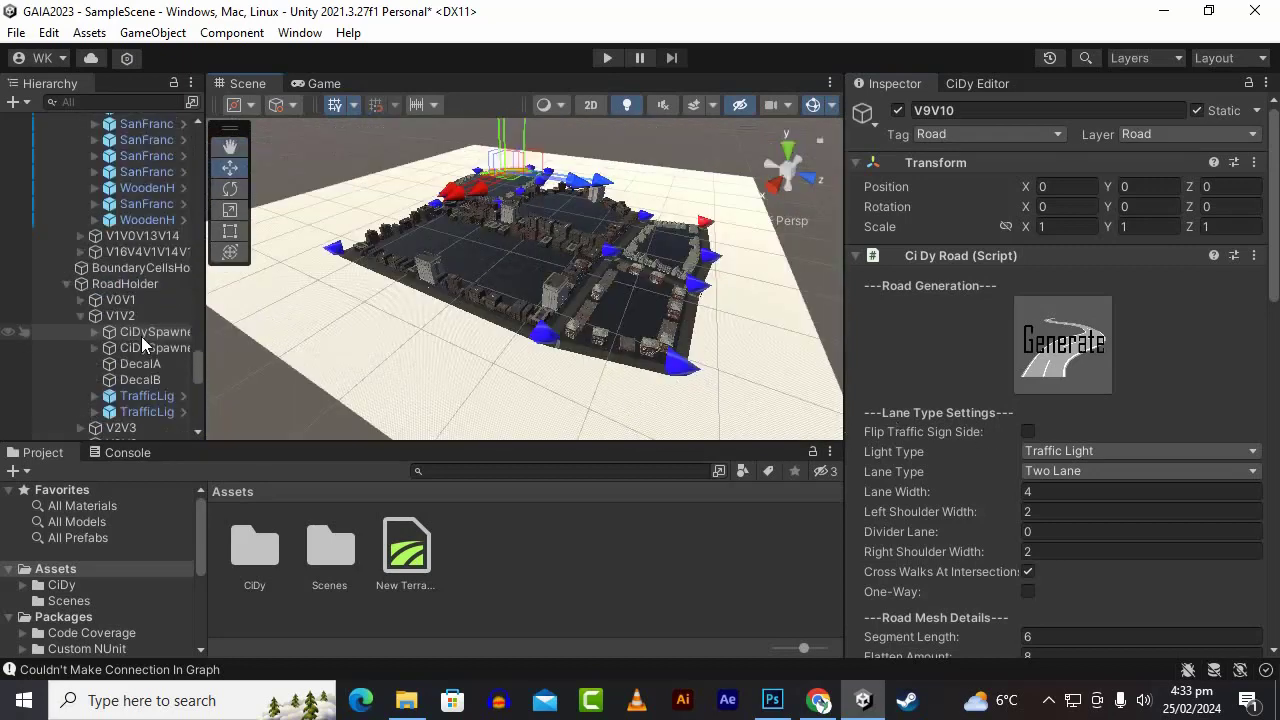
{"action": "left_click_drag", "start_coordinate": [199, 355], "coordinate": [175, 144]}
{"action": "left_click", "coordinate": [131, 168]}
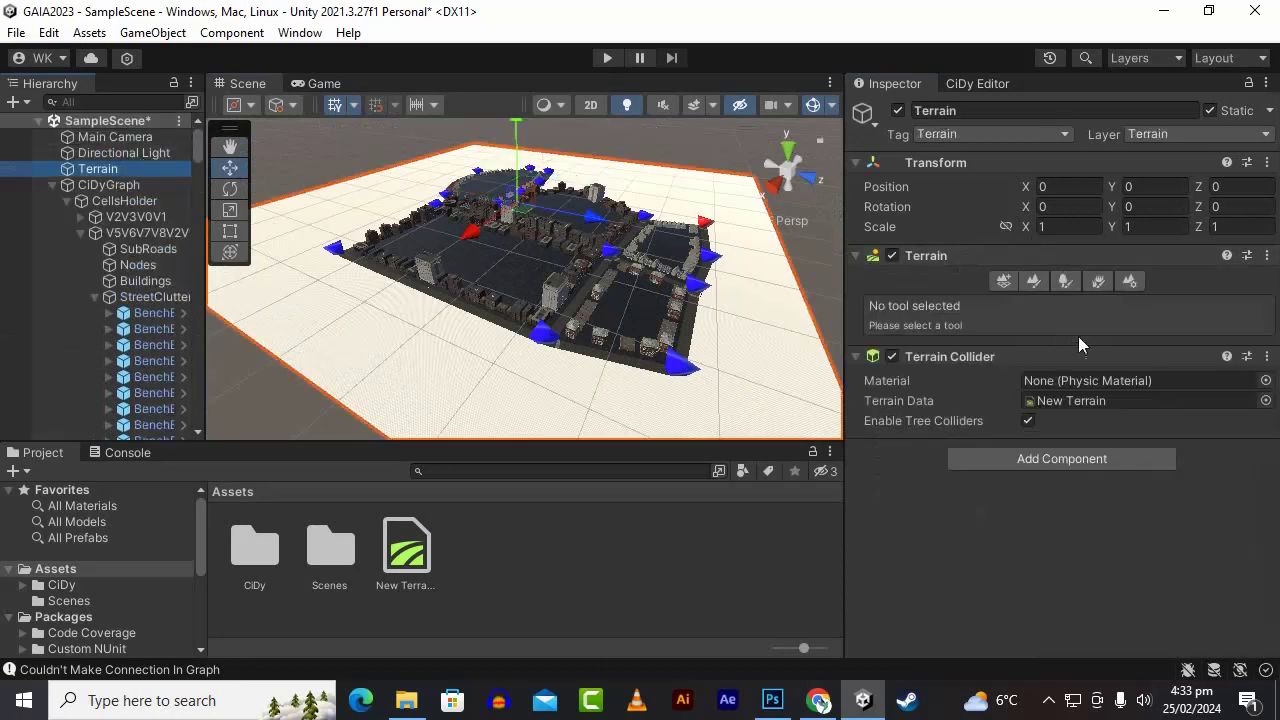
{"action": "left_click", "coordinate": [1130, 281]}
{"action": "scroll", "coordinate": [1090, 383], "scroll_direction": "down", "scroll_amount": 6}
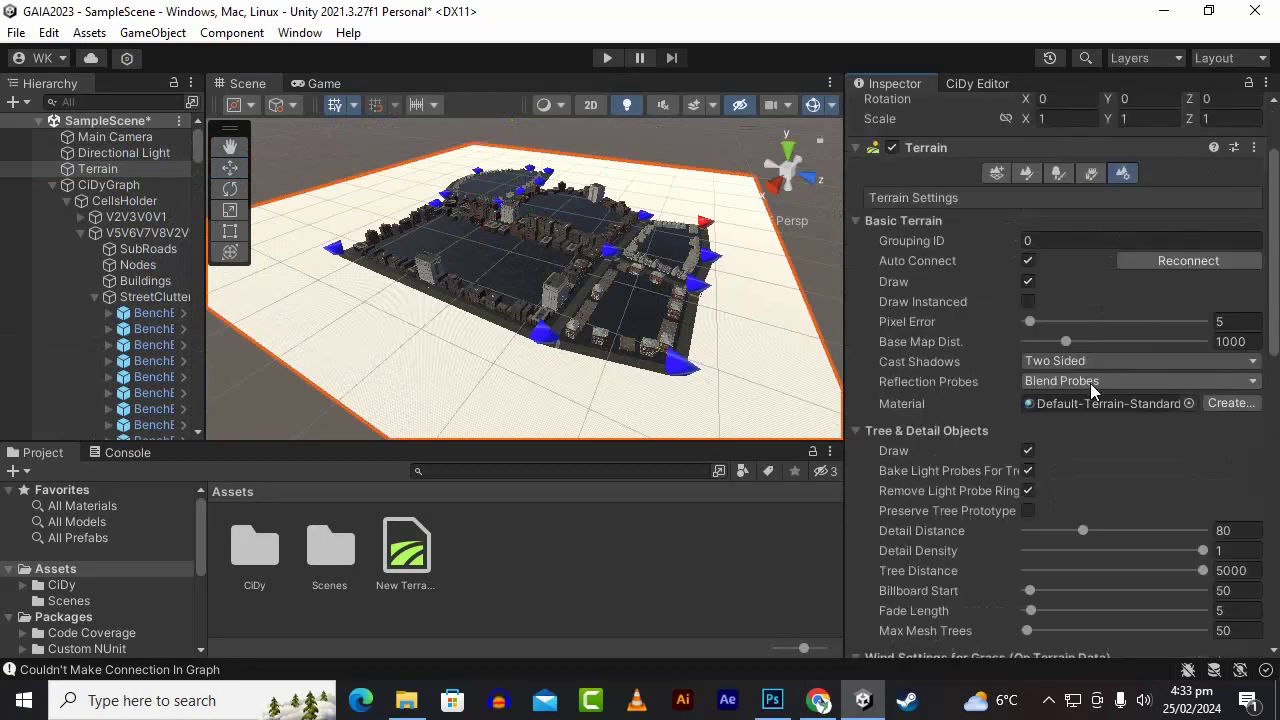
{"action": "scroll", "coordinate": [1203, 354], "scroll_direction": "up", "scroll_amount": 3}
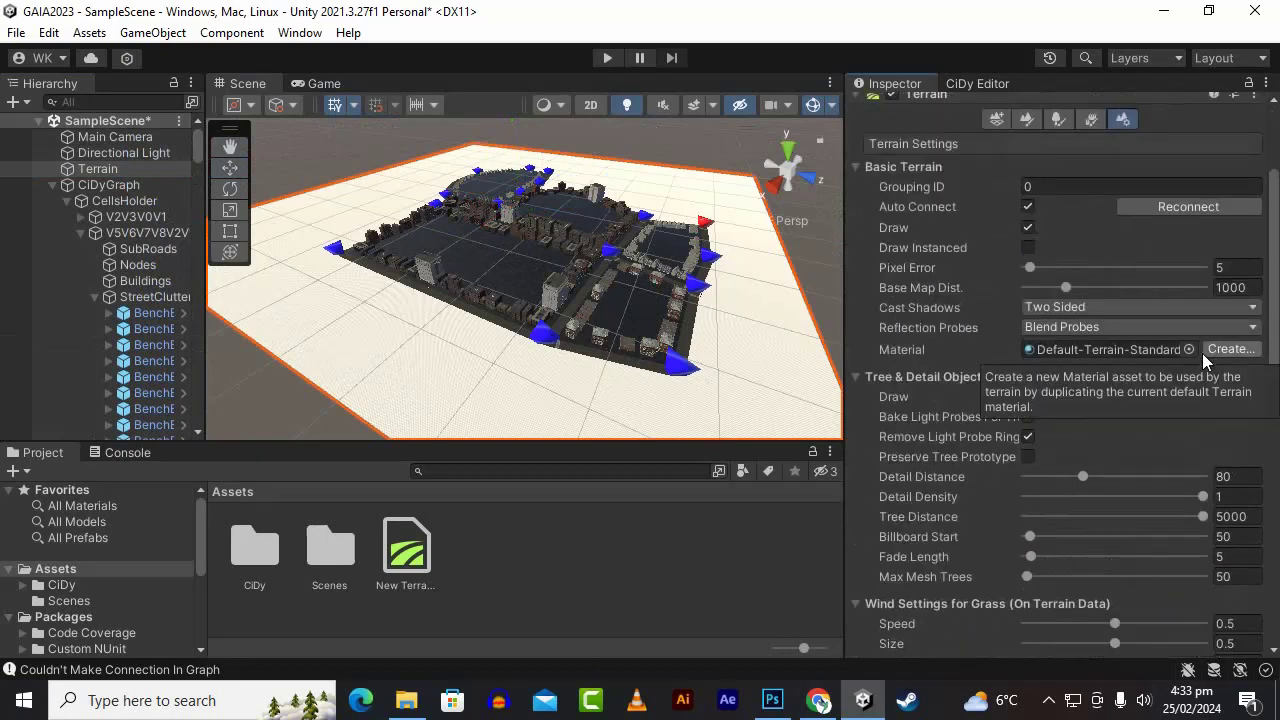
{"action": "scroll", "coordinate": [1199, 354], "scroll_direction": "down", "scroll_amount": 6}
{"action": "left_click", "coordinate": [1104, 406]}
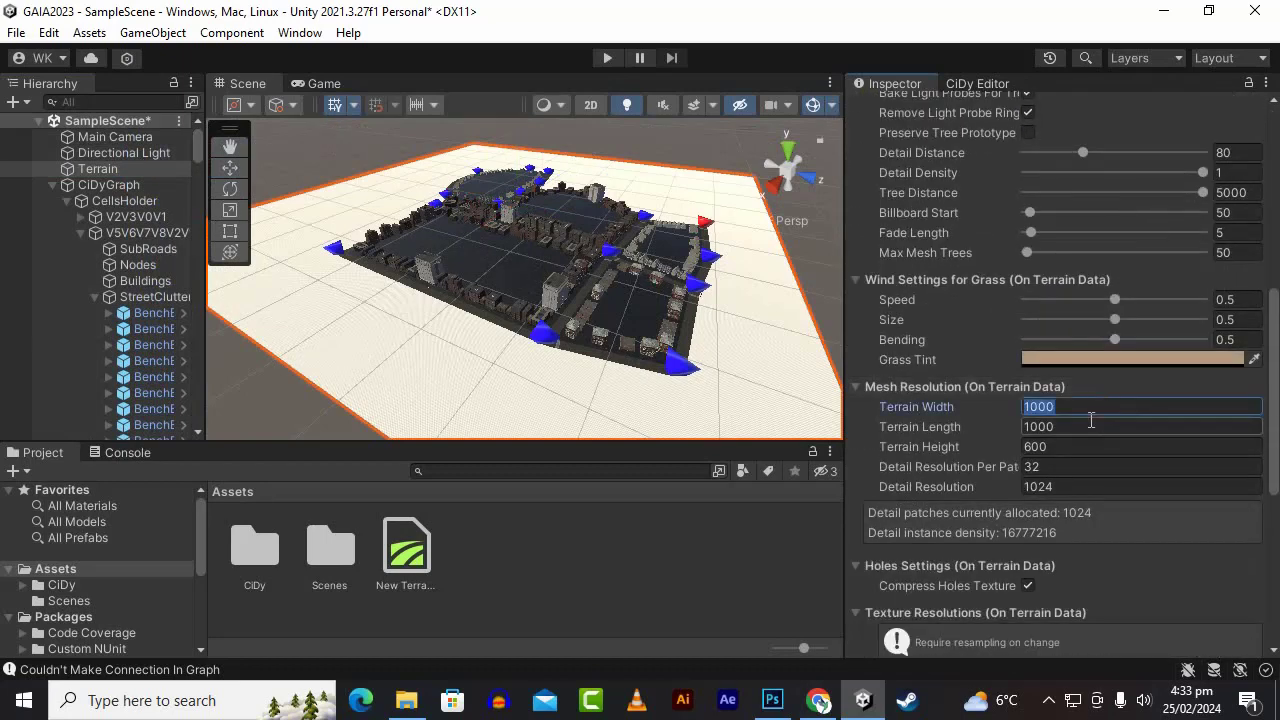
{"action": "left_click", "coordinate": [1095, 427]}
{"action": "left_click_drag", "start_coordinate": [541, 262], "coordinate": [567, 290], "text": "alt"}
Step: Select the Main Camera and fly the Scene view to a street-level spot
{"action": "left_click", "coordinate": [324, 84]}
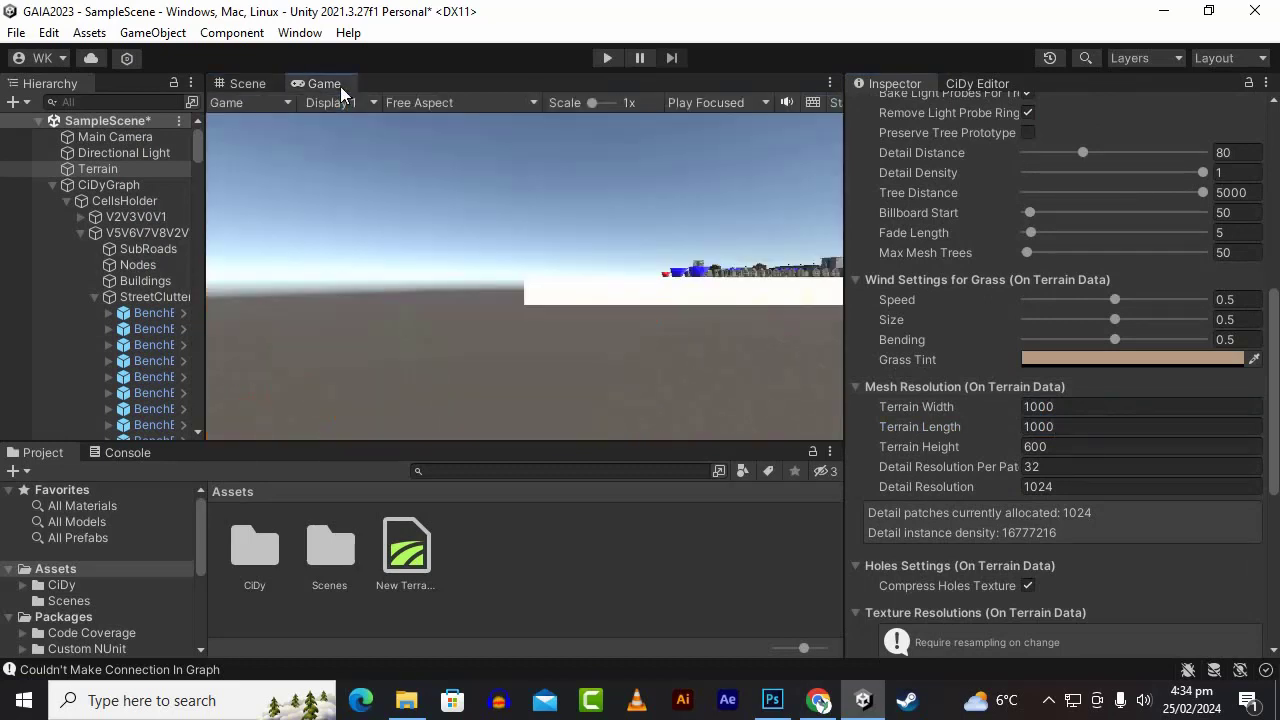
{"action": "left_click", "coordinate": [136, 137]}
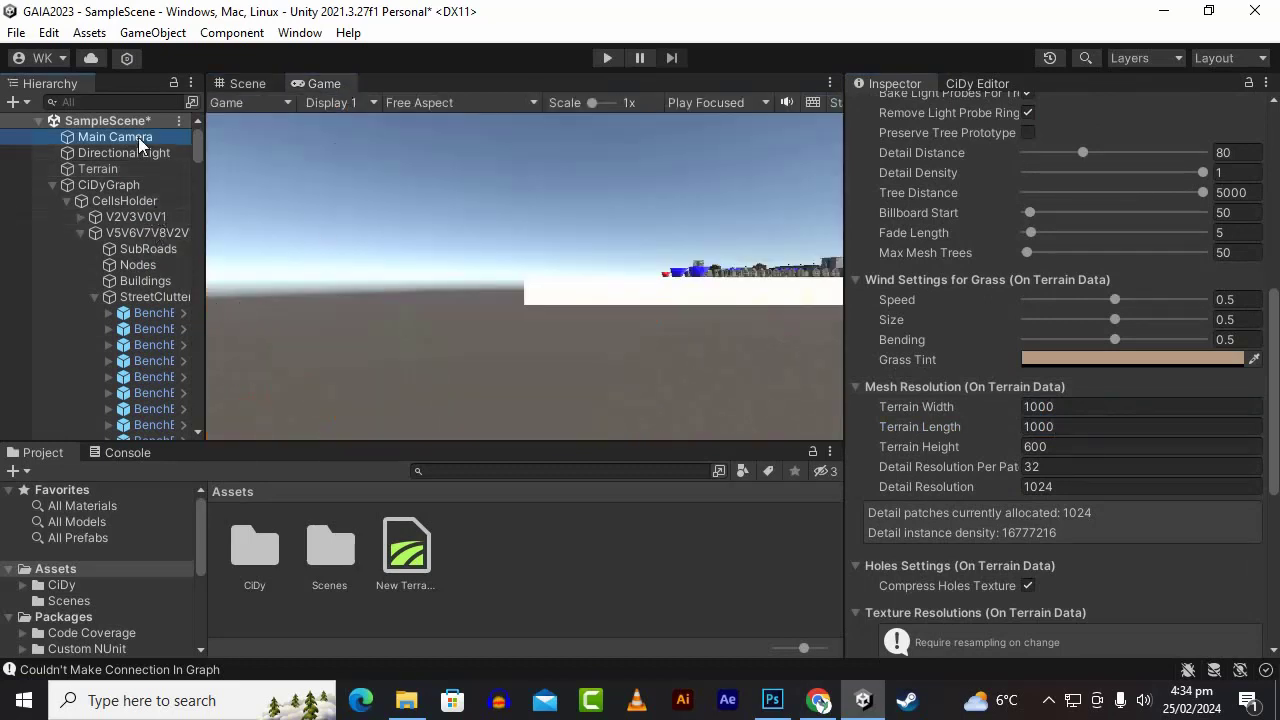
{"action": "left_click", "coordinate": [247, 84]}
{"action": "key", "text": "f"}
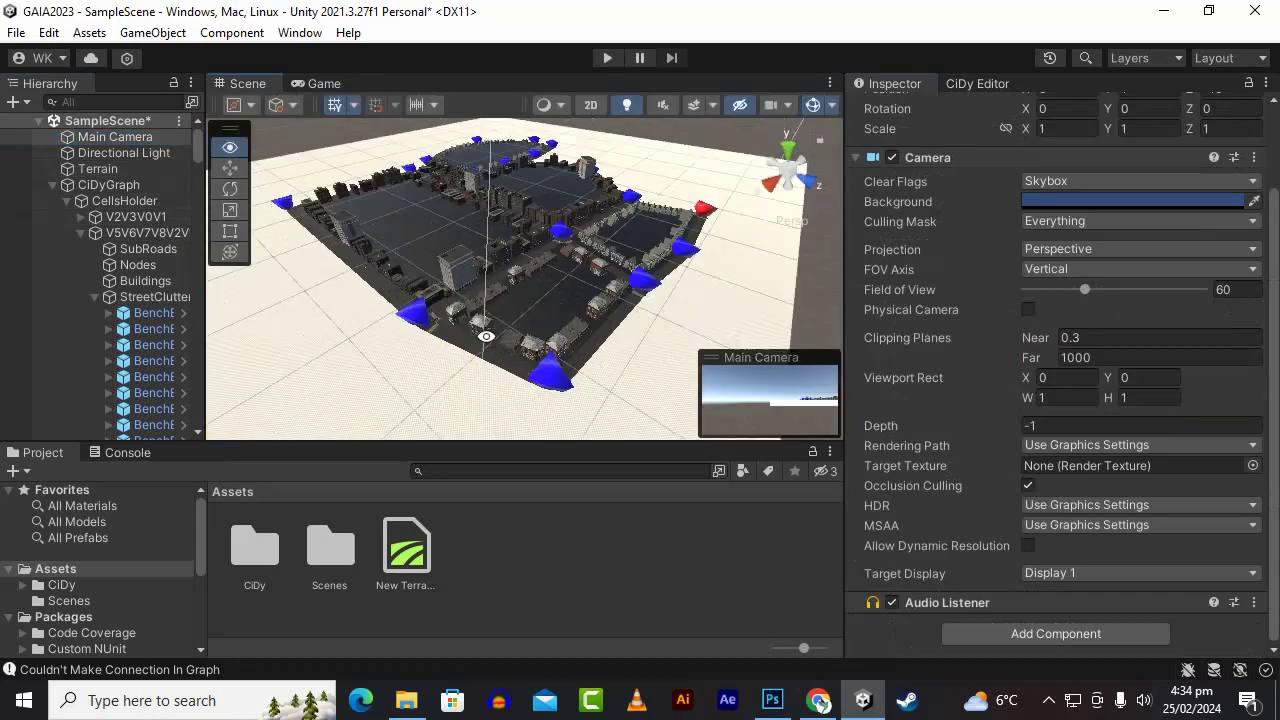
{"action": "right_click_drag", "start_coordinate": [494, 330], "coordinate": [448, 287]}
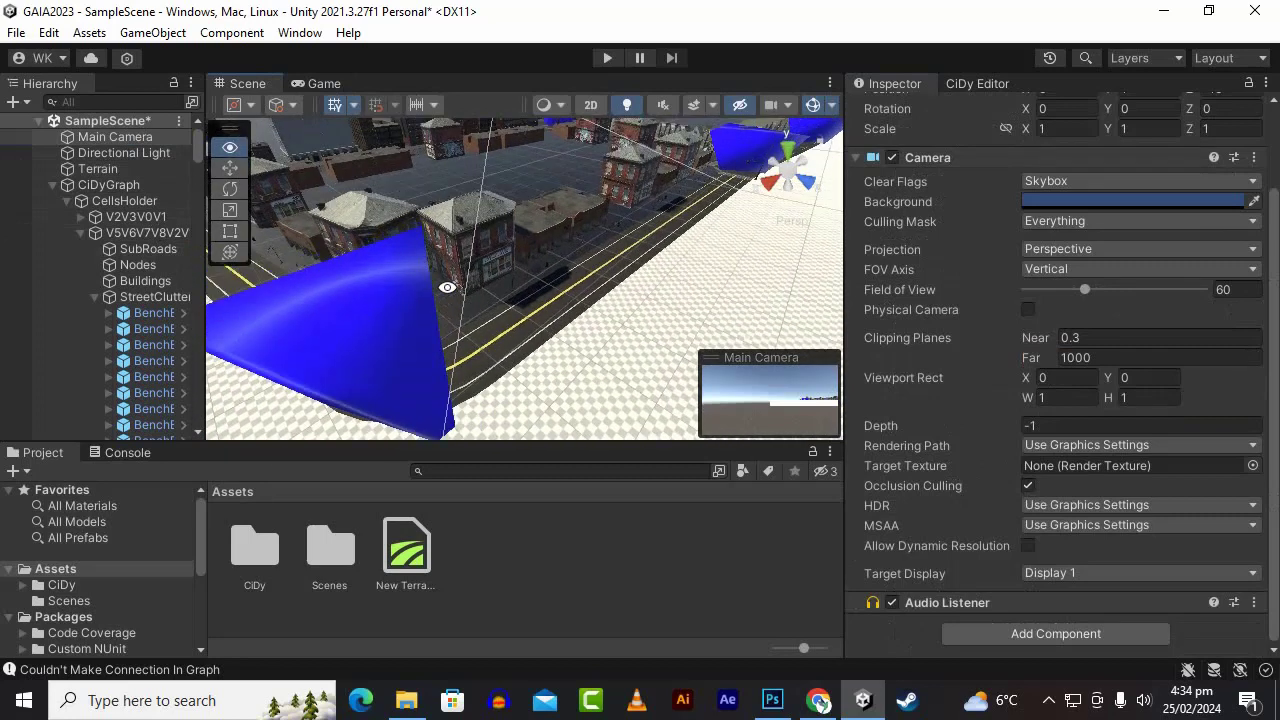
Step: Set the Game view to Play Maximized
{"action": "left_click", "coordinate": [322, 84]}
{"action": "left_click", "coordinate": [680, 103]}
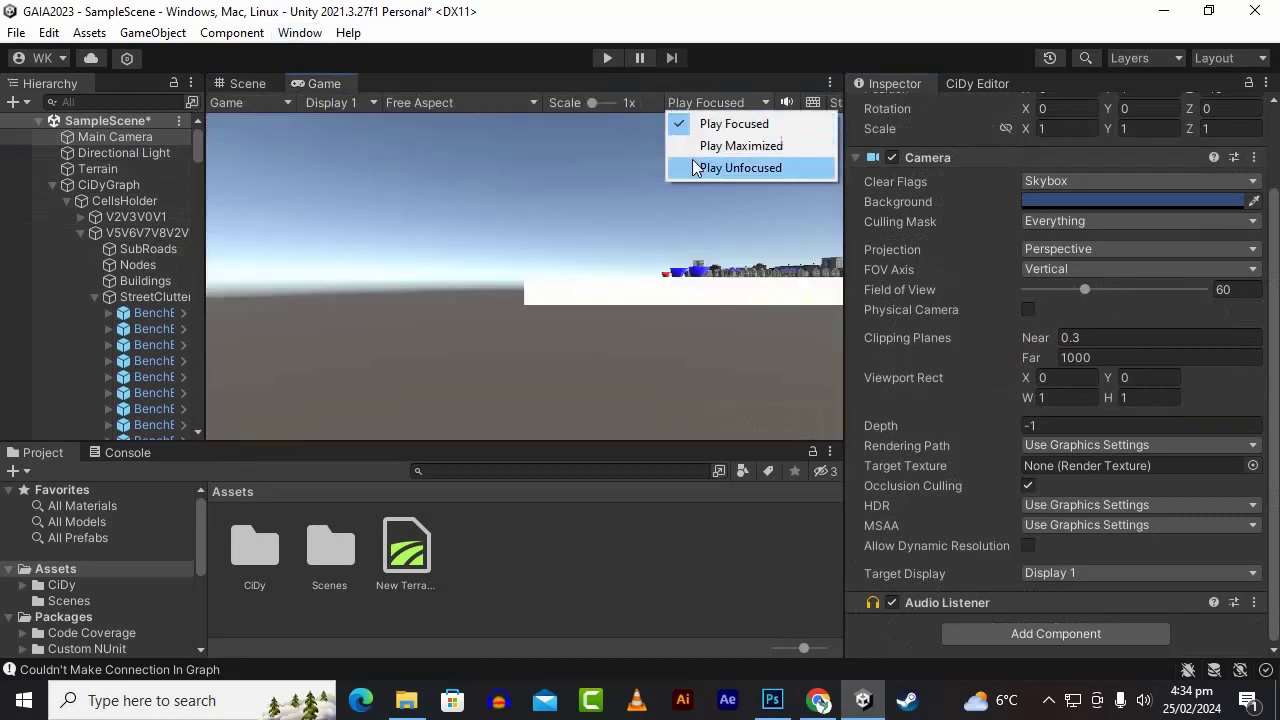
{"action": "left_click", "coordinate": [700, 146]}
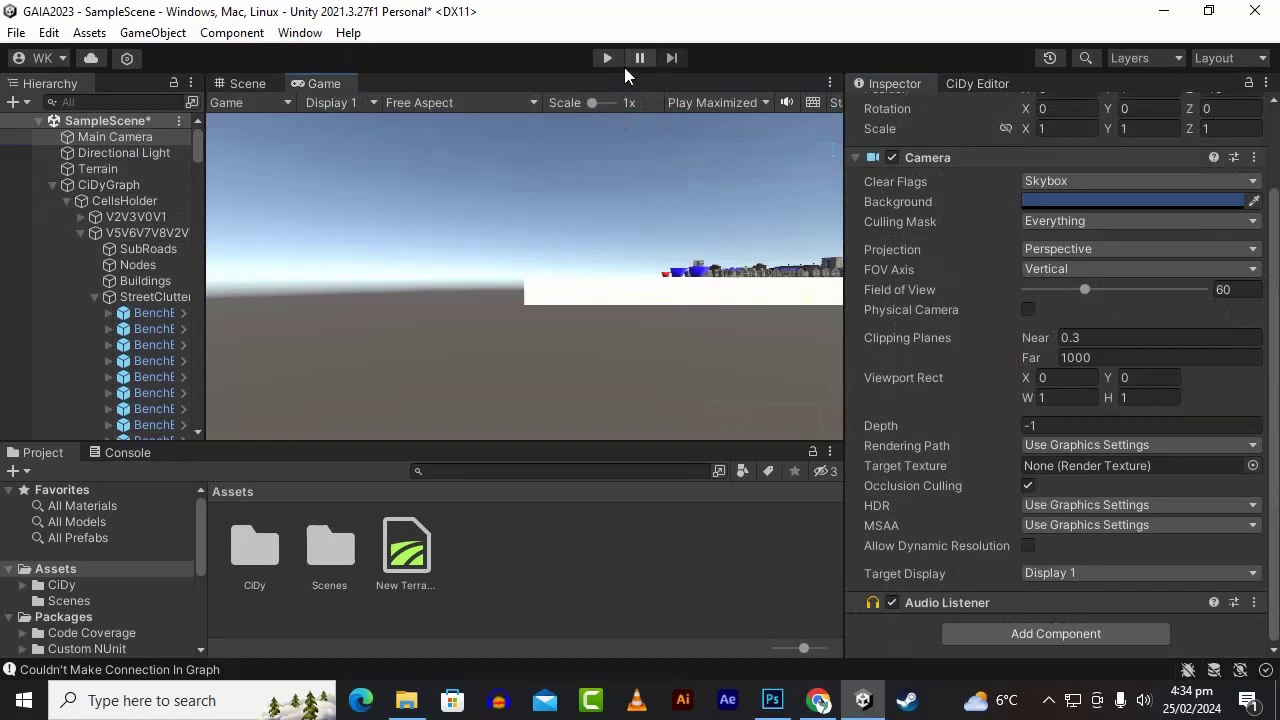
Step: Align the Main Camera with the Scene view, then run and stop a play preview
{"action": "left_click", "coordinate": [144, 139]}
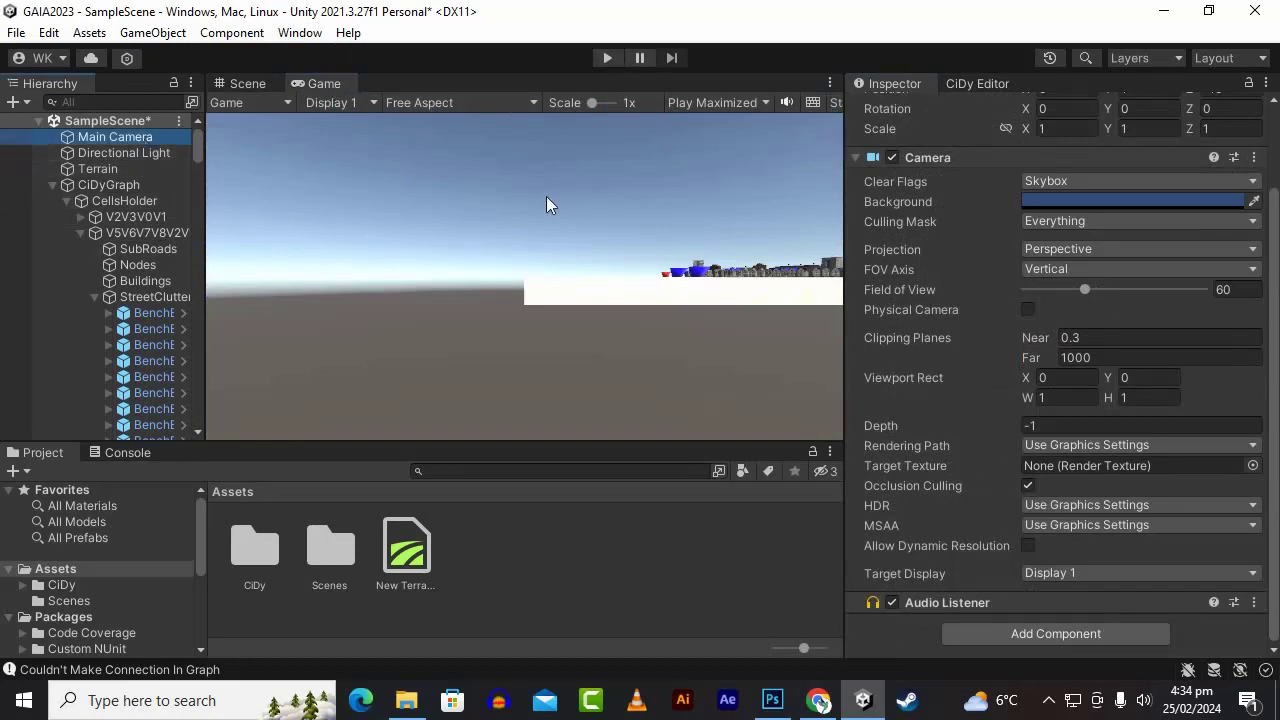
{"action": "left_click", "coordinate": [250, 85]}
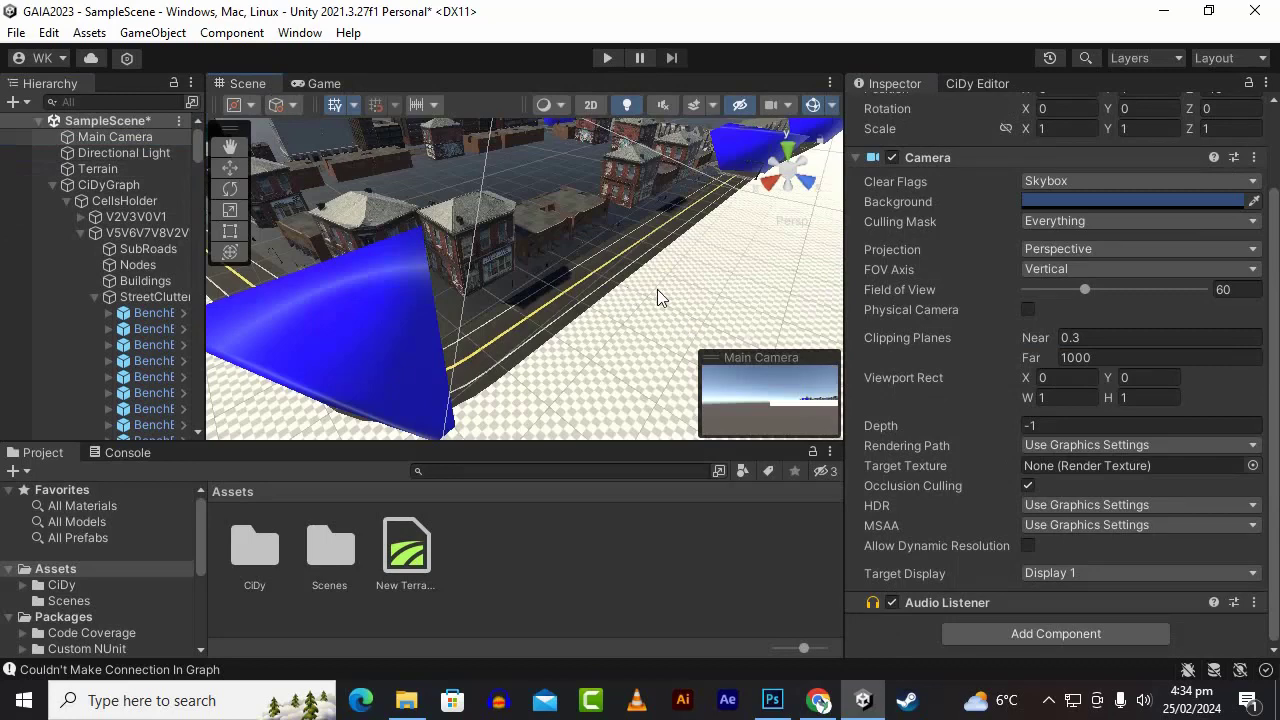
{"action": "key", "text": "ctrl+shift+f"}
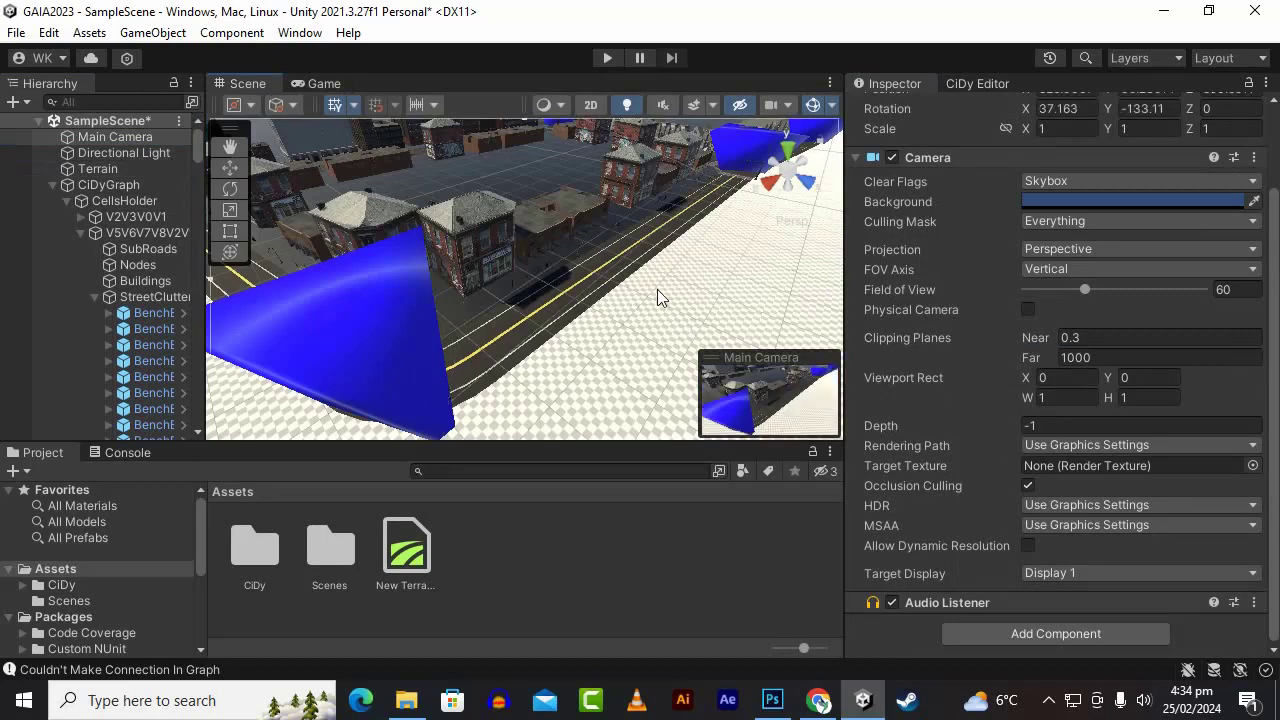
{"action": "left_click", "coordinate": [607, 58]}
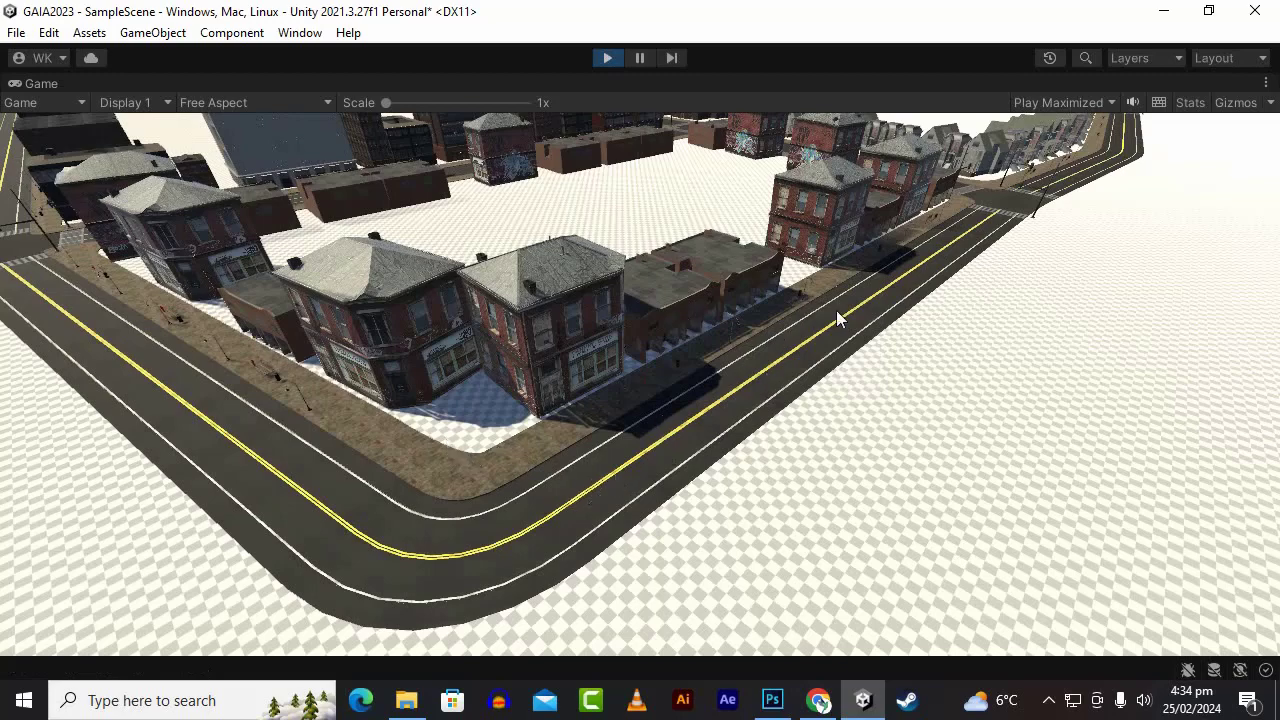
{"action": "left_click", "coordinate": [606, 58]}
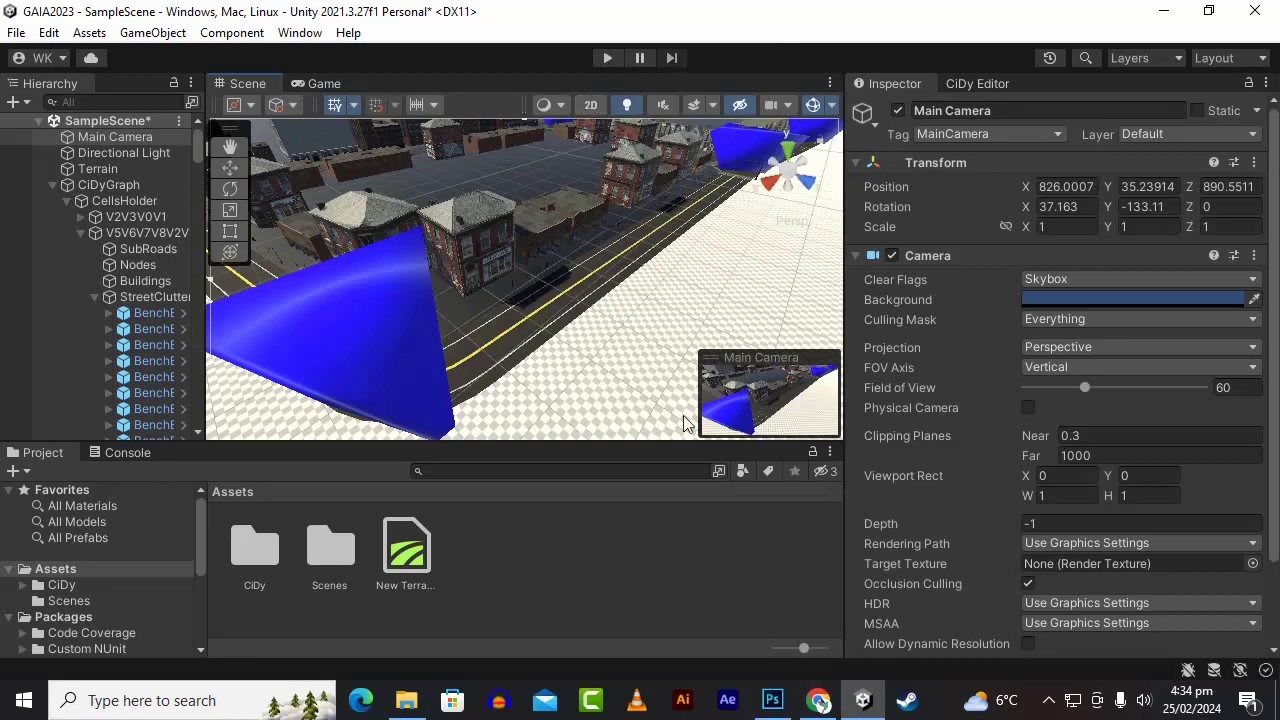
Step: Select the Terrain and switch Paint Terrain to Raise or Lower Terrain
{"action": "scroll", "coordinate": [600, 430], "scroll_direction": "down", "scroll_amount": 10}
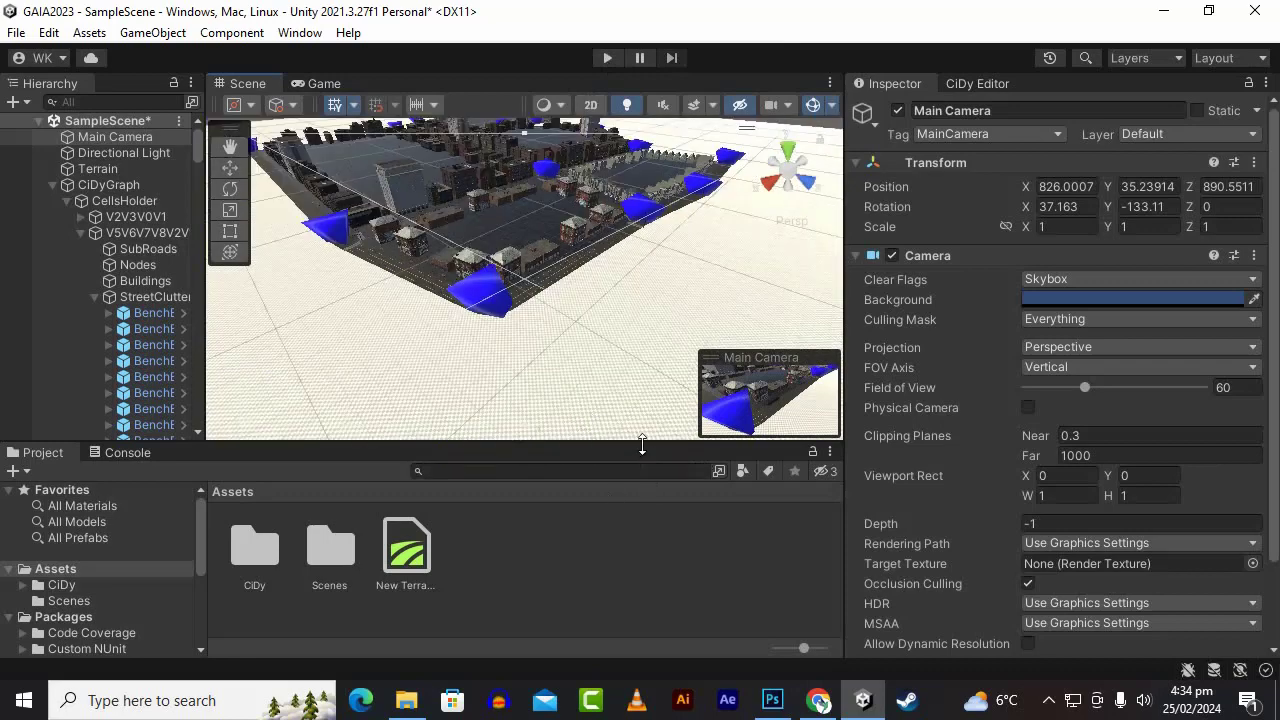
{"action": "left_click_drag", "start_coordinate": [643, 450], "coordinate": [640, 520]}
{"action": "scroll", "coordinate": [608, 410], "scroll_direction": "down", "scroll_amount": 5}
{"action": "left_click_drag", "start_coordinate": [536, 343], "coordinate": [428, 418], "text": "alt"}
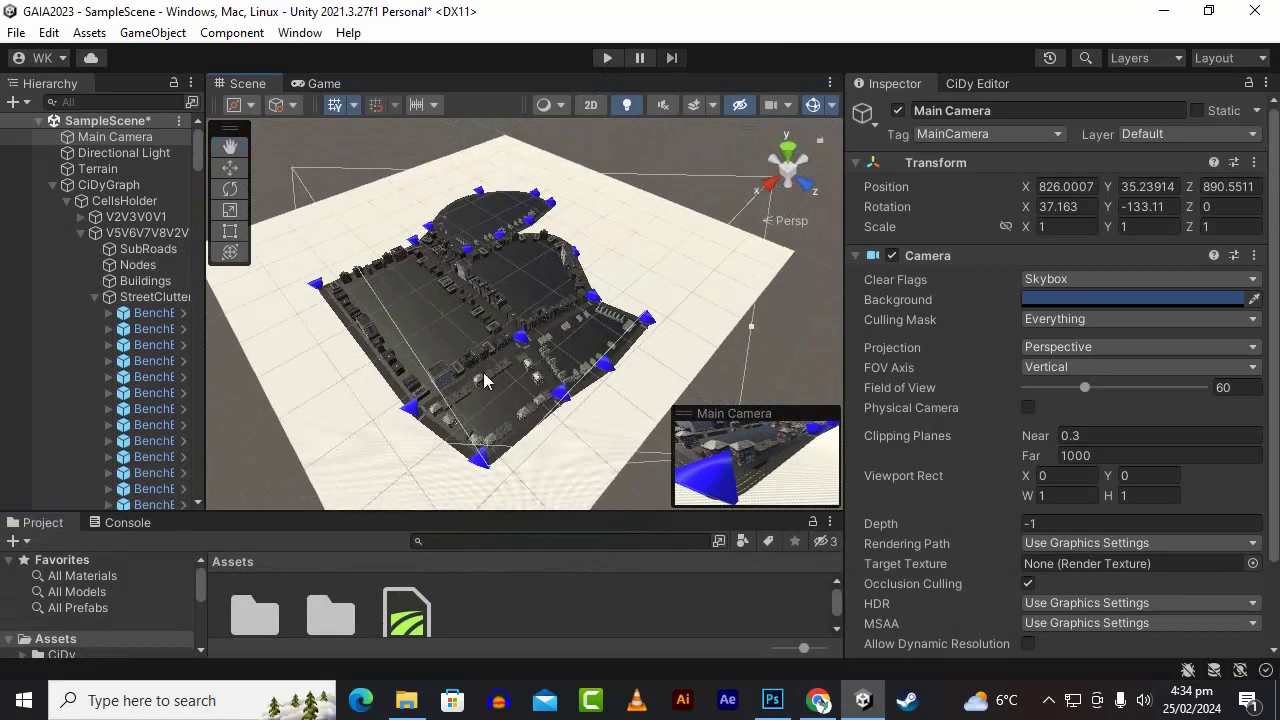
{"action": "left_click", "coordinate": [70, 187]}
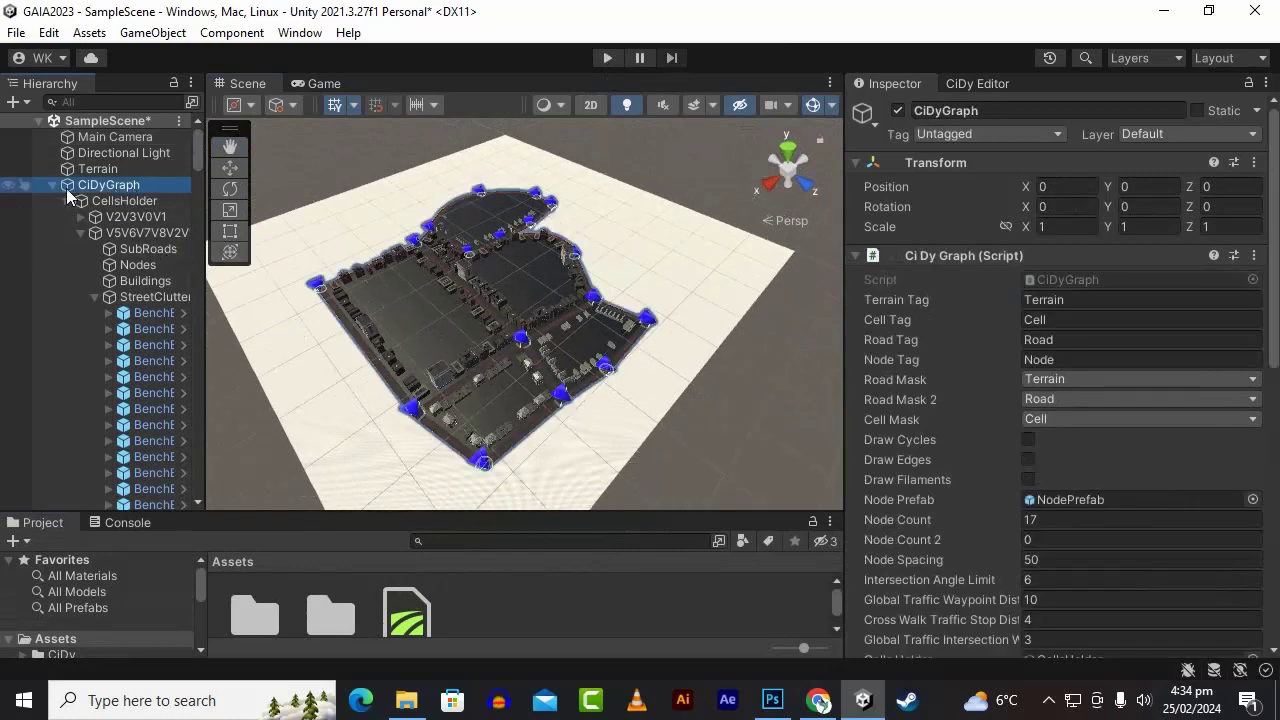
{"action": "left_click", "coordinate": [52, 185]}
{"action": "left_click_drag", "start_coordinate": [600, 300], "coordinate": [590, 260], "text": "alt"}
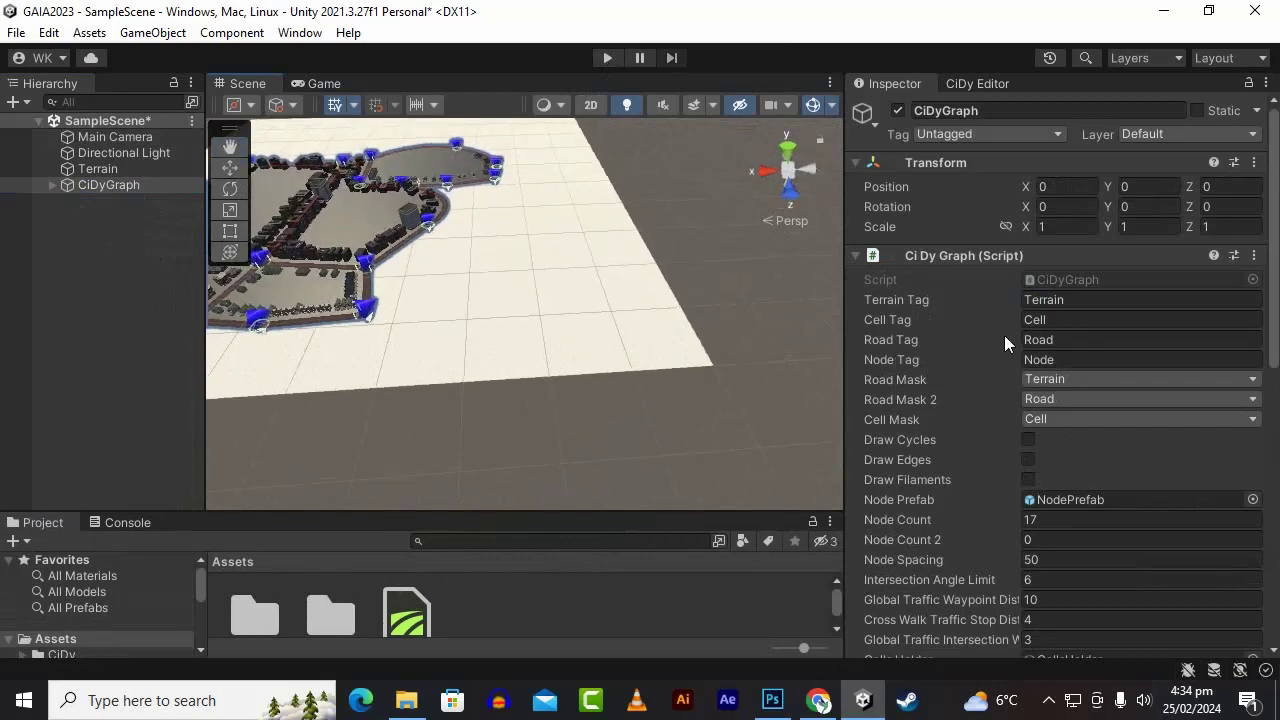
{"action": "left_click", "coordinate": [110, 170]}
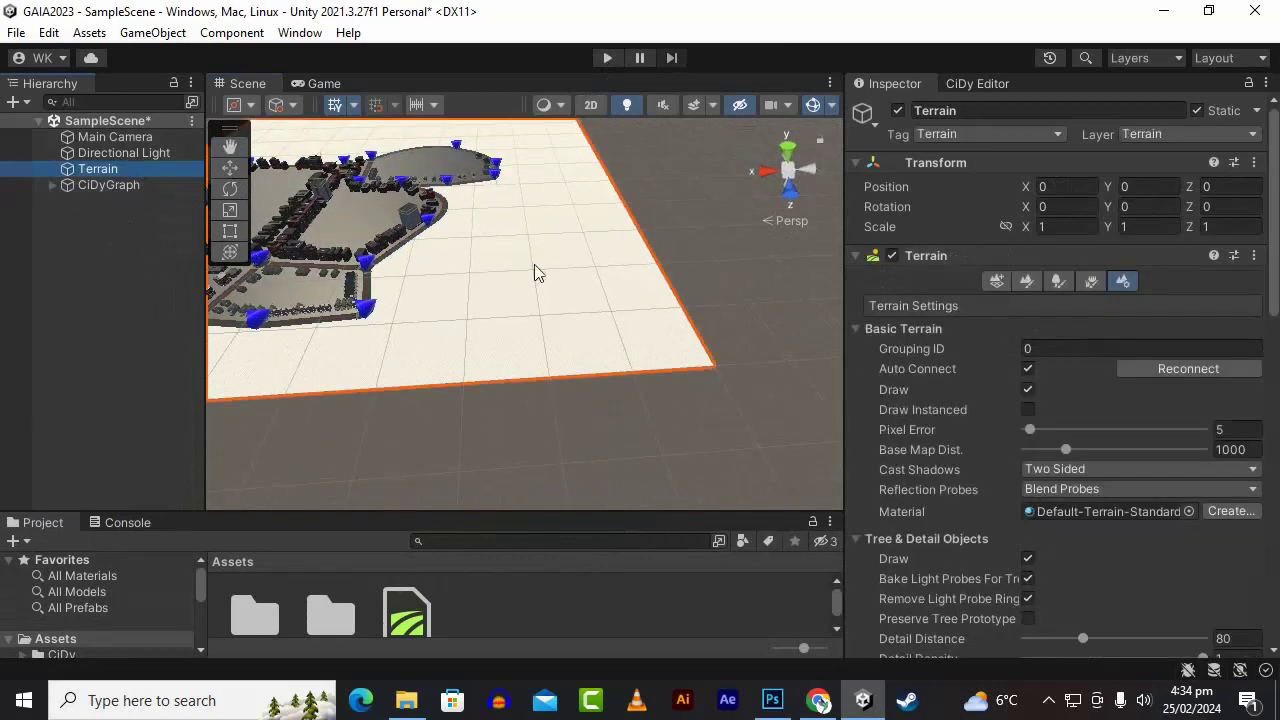
{"action": "left_click", "coordinate": [1026, 281]}
{"action": "left_click", "coordinate": [996, 307]}
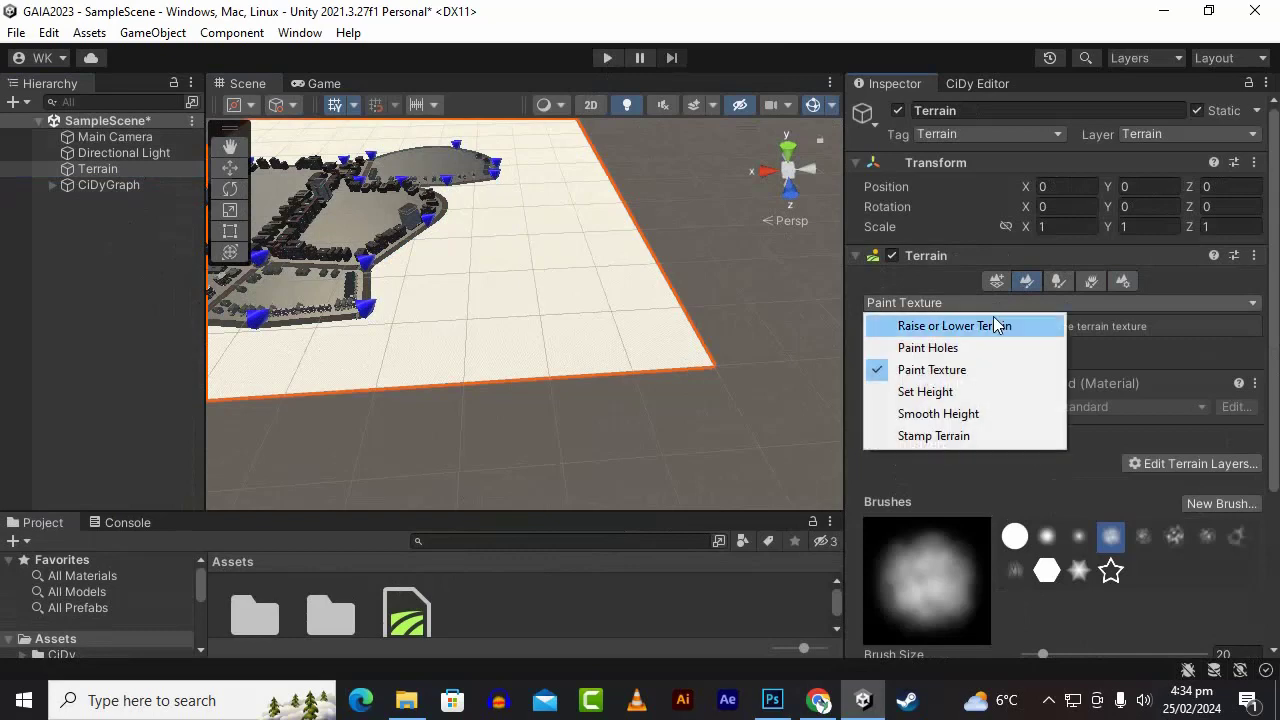
{"action": "left_click", "coordinate": [985, 325]}
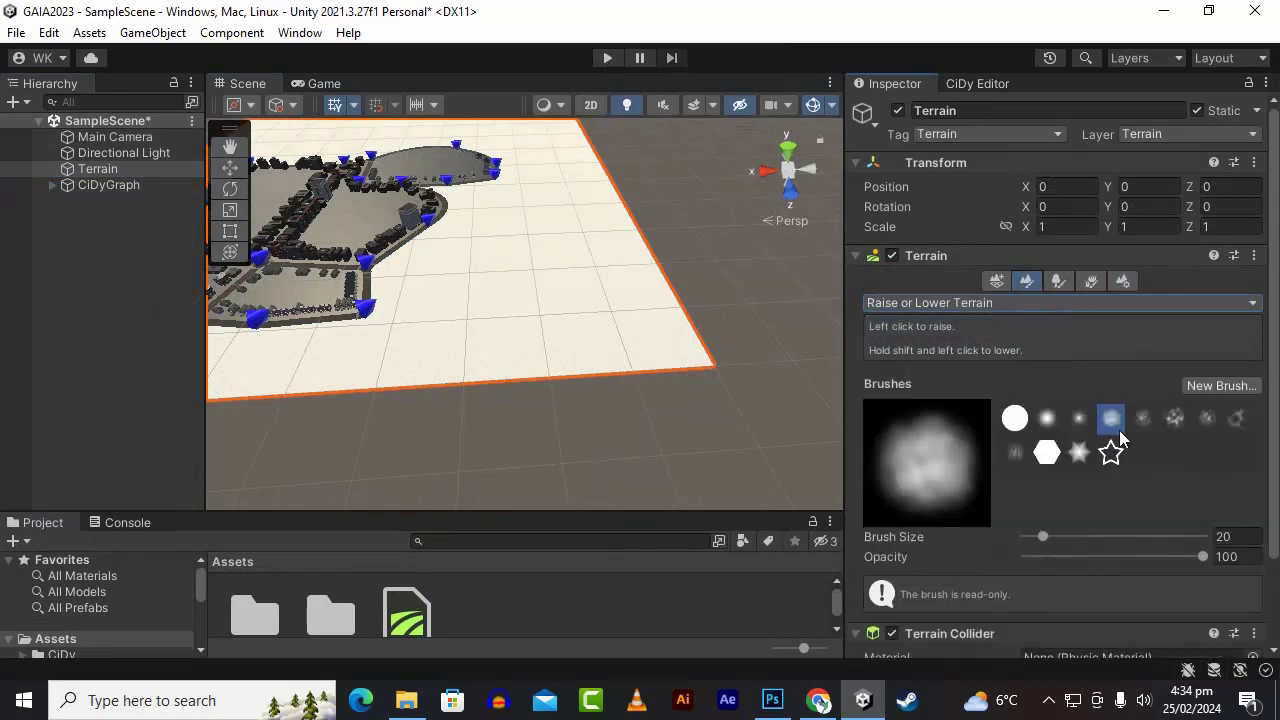
Step: Set a soft brush with size 441 and opacity 20.4, undoing a trial stroke
{"action": "left_click", "coordinate": [1173, 424]}
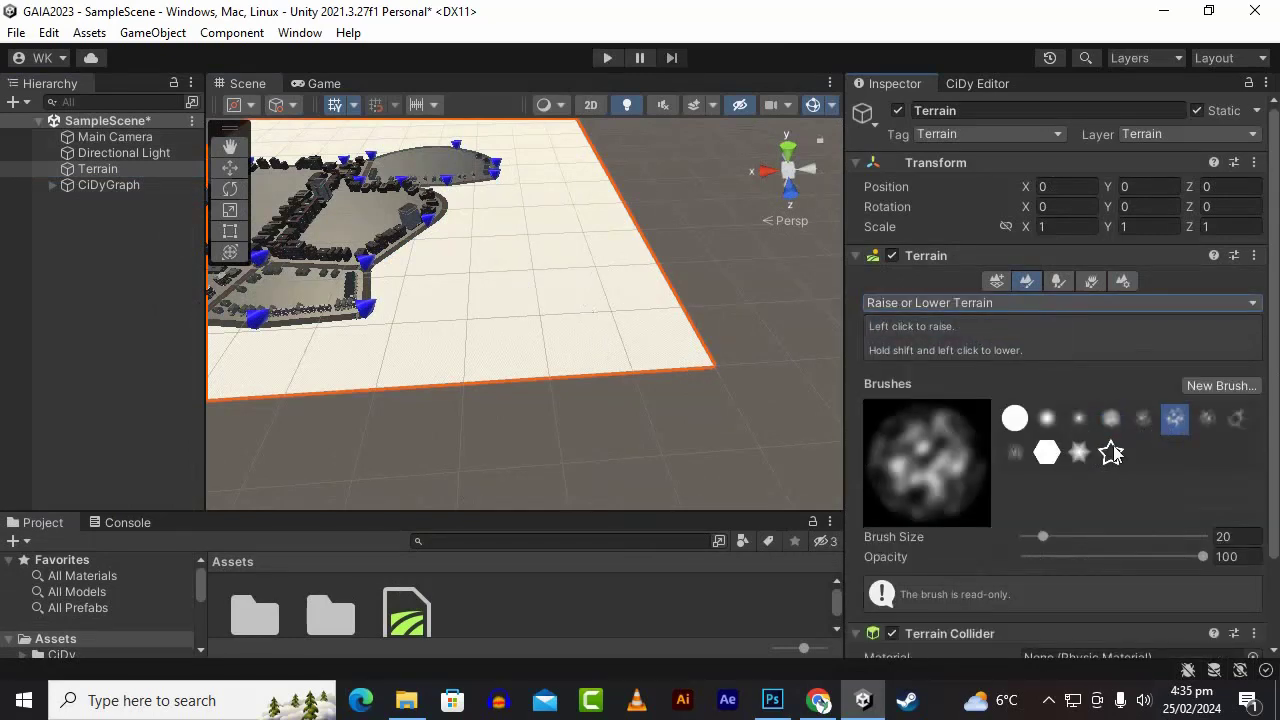
{"action": "left_click_drag", "start_coordinate": [1062, 536], "coordinate": [1135, 536]}
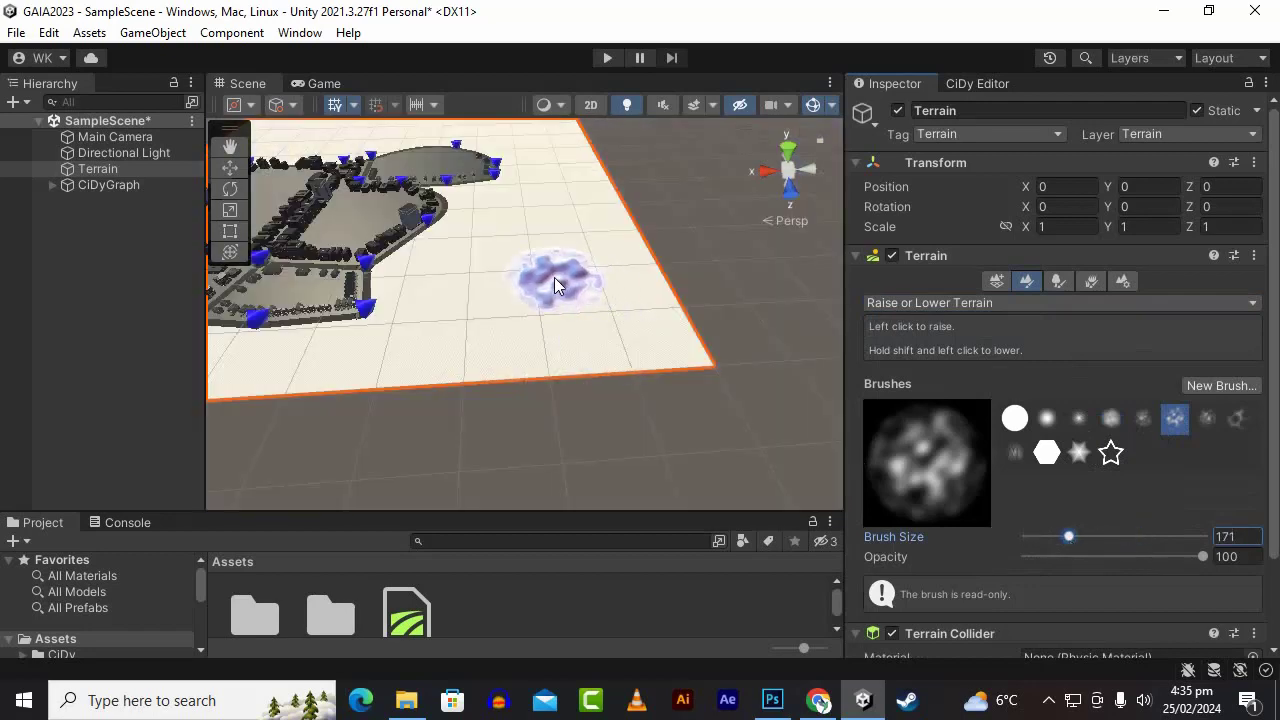
{"action": "left_click_drag", "start_coordinate": [1070, 536], "coordinate": [1088, 540]}
{"action": "left_click_drag", "start_coordinate": [1203, 557], "coordinate": [1145, 557]}
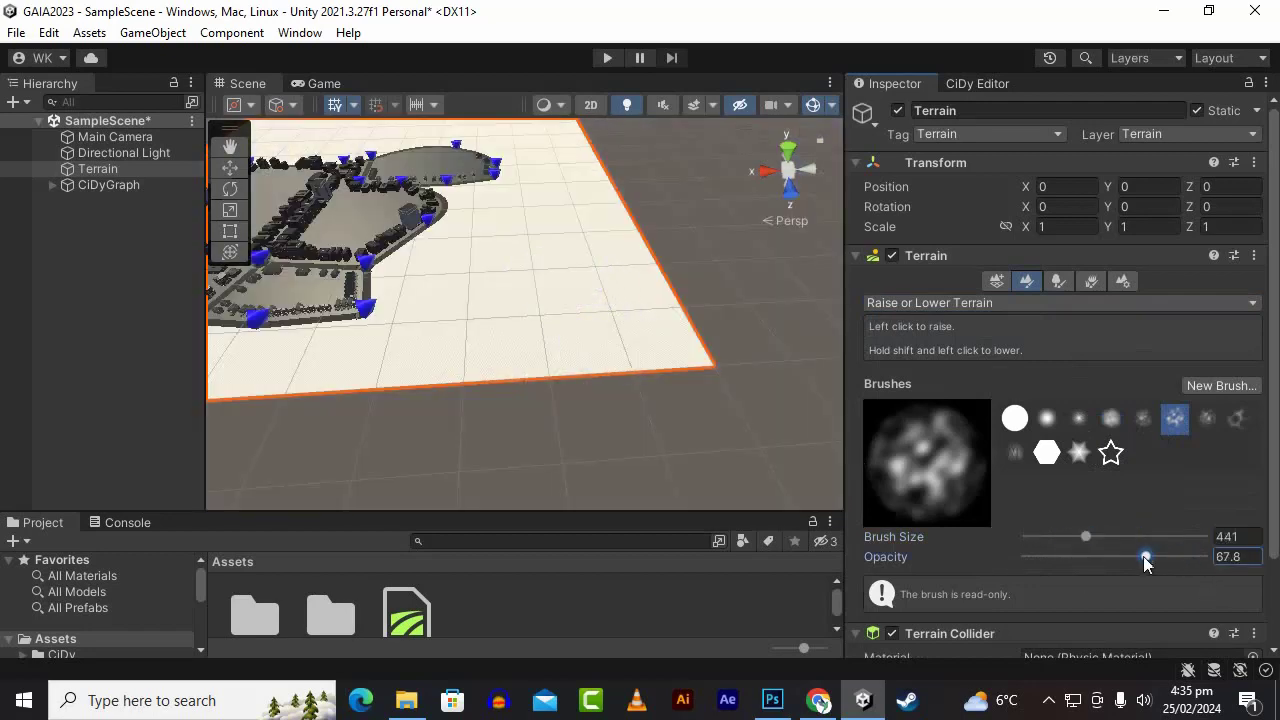
{"action": "left_click", "coordinate": [1120, 416]}
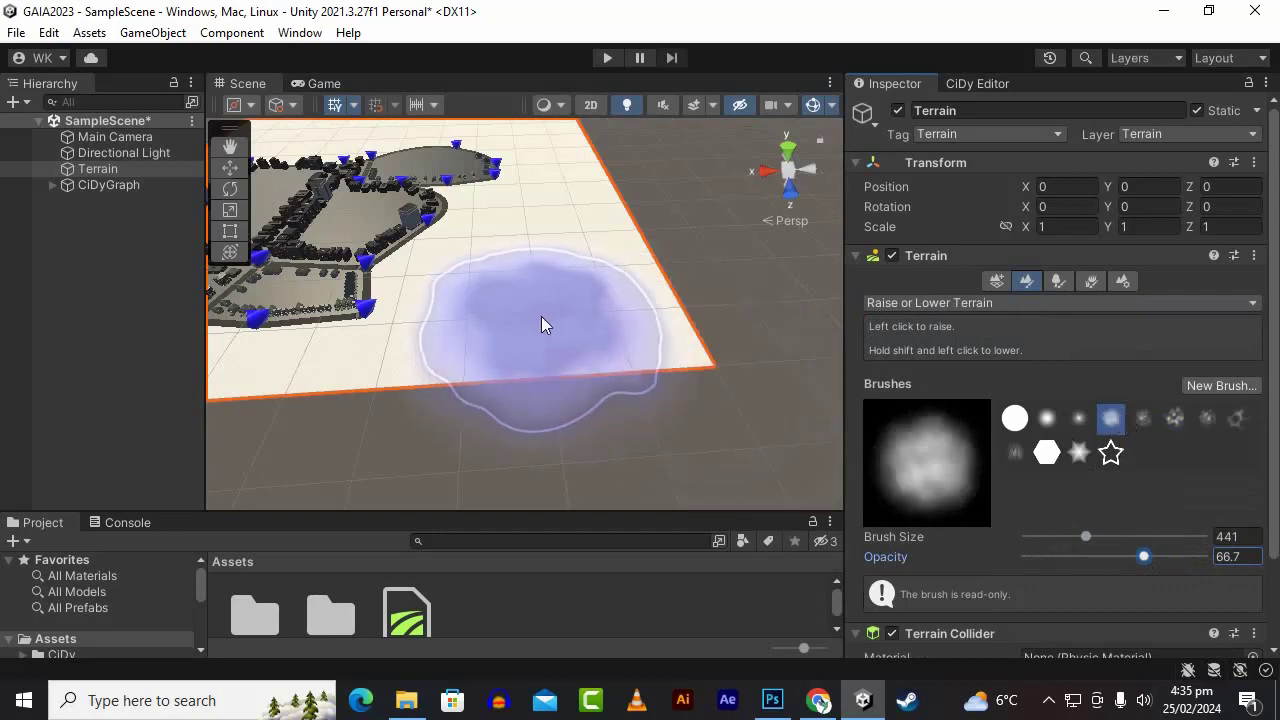
{"action": "mouse_move", "coordinate": [547, 259]}
{"action": "left_mouse_down", "text": "alt"}
{"action": "mouse_move", "coordinate": [571, 337]}
{"action": "mouse_move", "coordinate": [756, 348]}
{"action": "left_mouse_up", "text": "alt"}
{"action": "key", "text": "ctrl+z"}
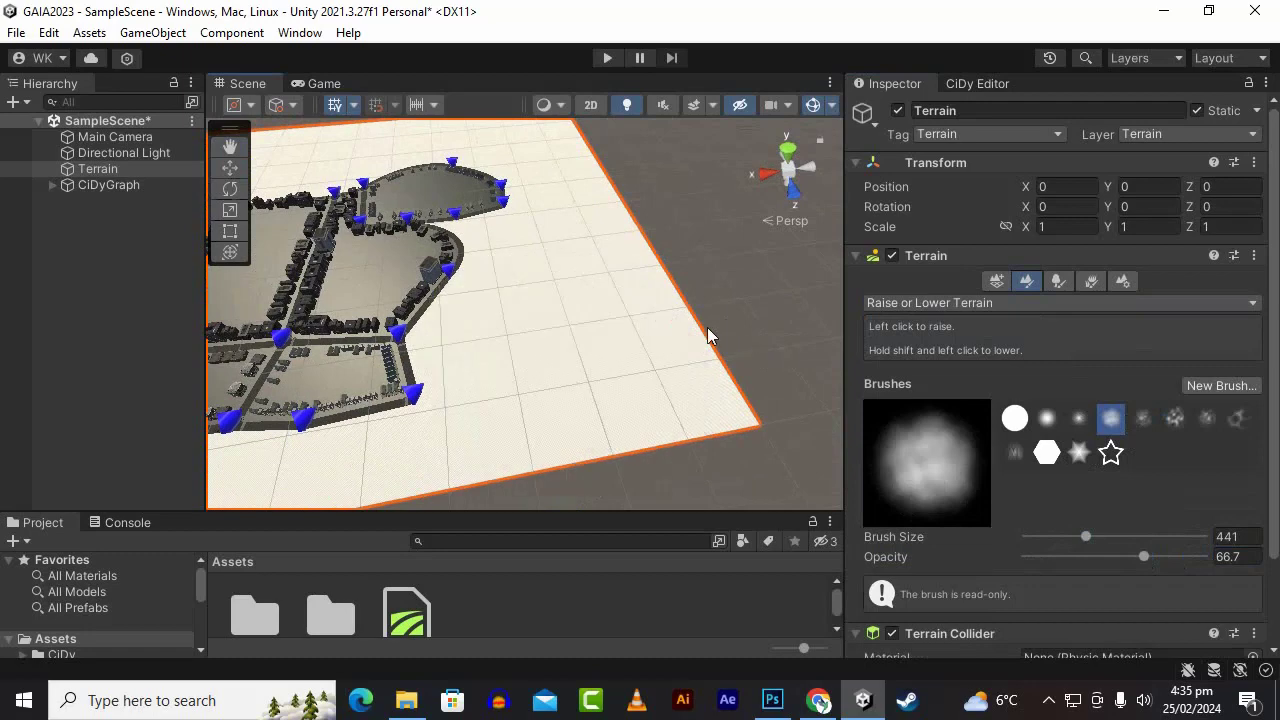
{"action": "left_click_drag", "start_coordinate": [1071, 557], "coordinate": [1062, 557]}
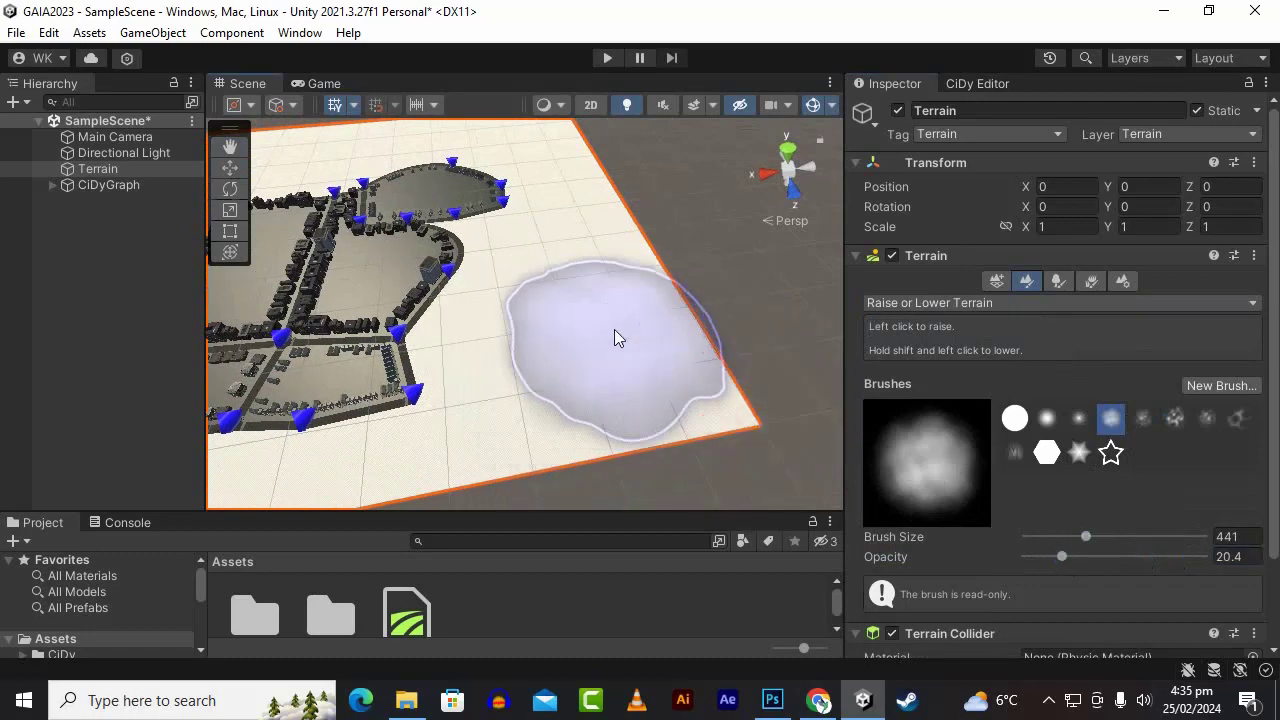
Step: Raise a broad hill beneath the city's road loops
{"action": "mouse_move", "coordinate": [766, 320]}
{"action": "left_mouse_down", "text": "alt"}
{"action": "mouse_move", "coordinate": [857, 249]}
{"action": "mouse_move", "coordinate": [872, 282]}
{"action": "left_mouse_up", "text": "alt"}
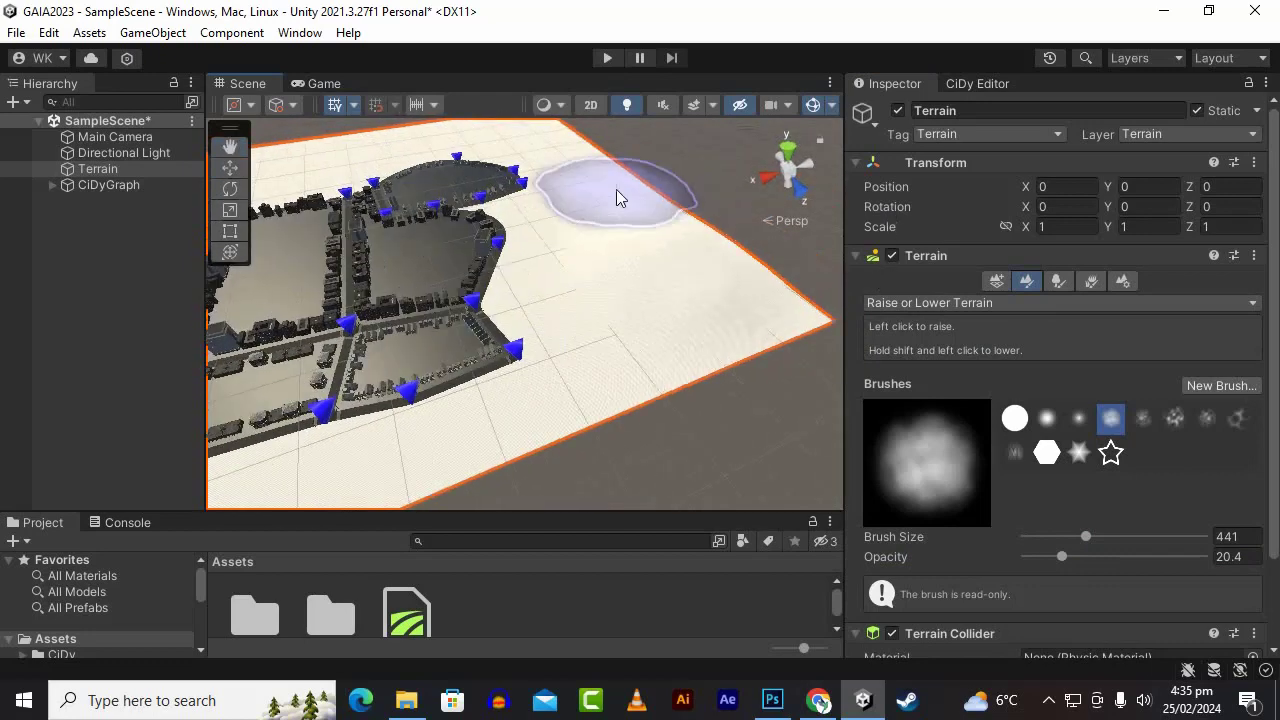
{"action": "mouse_move", "coordinate": [543, 177]}
{"action": "left_mouse_down", "text": "alt"}
{"action": "mouse_move", "coordinate": [792, 324]}
{"action": "mouse_move", "coordinate": [734, 329]}
{"action": "left_mouse_up", "text": "alt"}
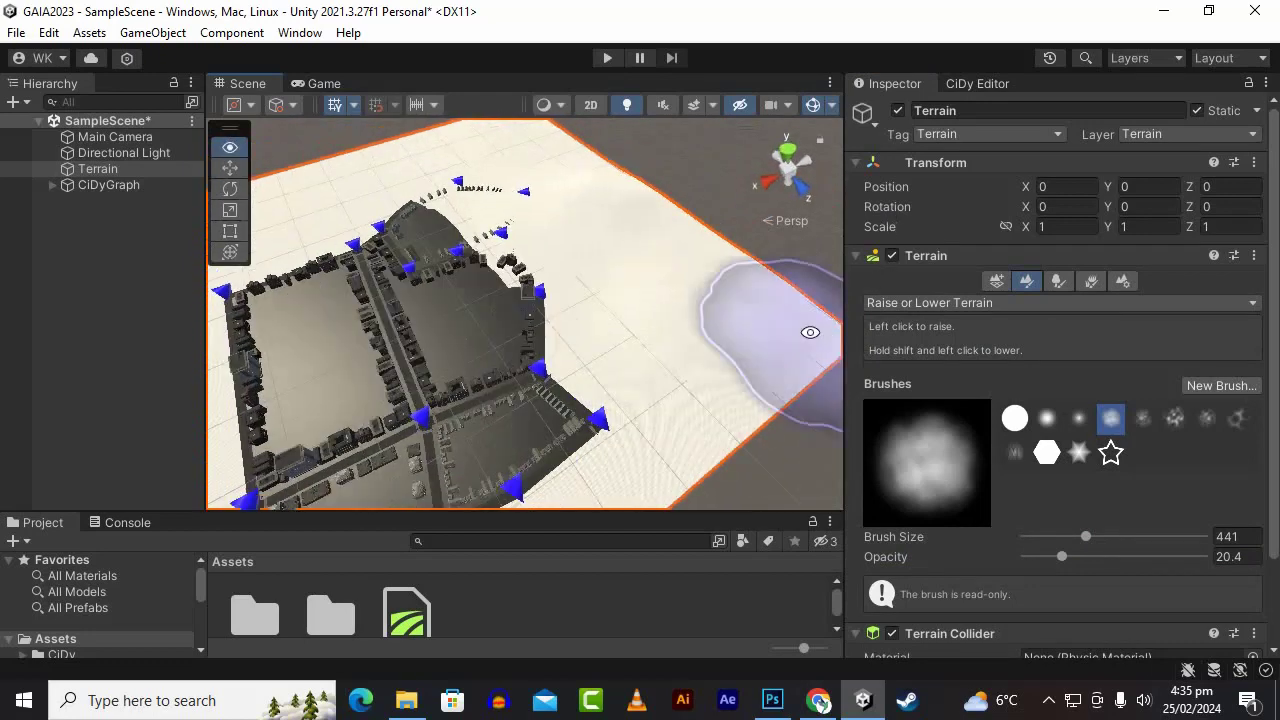
{"action": "left_click_drag", "start_coordinate": [586, 297], "coordinate": [653, 264], "text": "alt"}
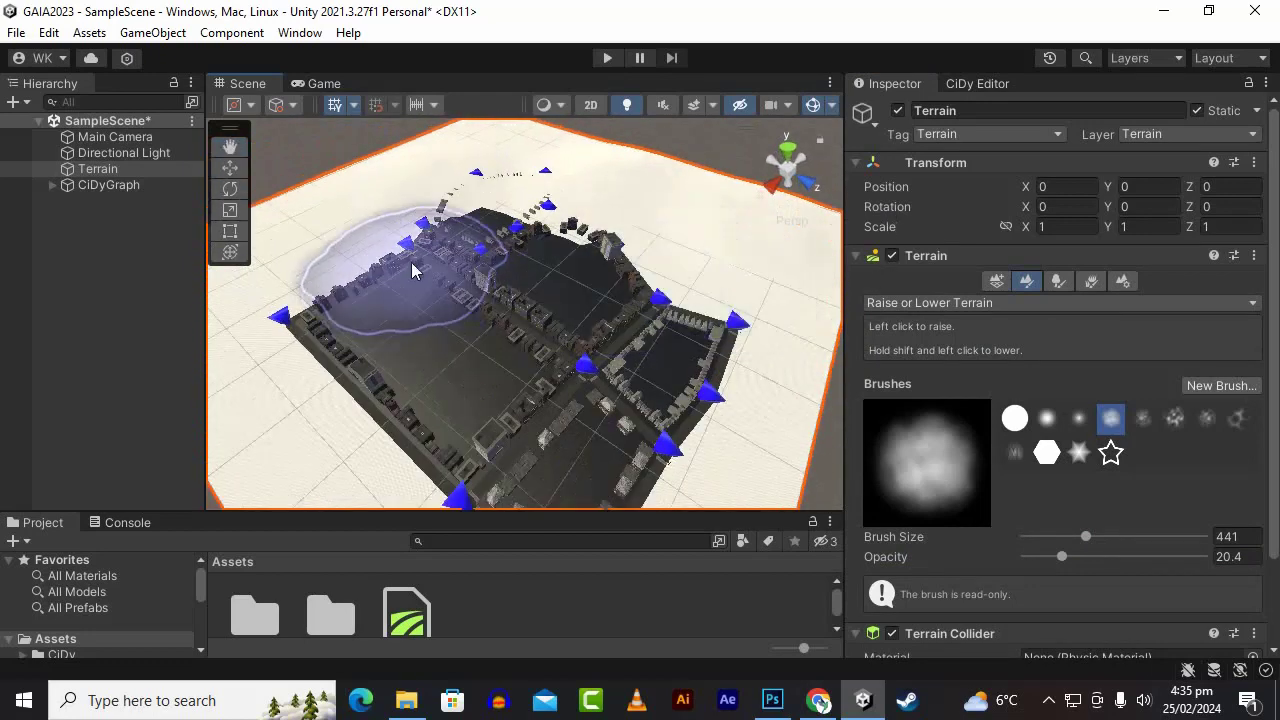
{"action": "mouse_move", "coordinate": [371, 243]}
{"action": "left_mouse_down", "text": "alt"}
{"action": "mouse_move", "coordinate": [487, 265]}
{"action": "mouse_move", "coordinate": [620, 331]}
{"action": "mouse_move", "coordinate": [557, 360]}
{"action": "mouse_move", "coordinate": [495, 257]}
{"action": "mouse_move", "coordinate": [543, 277]}
{"action": "mouse_move", "coordinate": [571, 425]}
{"action": "mouse_move", "coordinate": [711, 271]}
{"action": "mouse_move", "coordinate": [598, 268]}
{"action": "mouse_move", "coordinate": [543, 323]}
{"action": "mouse_move", "coordinate": [553, 348]}
{"action": "left_mouse_up", "text": "alt"}
{"action": "left_click", "coordinate": [552, 343]}
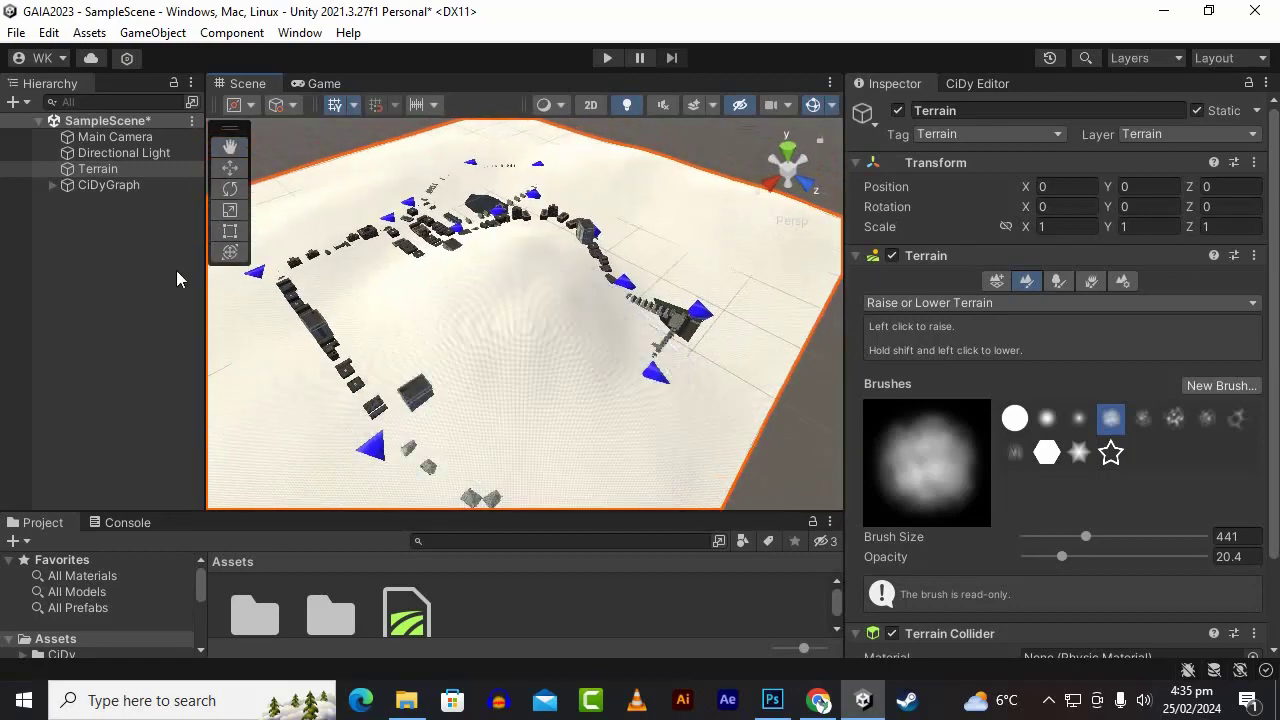
Step: Select the Terrain and bring up the CiDy Editor road settings
{"action": "left_click", "coordinate": [230, 168]}
{"action": "left_click", "coordinate": [698, 316], "text": "shift"}
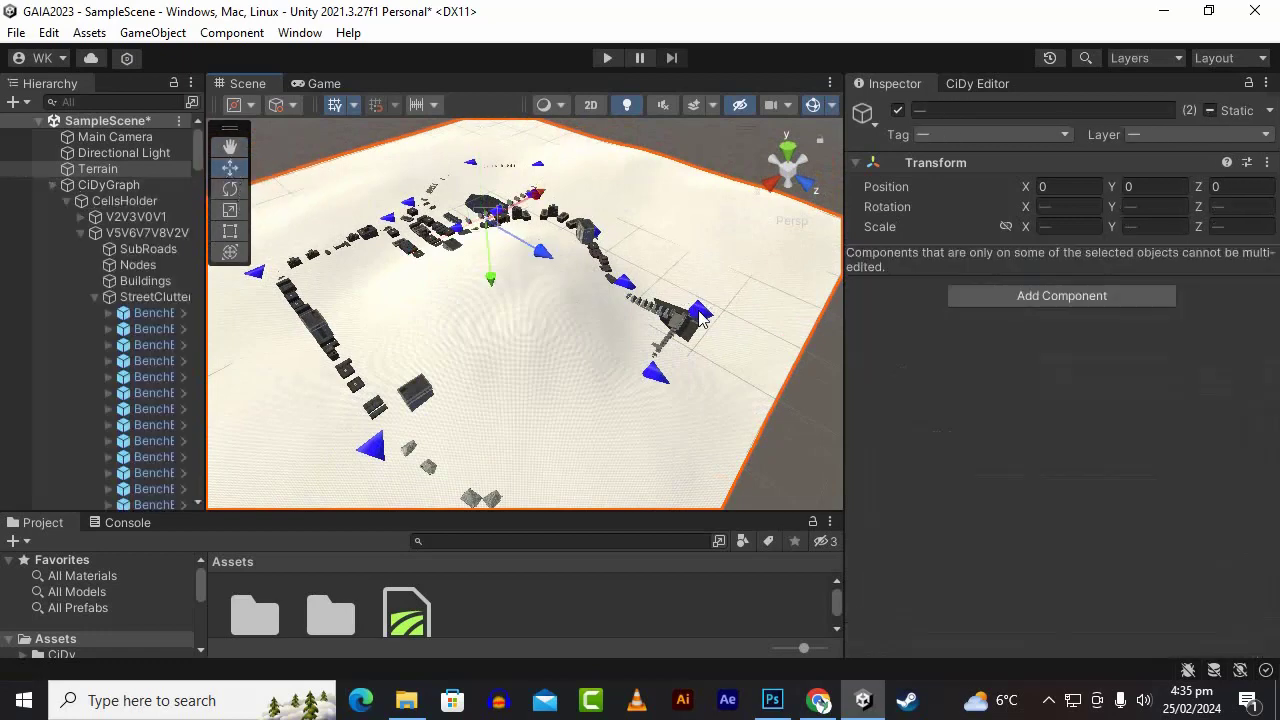
{"action": "left_click", "coordinate": [698, 318]}
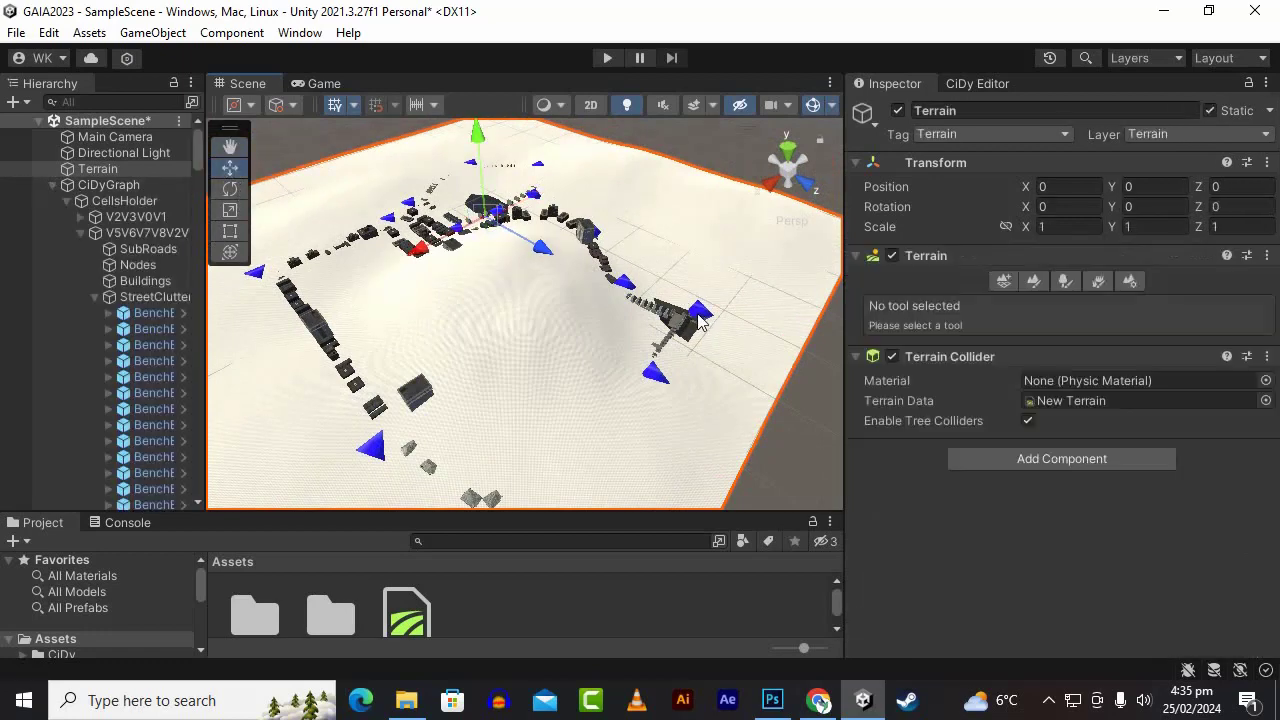
{"action": "left_click_drag", "start_coordinate": [514, 289], "coordinate": [1127, 104], "text": "alt"}
{"action": "left_click", "coordinate": [957, 85]}
{"action": "left_click_drag", "start_coordinate": [572, 320], "coordinate": [497, 281], "text": "alt"}
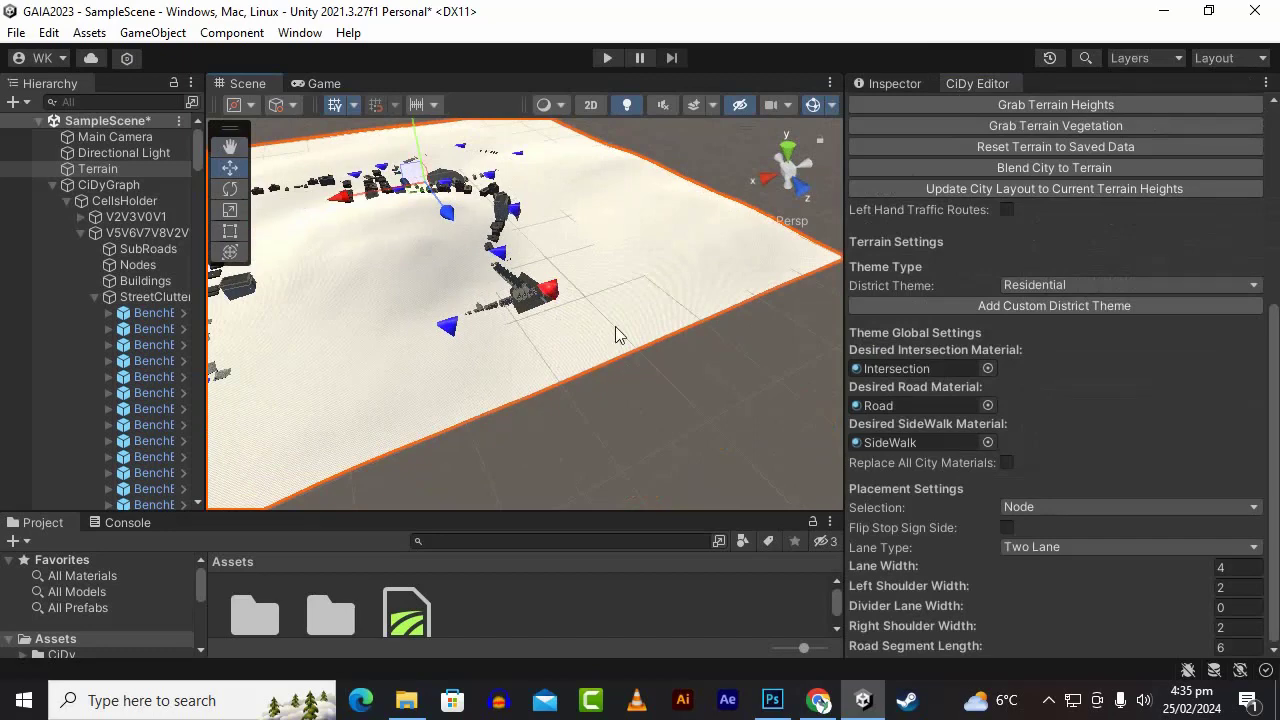
{"action": "left_click_drag", "start_coordinate": [616, 335], "coordinate": [546, 346], "text": "alt"}
Step: Place five road nodes in a chain from the city's end node across the terrain
{"action": "left_click", "coordinate": [545, 324], "text": "shift"}
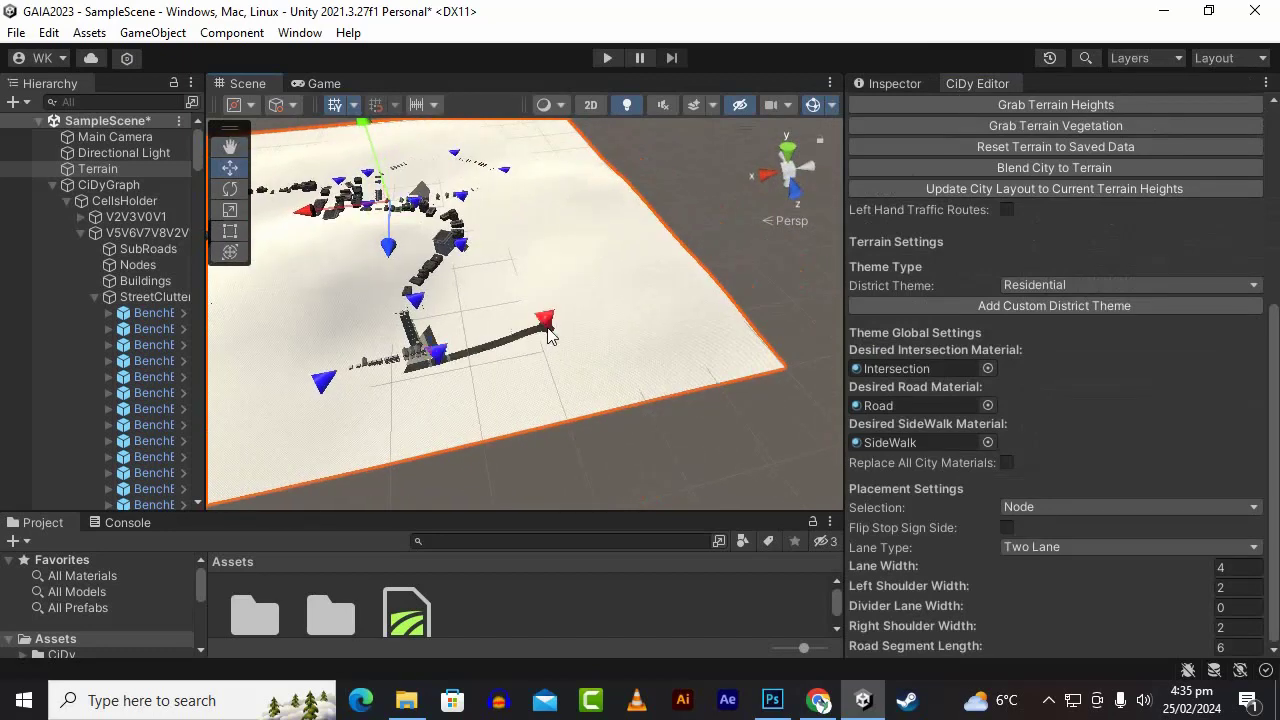
{"action": "left_click", "coordinate": [567, 264], "text": "shift"}
{"action": "left_click", "coordinate": [588, 218], "text": "shift"}
{"action": "left_click", "coordinate": [566, 176], "text": "shift"}
{"action": "left_click", "coordinate": [532, 142], "text": "shift"}
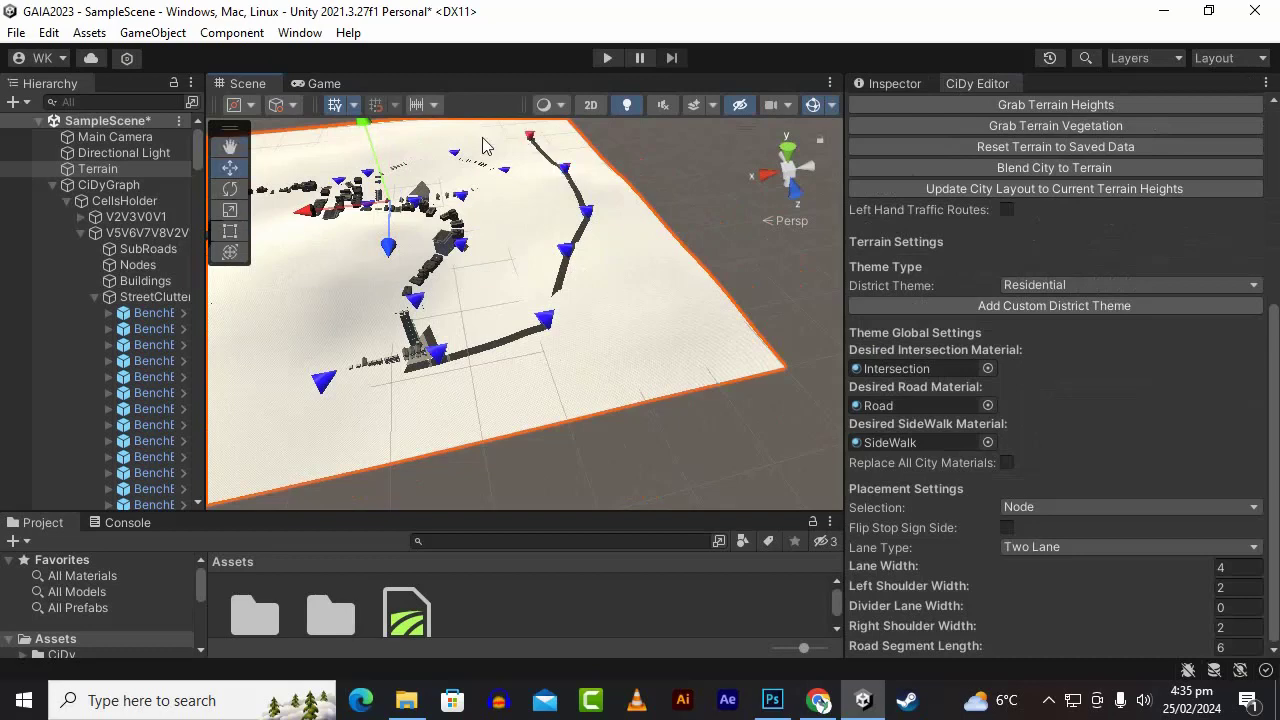
{"action": "left_click_drag", "start_coordinate": [463, 153], "coordinate": [737, 286], "text": "alt"}
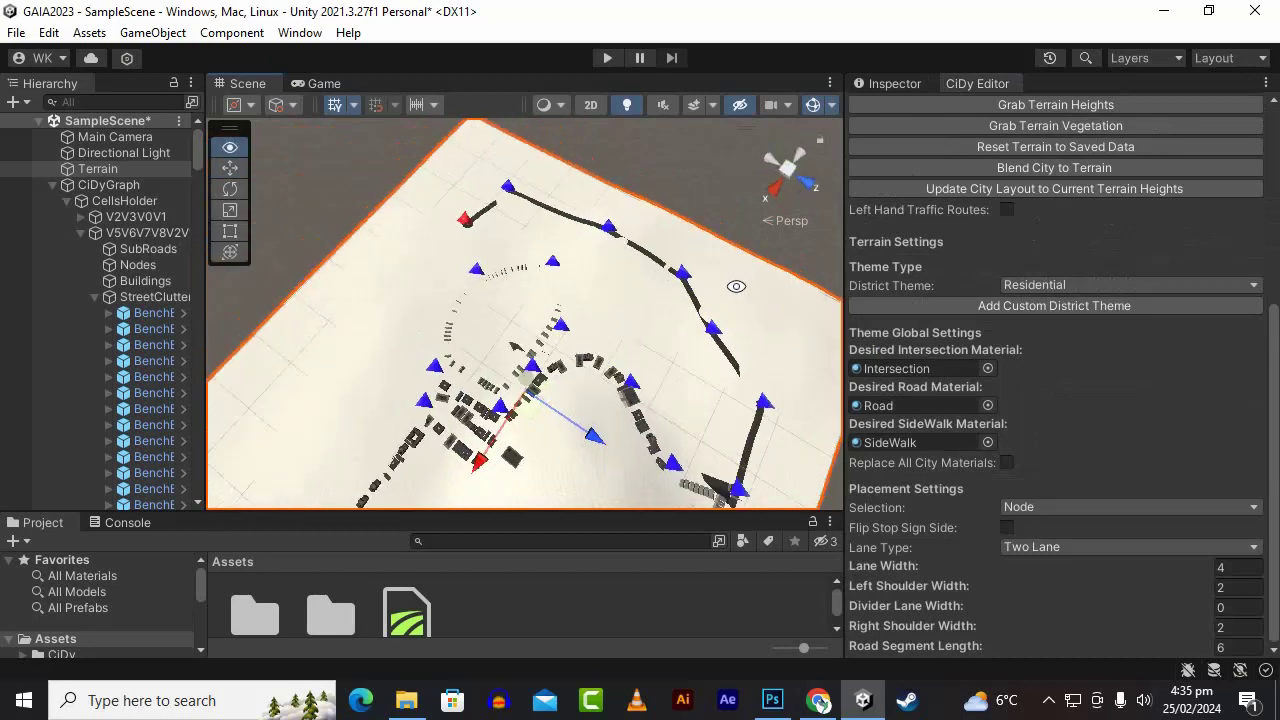
{"action": "scroll", "coordinate": [509, 291], "scroll_direction": "up", "scroll_amount": 6}
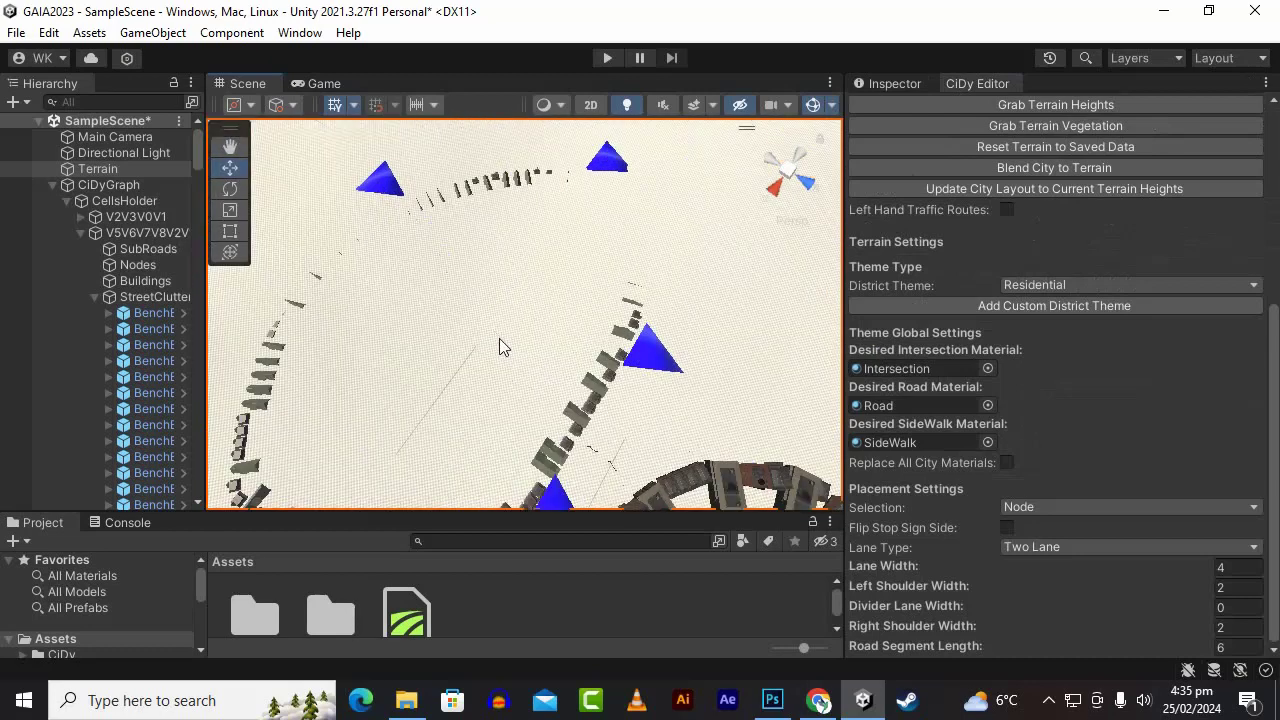
{"action": "scroll", "coordinate": [497, 342], "scroll_direction": "down", "scroll_amount": 8}
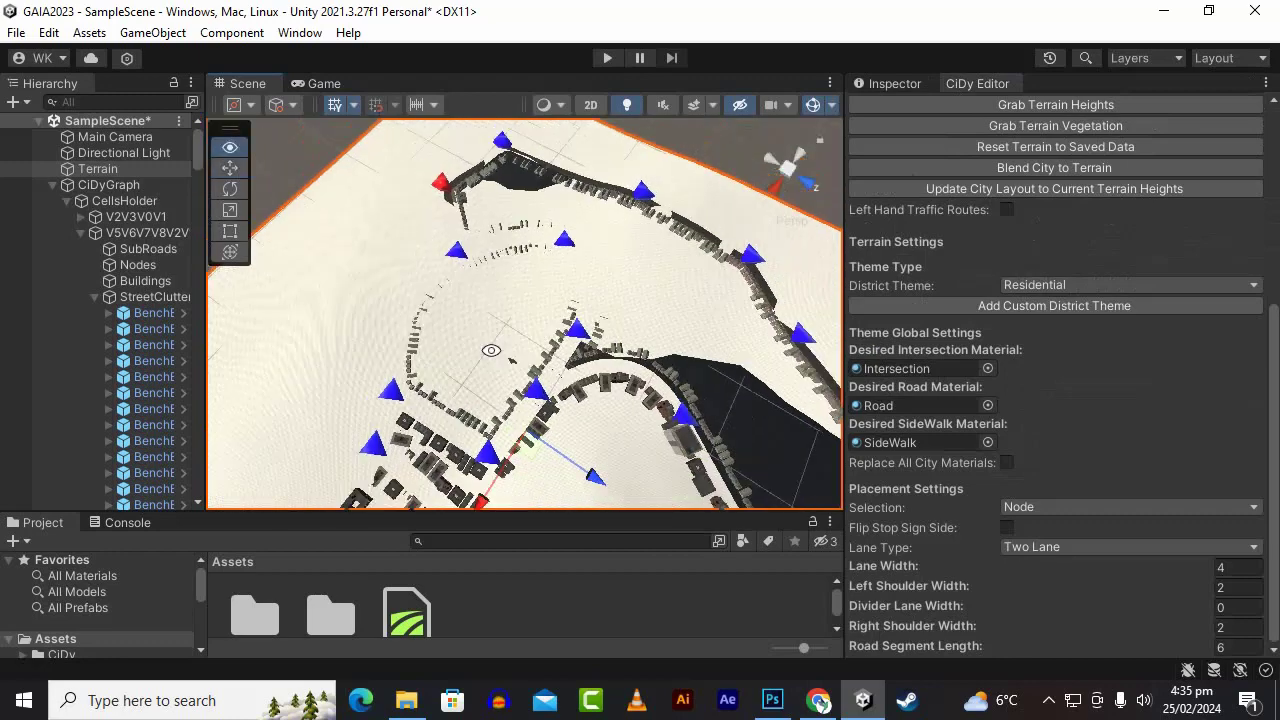
{"action": "left_click_drag", "start_coordinate": [491, 349], "coordinate": [354, 254], "text": "alt"}
{"action": "scroll", "coordinate": [1116, 421], "scroll_direction": "up", "scroll_amount": 3}
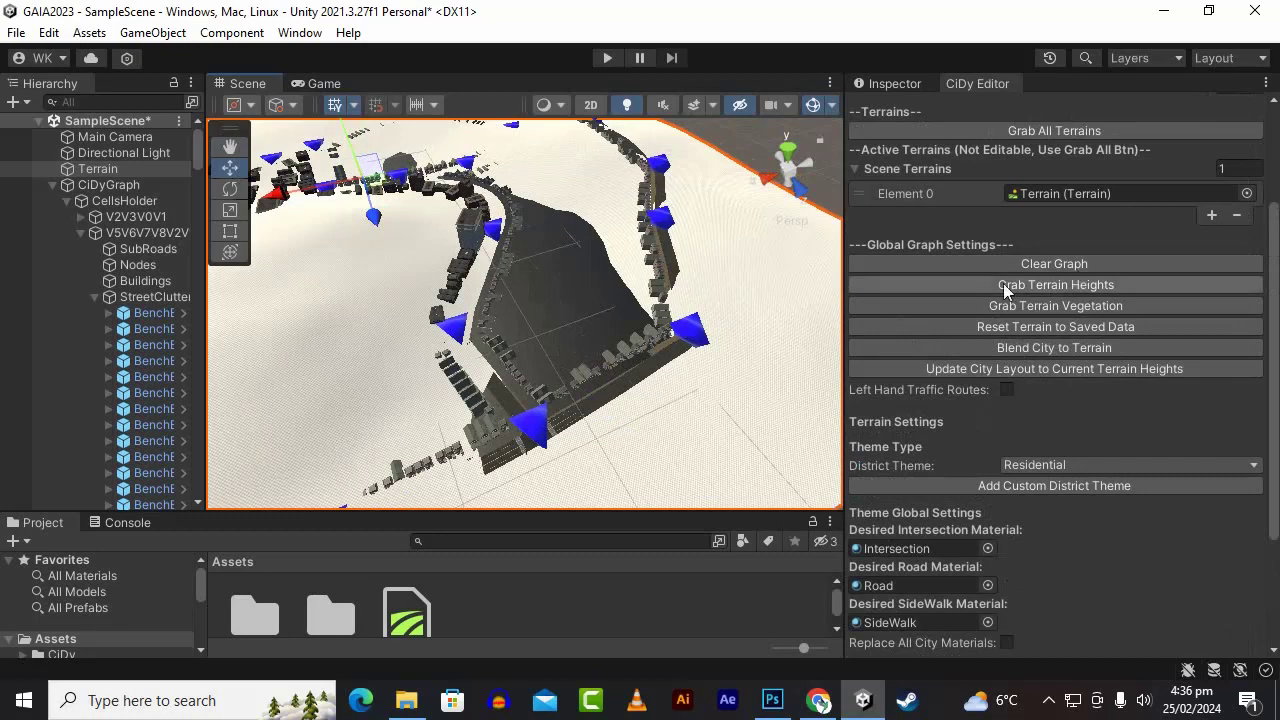
Step: Run Update City Layout to Current Terrain Heights and confirm the dialog
{"action": "left_click", "coordinate": [1100, 372]}
{"action": "left_click", "coordinate": [748, 396]}
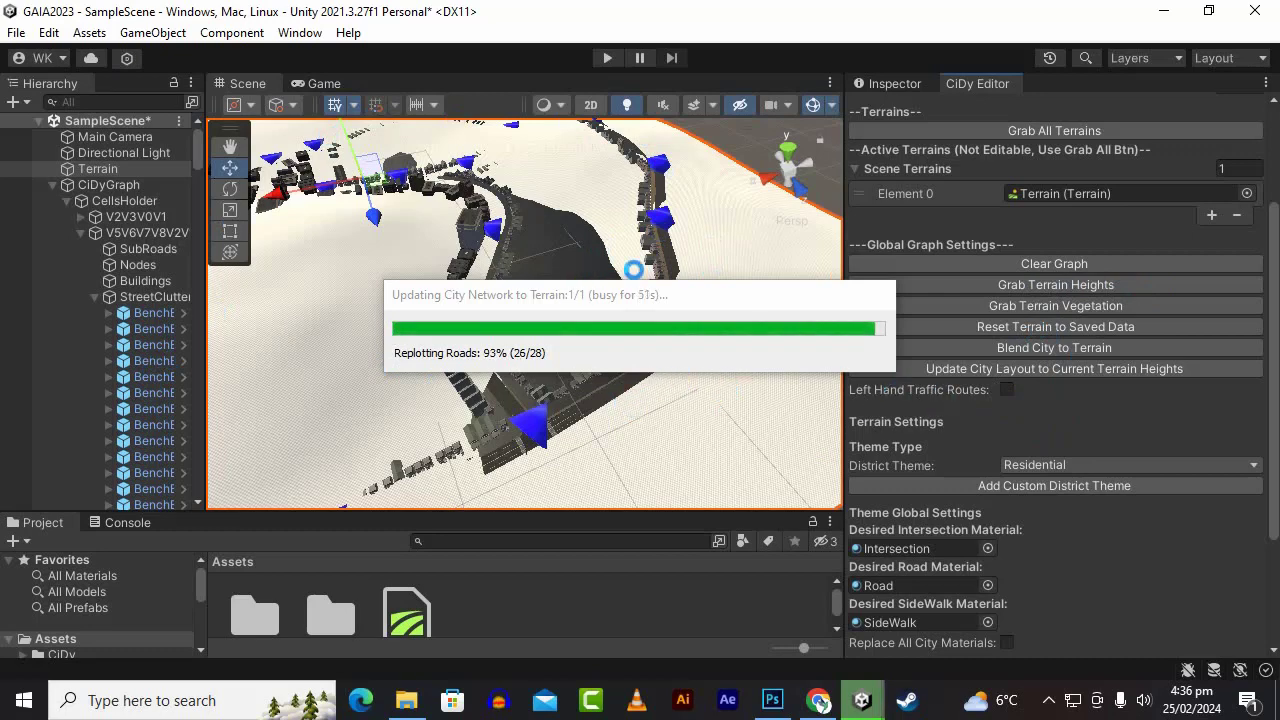
Step: Run Blend City to Terrain, confirm with Yes, and inspect the roads close up
{"action": "left_click", "coordinate": [1023, 350]}
{"action": "left_click", "coordinate": [700, 391]}
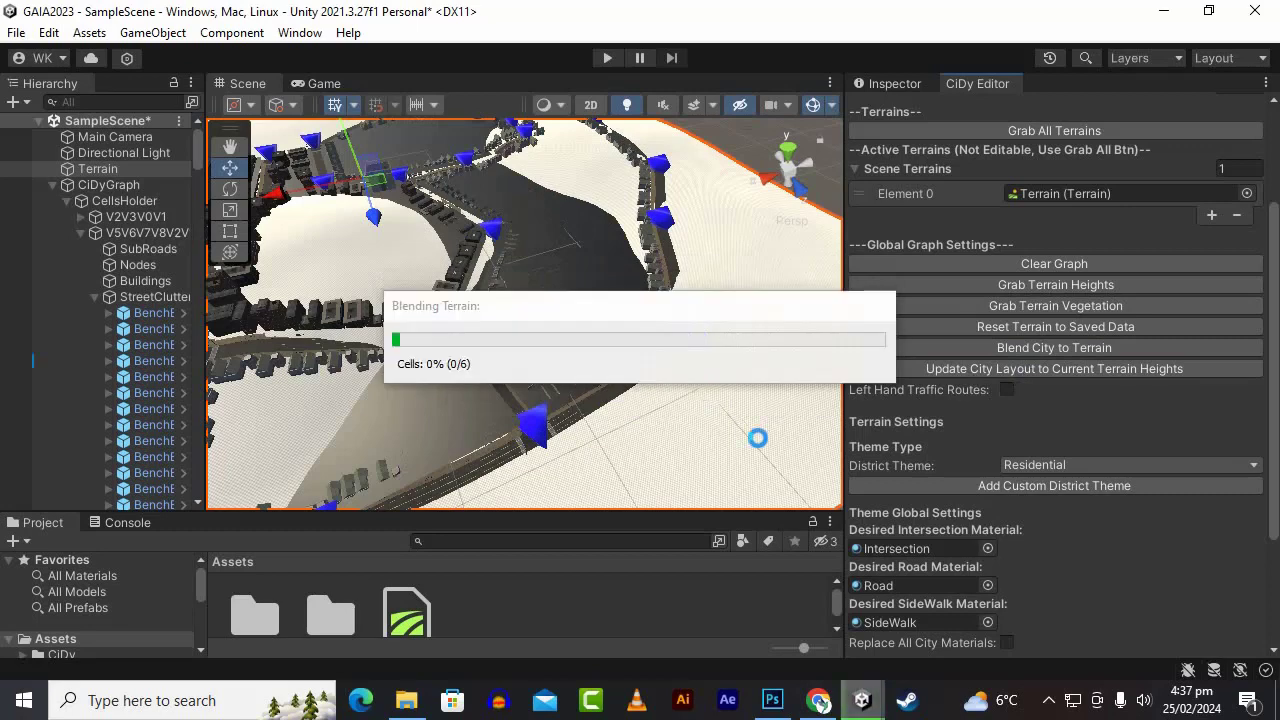
{"action": "left_click", "coordinate": [1050, 703]}
{"action": "left_click", "coordinate": [1050, 705]}
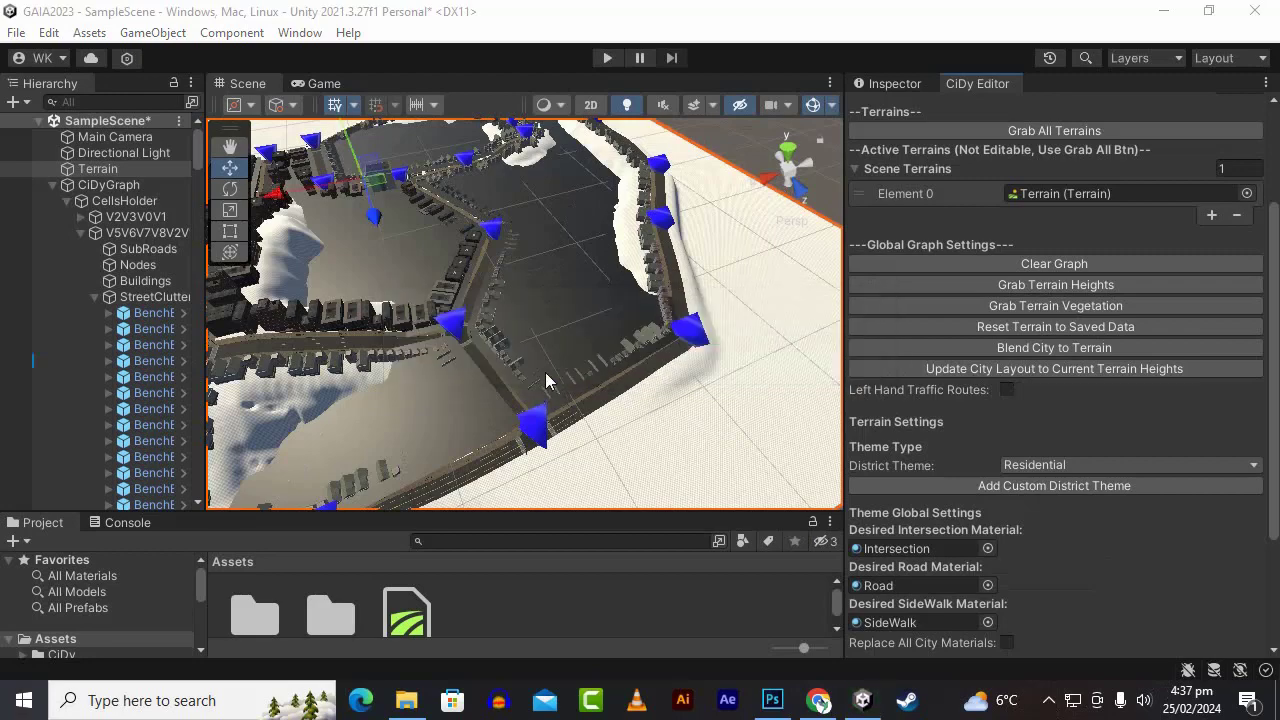
{"action": "scroll", "coordinate": [545, 380], "scroll_direction": "up", "scroll_amount": 3}
{"action": "right_click_drag", "start_coordinate": [577, 371], "coordinate": [607, 315]}
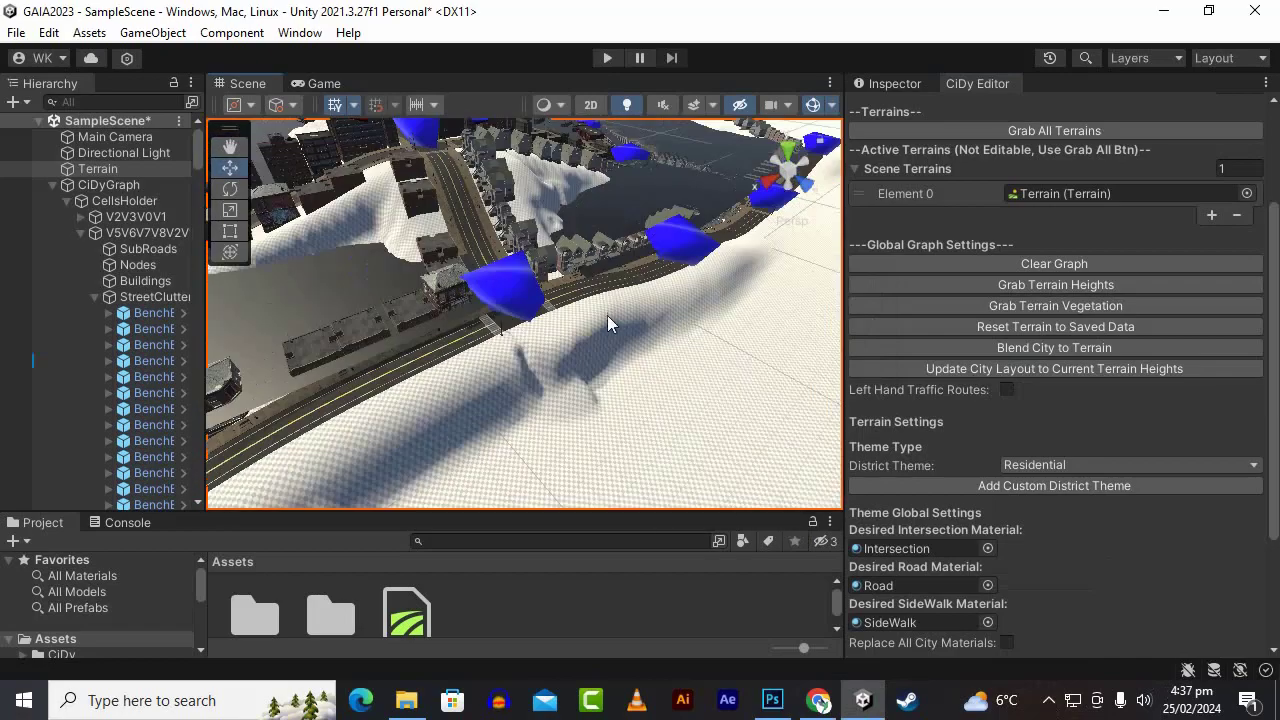
{"action": "right_click_drag", "start_coordinate": [729, 247], "coordinate": [557, 393]}
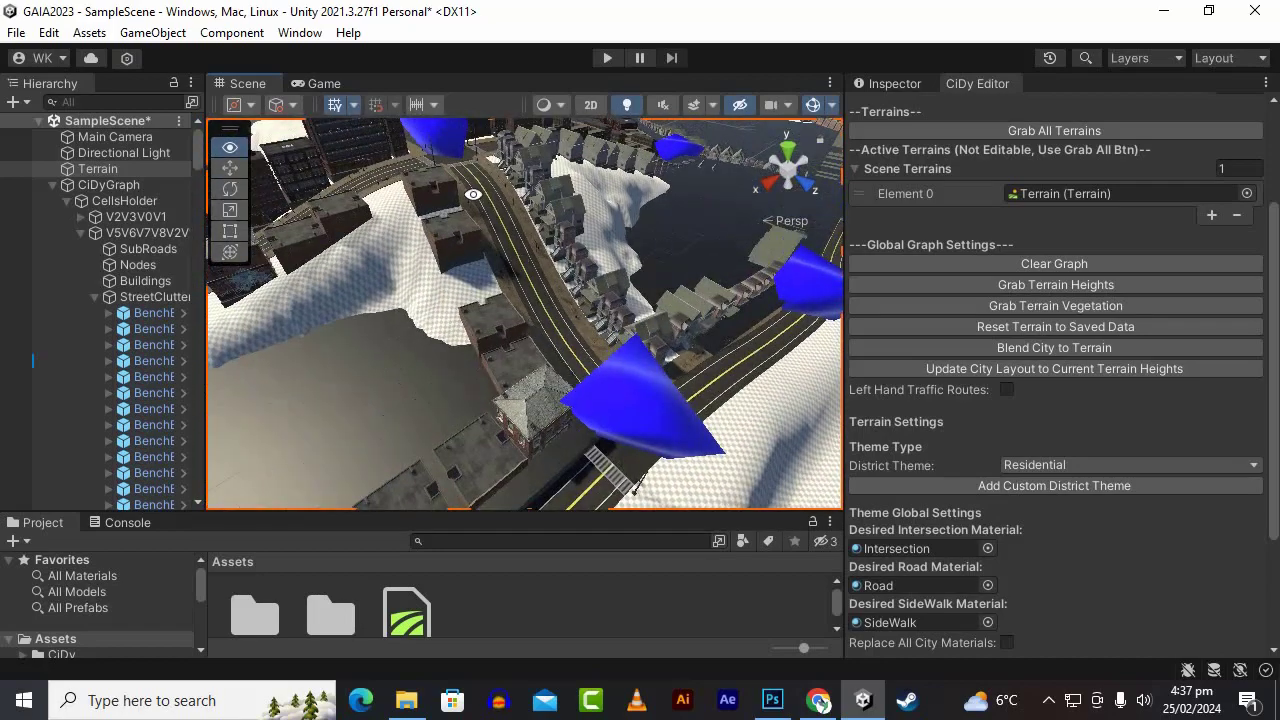
{"action": "right_click_drag", "start_coordinate": [591, 353], "coordinate": [440, 384]}
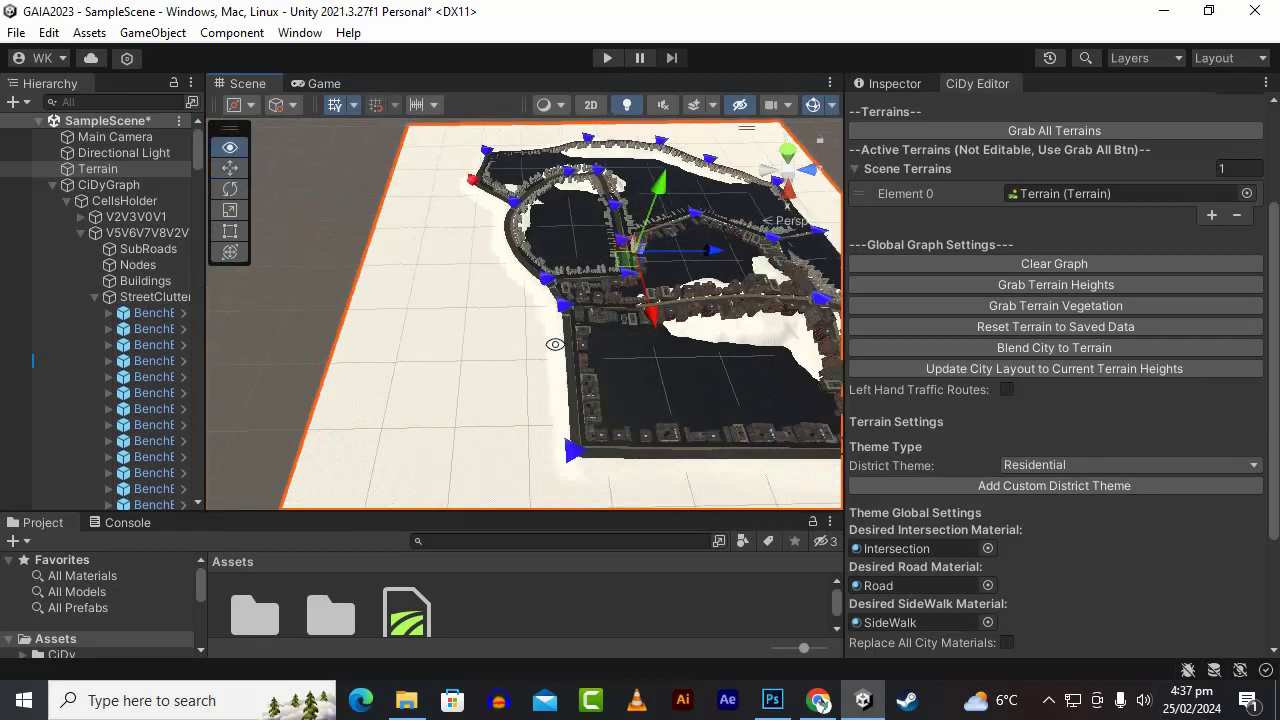
{"action": "left_click", "coordinate": [52, 185]}
{"action": "right_click_drag", "start_coordinate": [658, 333], "coordinate": [462, 282]}
{"action": "right_click_drag", "start_coordinate": [358, 254], "coordinate": [484, 271]}
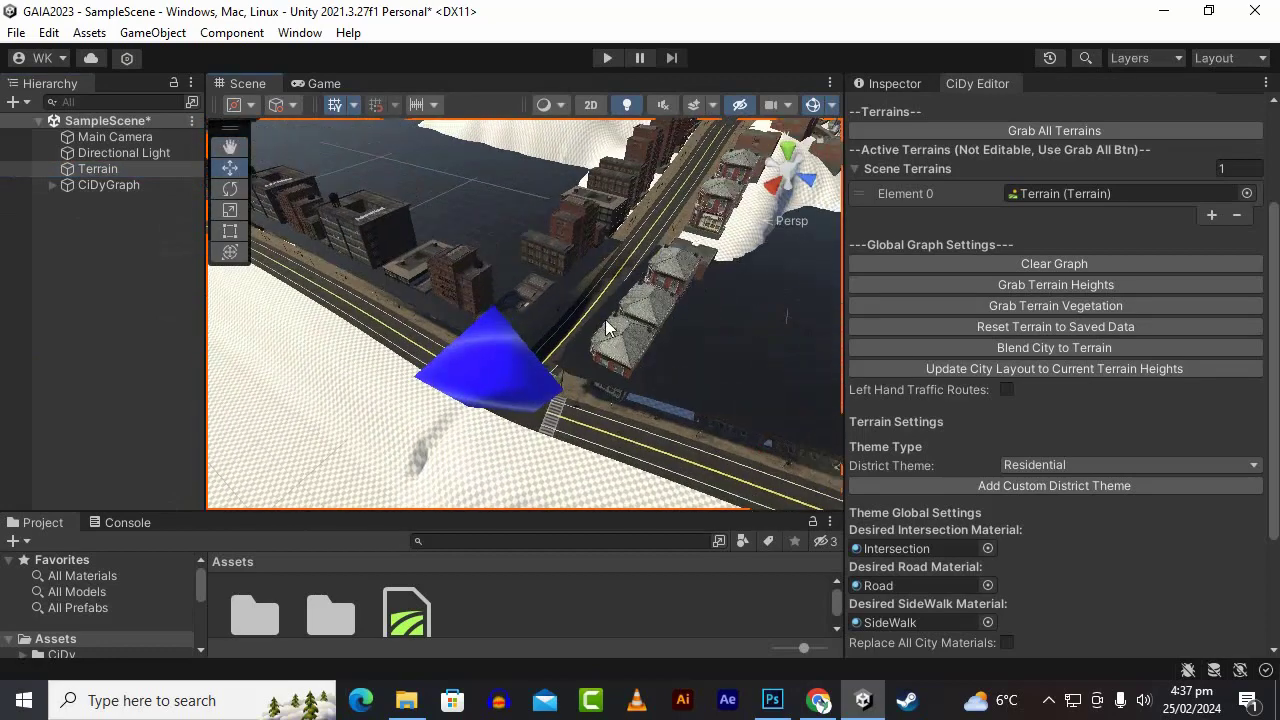